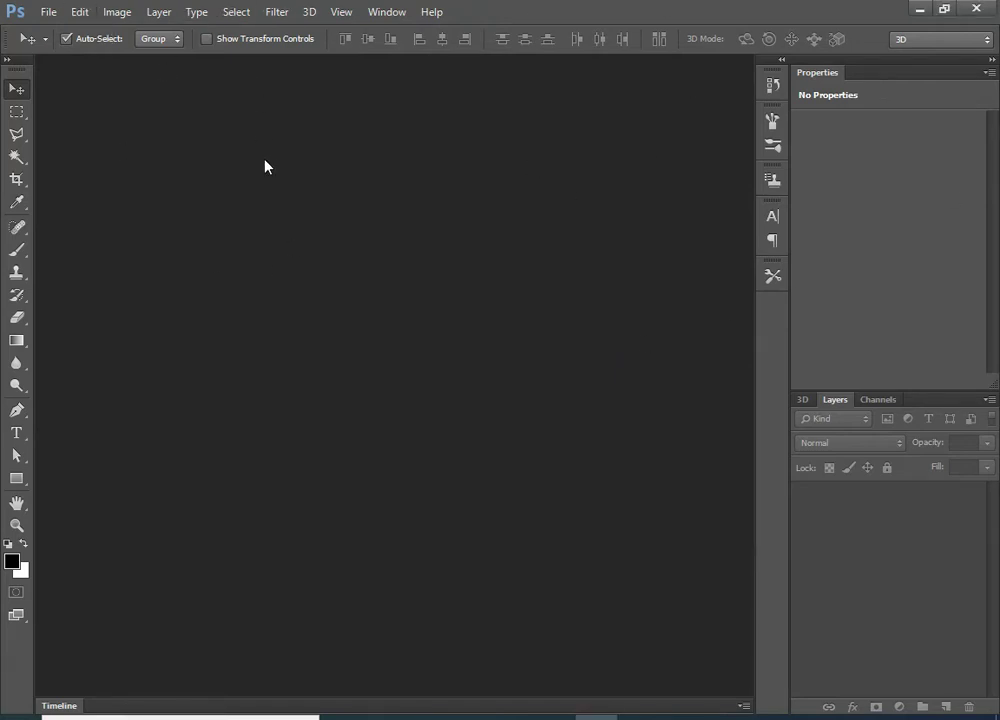
Step: Open the Tissue Box.psd document from the Open dialog
{"action": "key", "text": "ctrl+o"}
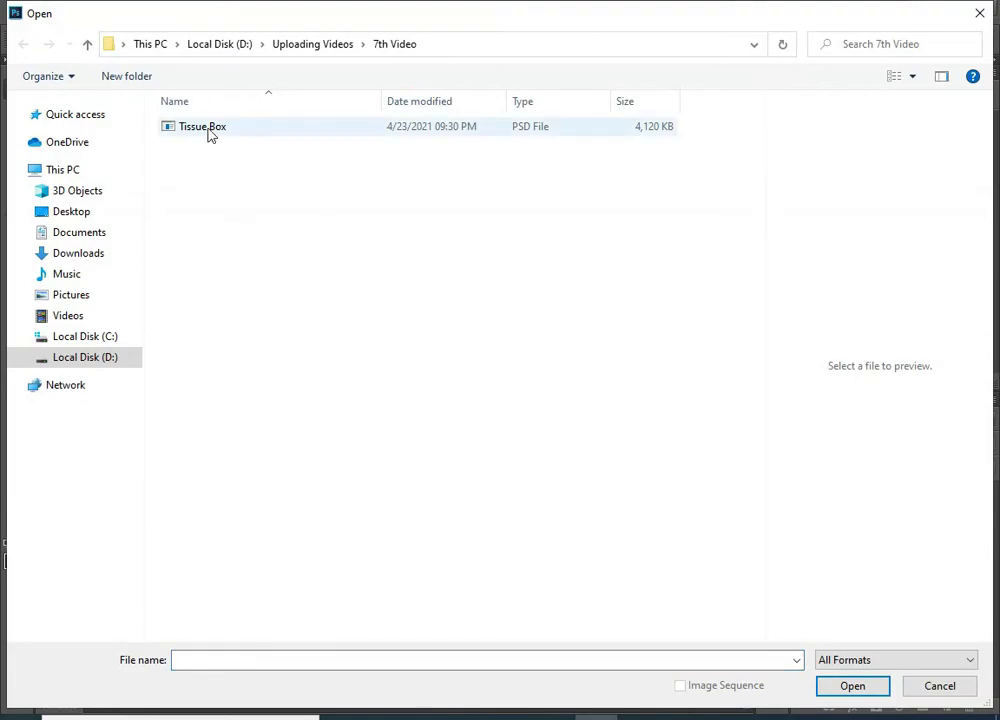
{"action": "left_click", "coordinate": [210, 134]}
{"action": "key", "text": "Return"}
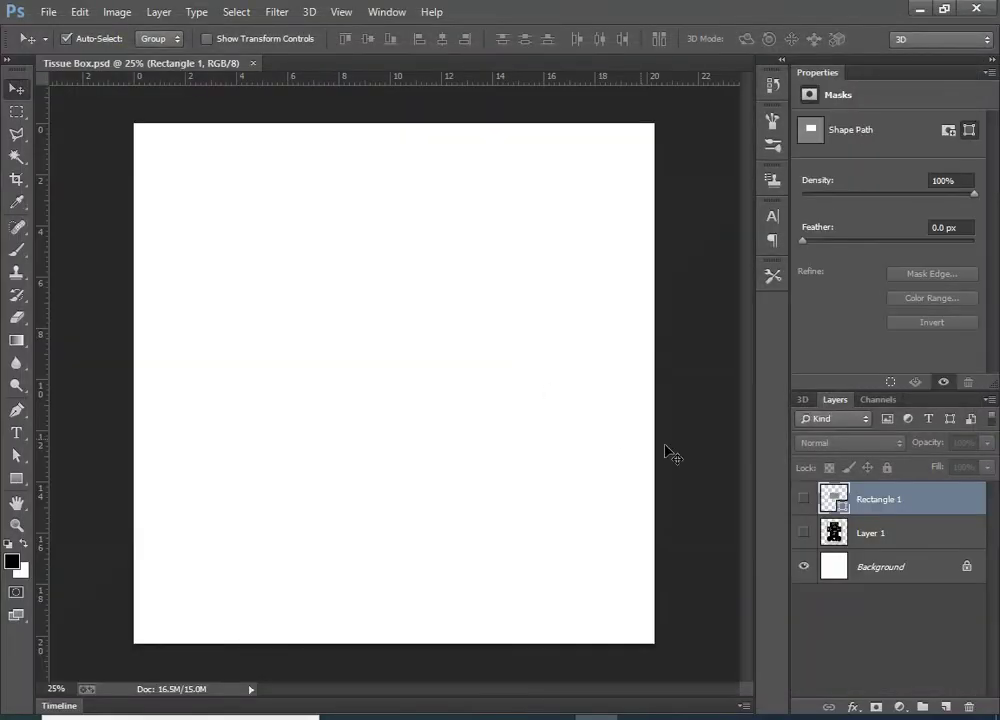
Step: Show the box artwork and draw a rectangle over its centre panel
{"action": "left_click", "coordinate": [803, 532]}
{"action": "mouse_move", "coordinate": [470, 430]}
{"action": "left_mouse_down"}
{"action": "mouse_move", "coordinate": [520, 430]}
{"action": "mouse_move", "coordinate": [430, 431]}
{"action": "left_mouse_up"}
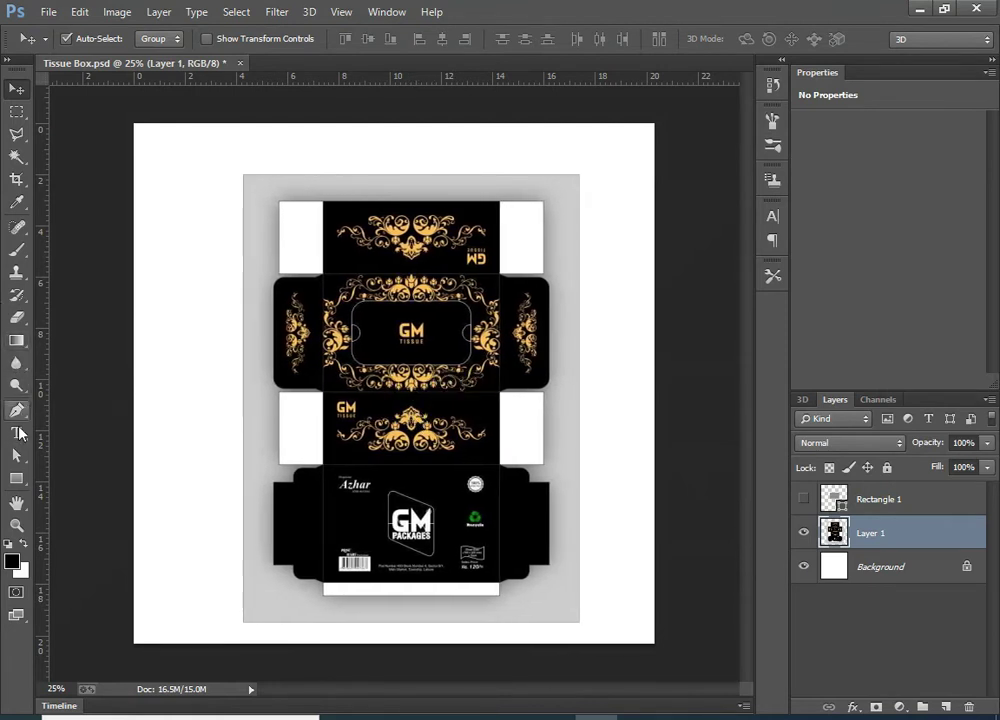
{"action": "left_click", "coordinate": [14, 480]}
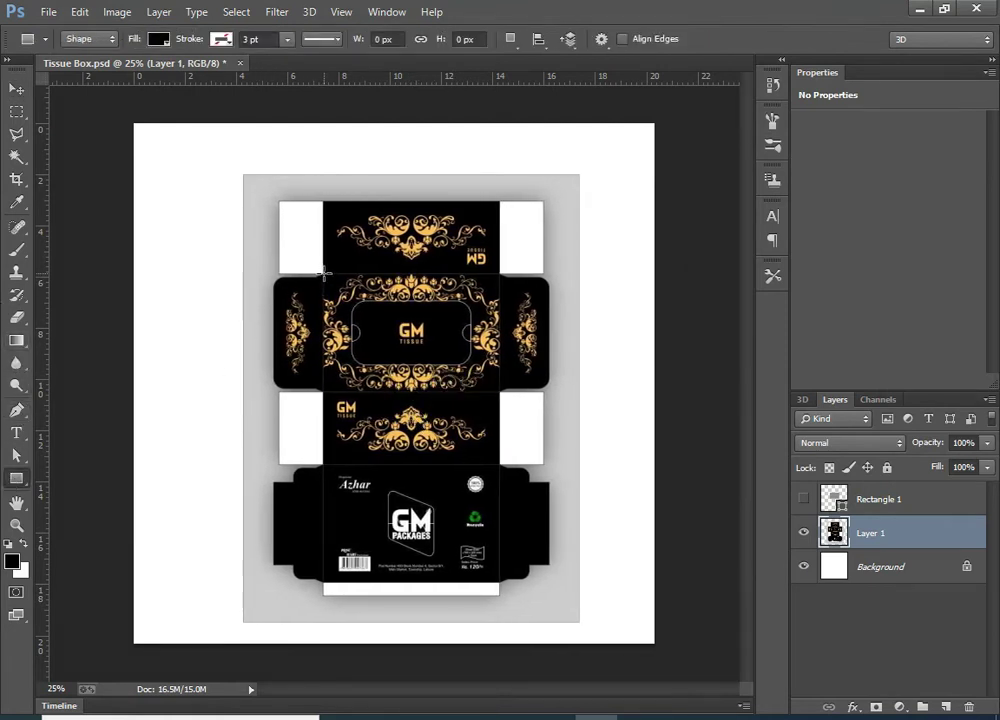
{"action": "left_click_drag", "start_coordinate": [322, 272], "coordinate": [499, 390]}
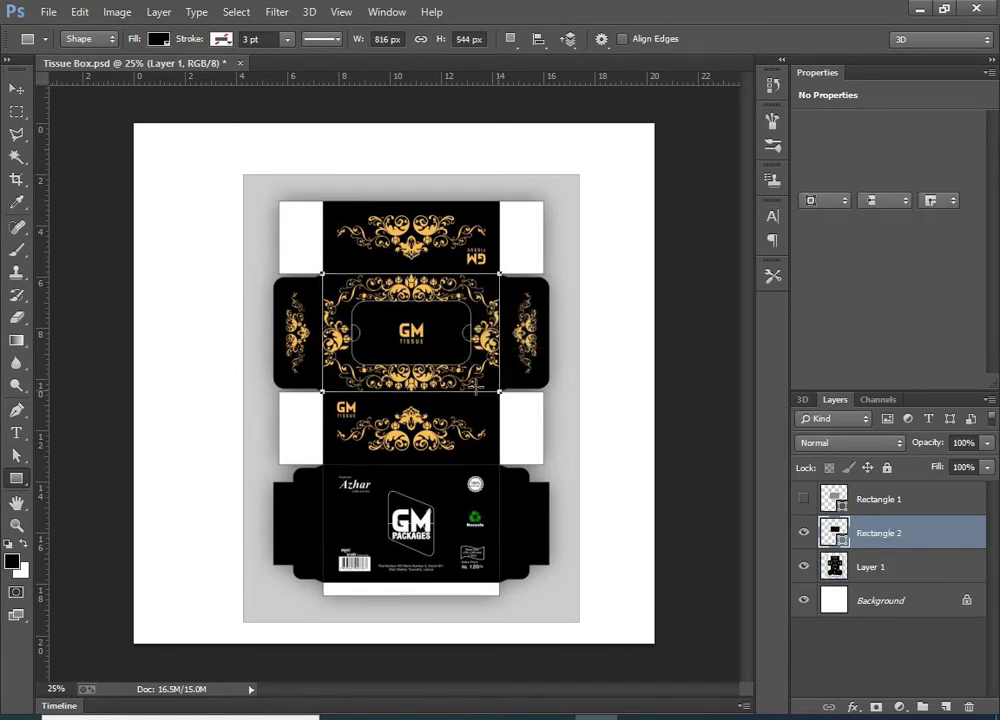
{"action": "key", "text": "c"}
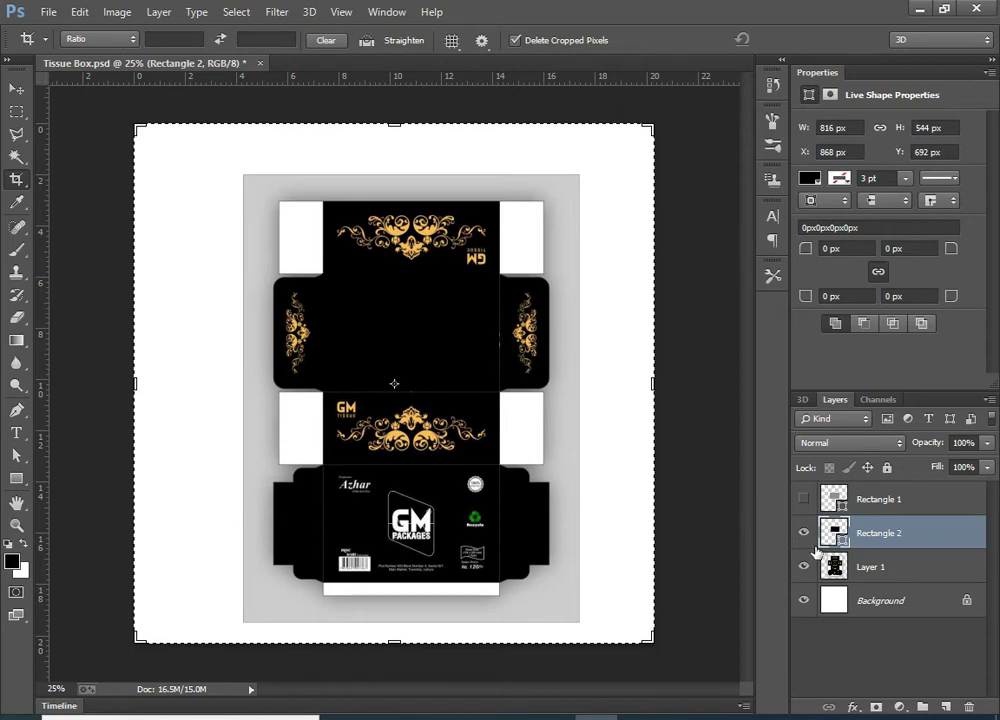
{"action": "key", "text": "v"}
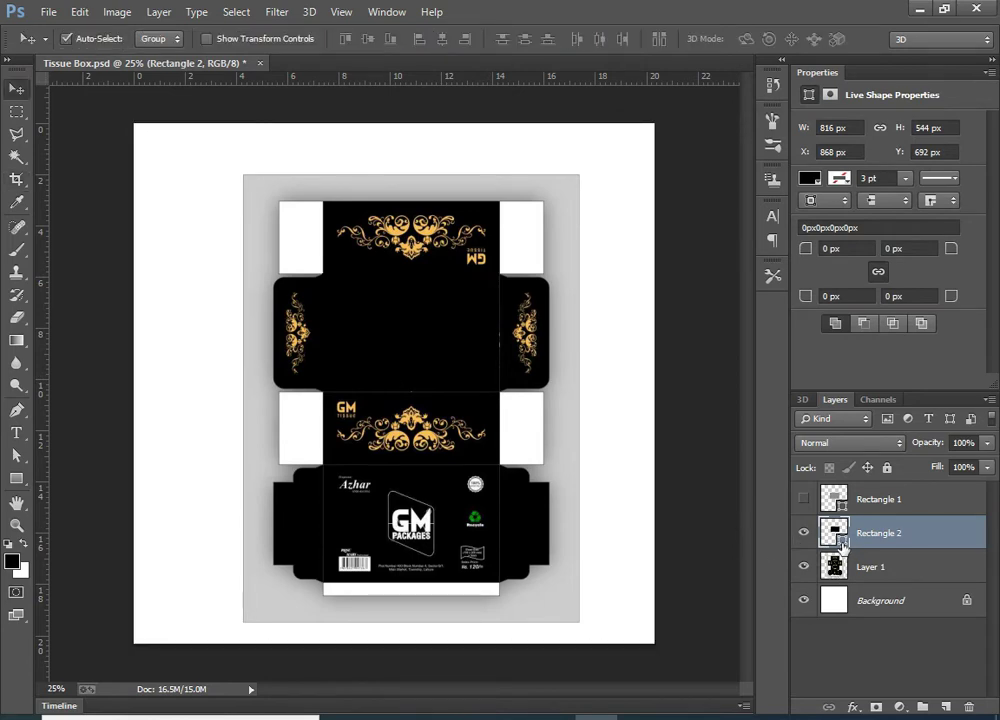
Step: Fill the rectangle with grey (#7e7e7e) and hide the box artwork layer
{"action": "double_click", "coordinate": [843, 547]}
{"action": "left_click", "coordinate": [529, 504]}
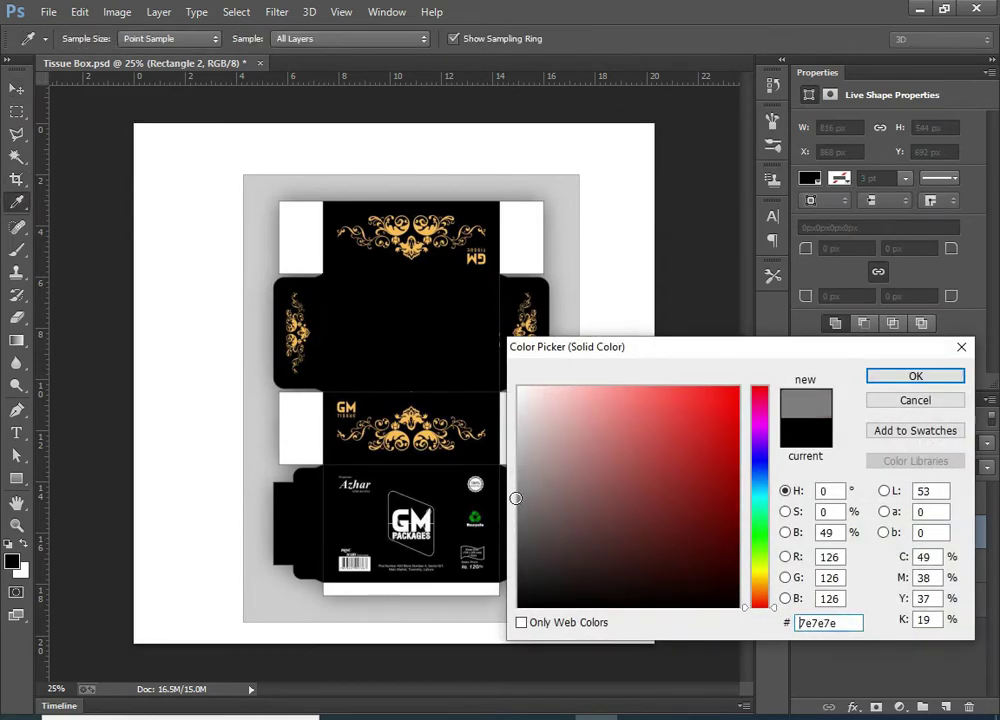
{"action": "left_click", "coordinate": [920, 377]}
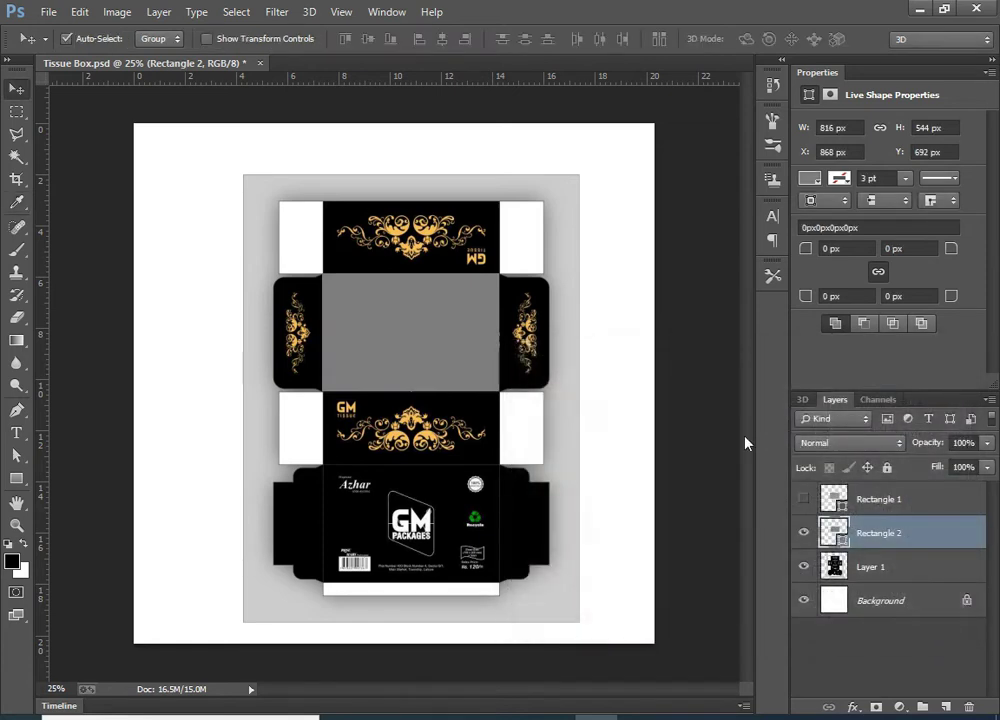
{"action": "key", "text": "alt+bracketleft"}
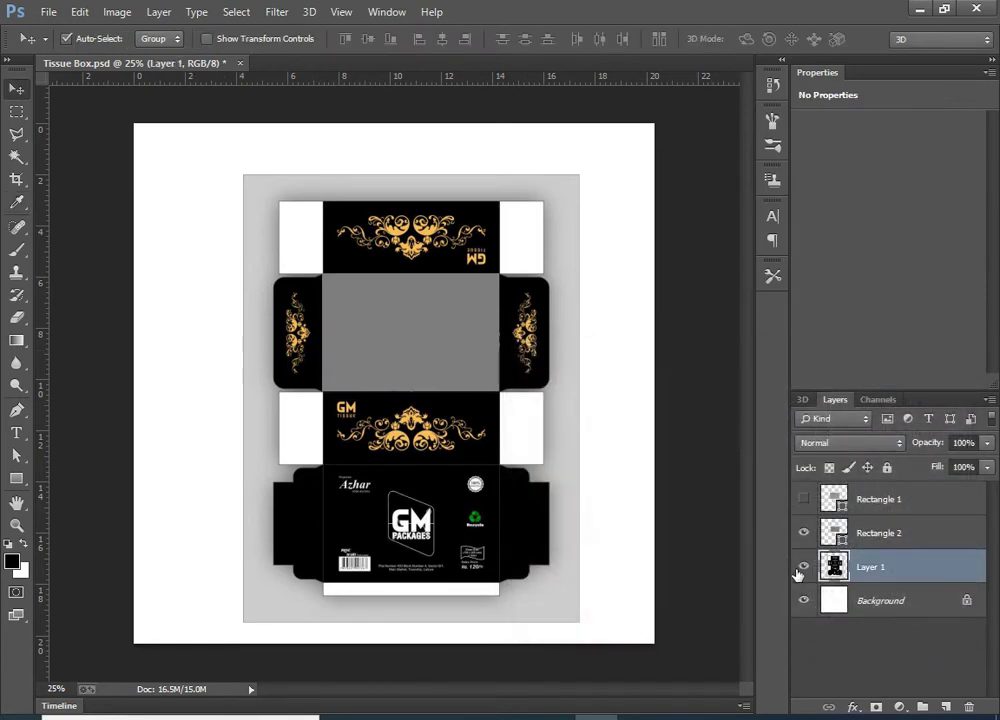
{"action": "left_click", "coordinate": [802, 567]}
{"action": "left_click", "coordinate": [446, 340]}
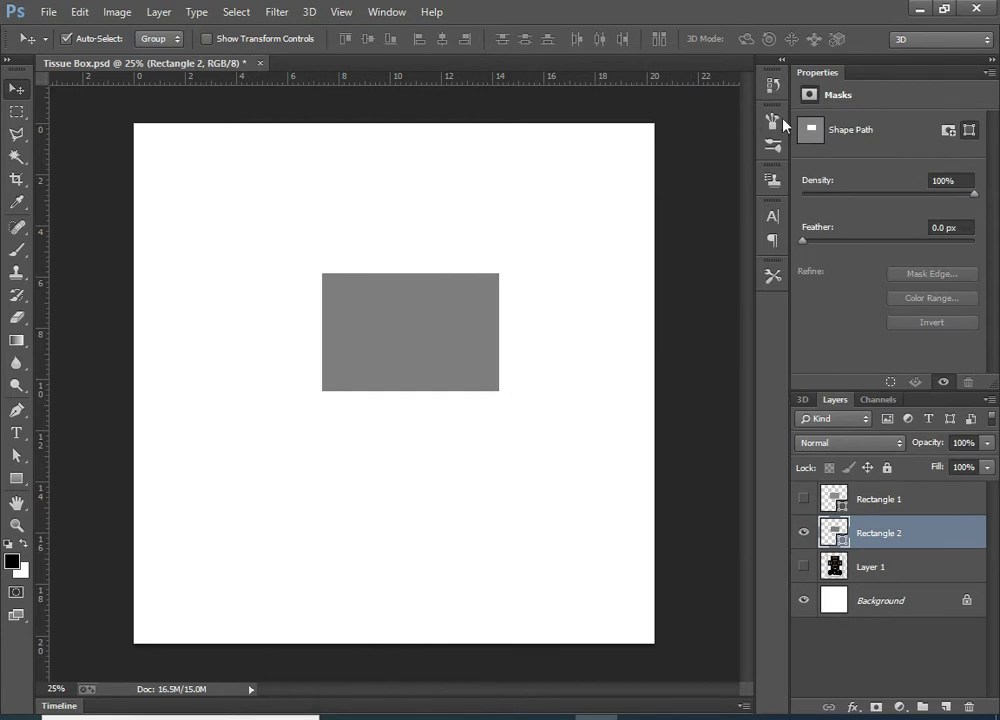
Step: Extrude the grey rectangle into a 3D box and reposition it in the scene
{"action": "left_click", "coordinate": [803, 400]}
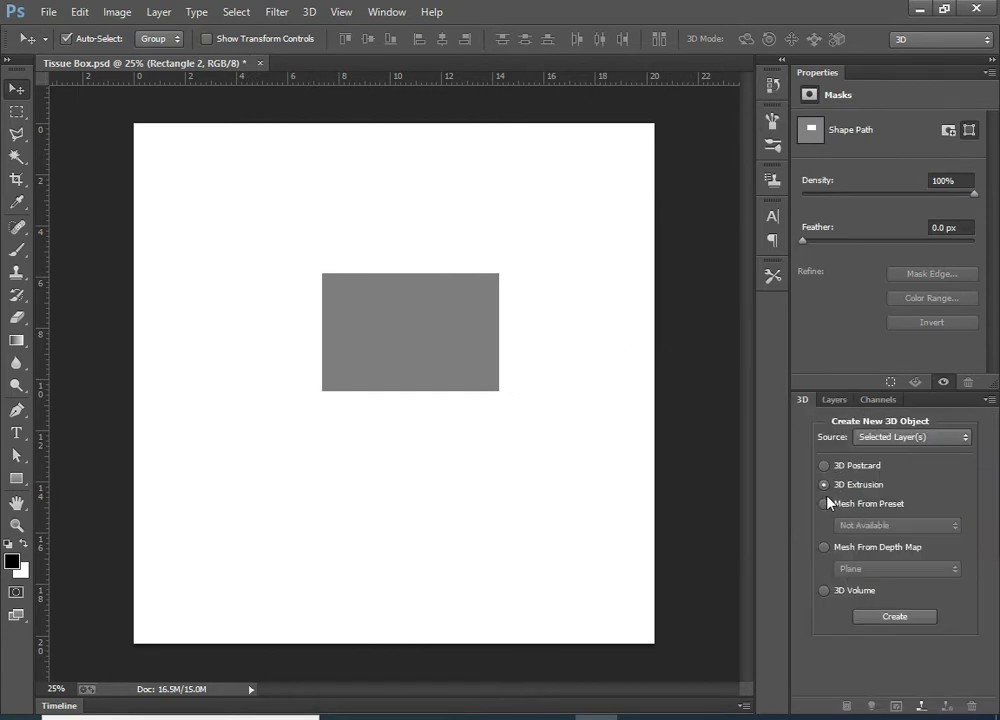
{"action": "left_click", "coordinate": [864, 618]}
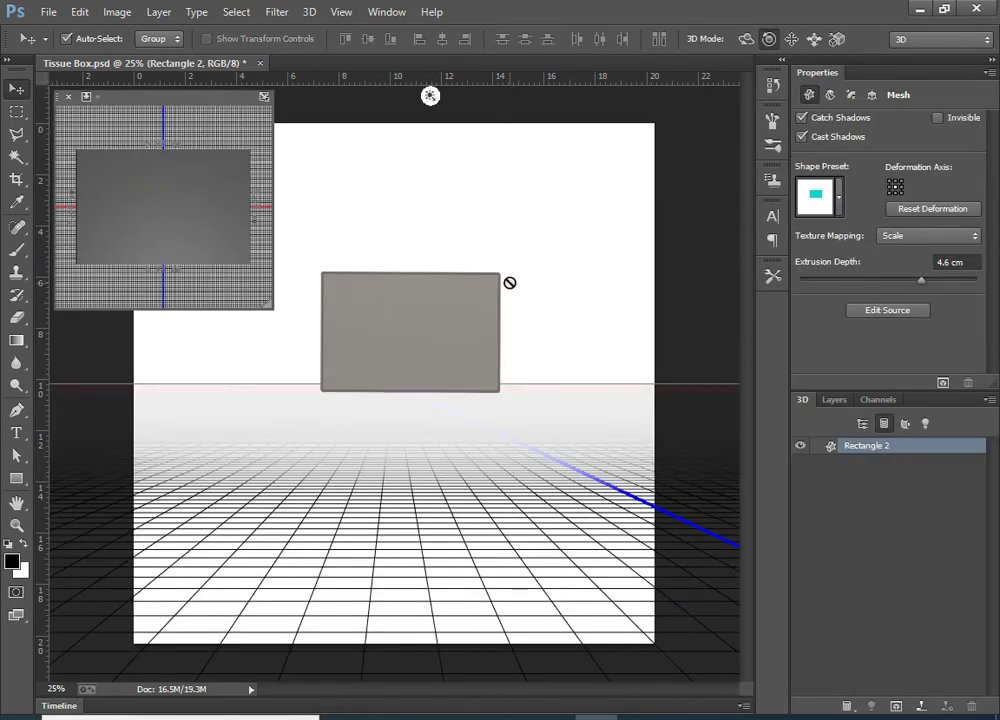
{"action": "left_click_drag", "start_coordinate": [502, 317], "coordinate": [473, 387]}
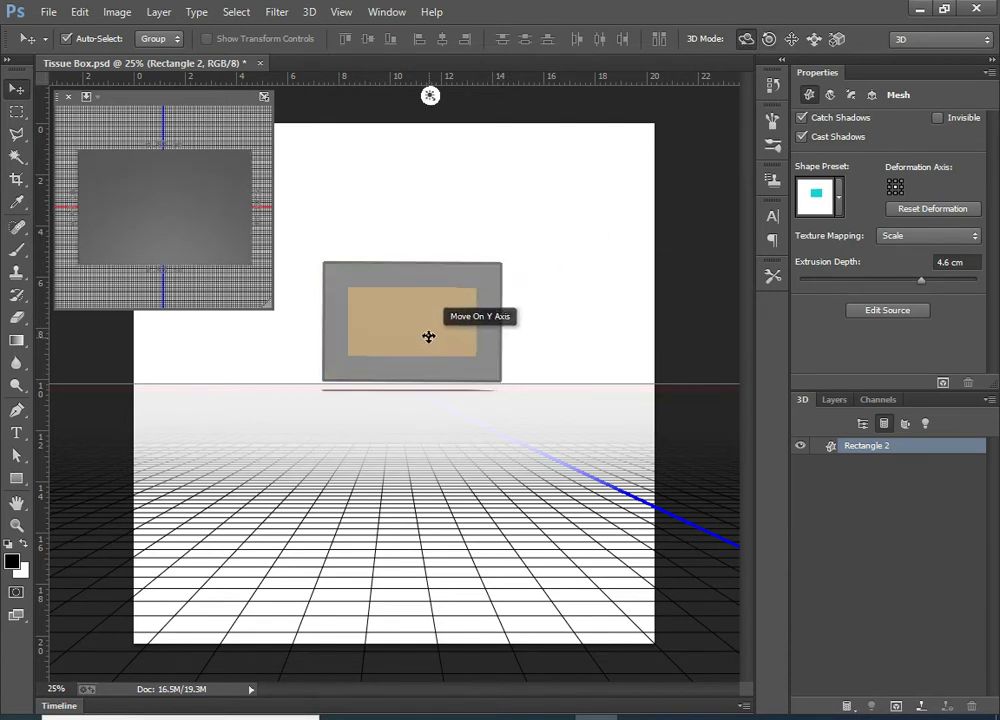
{"action": "left_click_drag", "start_coordinate": [428, 335], "coordinate": [431, 281]}
Step: Rotate the box to show its top and side, with extrusion depth 3.02 cm
{"action": "mouse_move", "coordinate": [521, 260]}
{"action": "left_mouse_down"}
{"action": "mouse_move", "coordinate": [420, 214]}
{"action": "mouse_move", "coordinate": [583, 241]}
{"action": "left_mouse_up"}
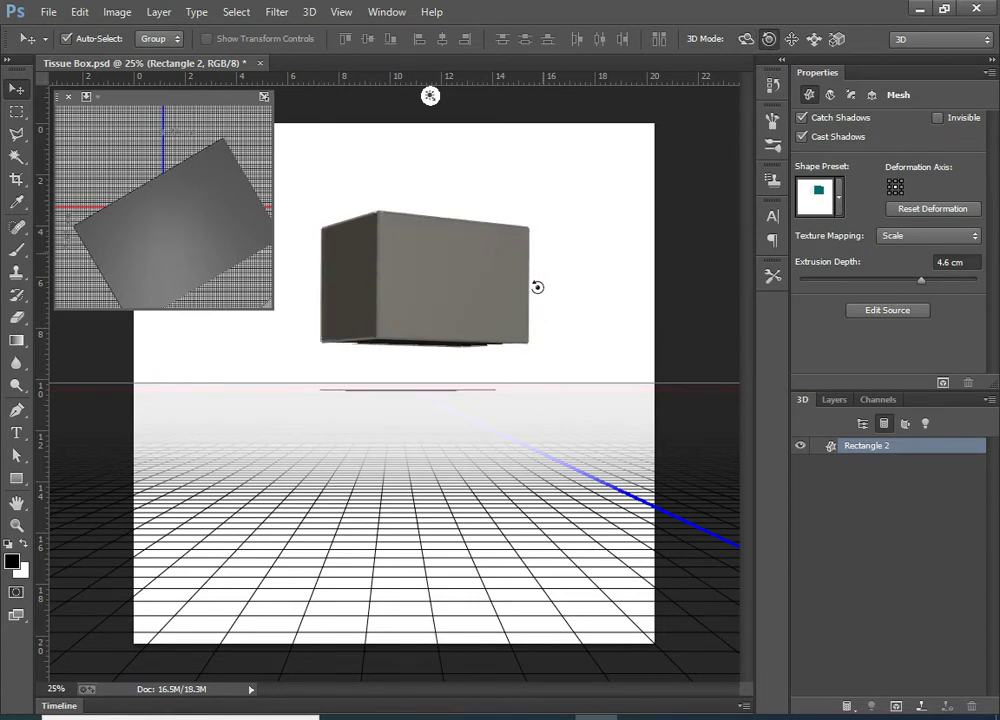
{"action": "left_click_drag", "start_coordinate": [537, 287], "coordinate": [536, 296]}
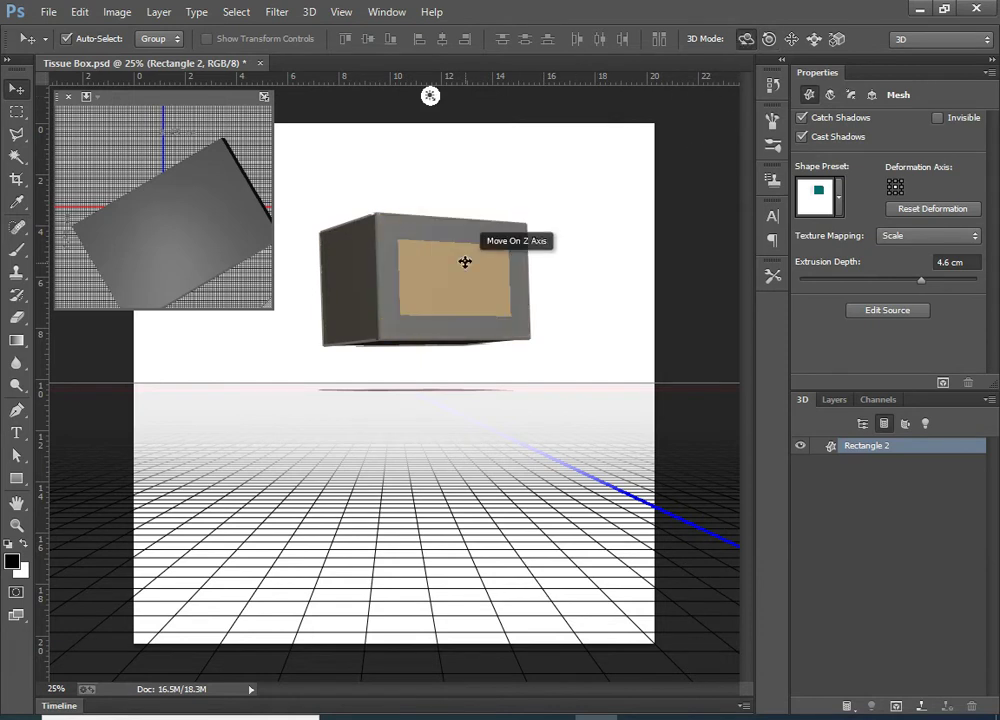
{"action": "mouse_move", "coordinate": [513, 183]}
{"action": "left_mouse_down"}
{"action": "mouse_move", "coordinate": [480, 141]}
{"action": "mouse_move", "coordinate": [470, 143]}
{"action": "left_mouse_up"}
{"action": "left_click_drag", "start_coordinate": [562, 196], "coordinate": [596, 196]}
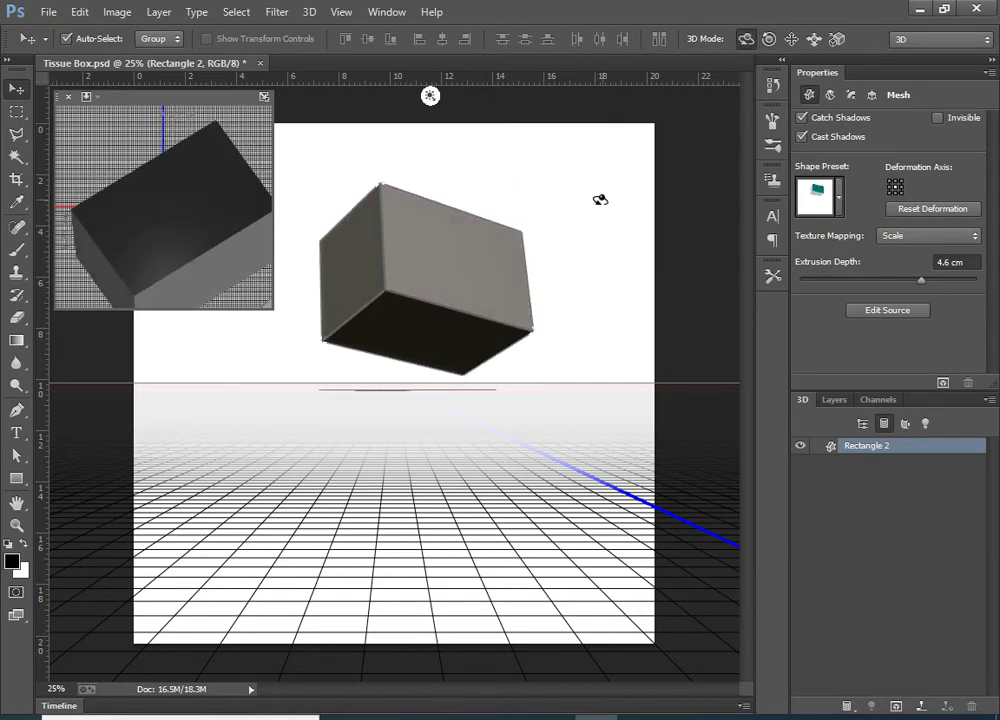
{"action": "left_click_drag", "start_coordinate": [574, 297], "coordinate": [574, 282]}
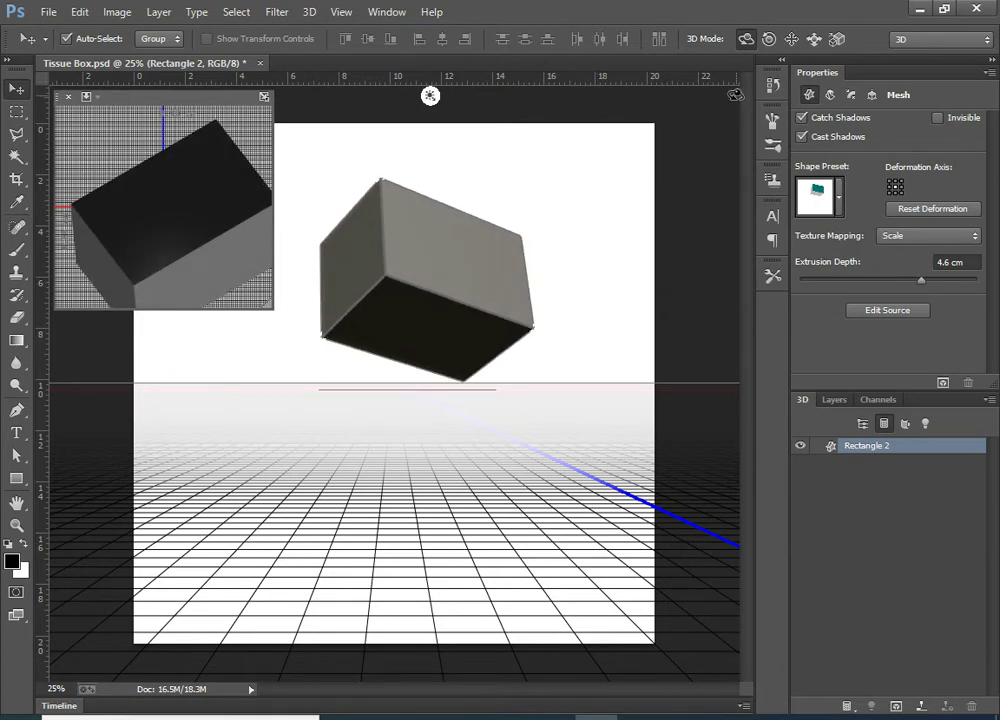
{"action": "mouse_move", "coordinate": [583, 373]}
{"action": "left_mouse_down"}
{"action": "mouse_move", "coordinate": [598, 290]}
{"action": "mouse_move", "coordinate": [540, 404]}
{"action": "mouse_move", "coordinate": [510, 452]}
{"action": "mouse_move", "coordinate": [495, 455]}
{"action": "left_mouse_up"}
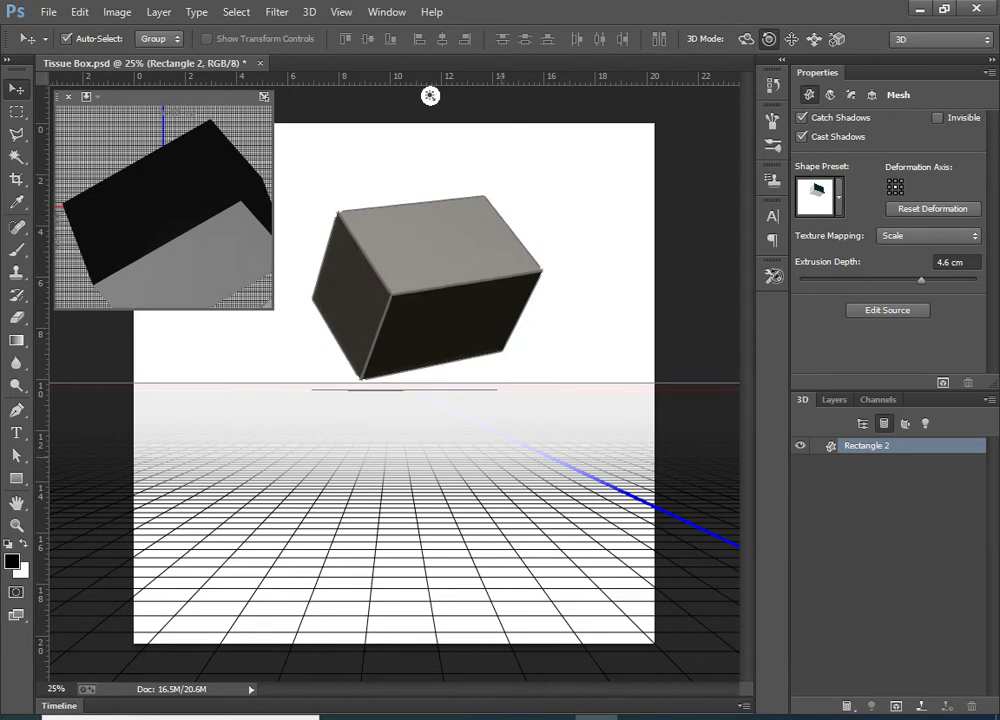
{"action": "left_click_drag", "start_coordinate": [921, 283], "coordinate": [910, 281]}
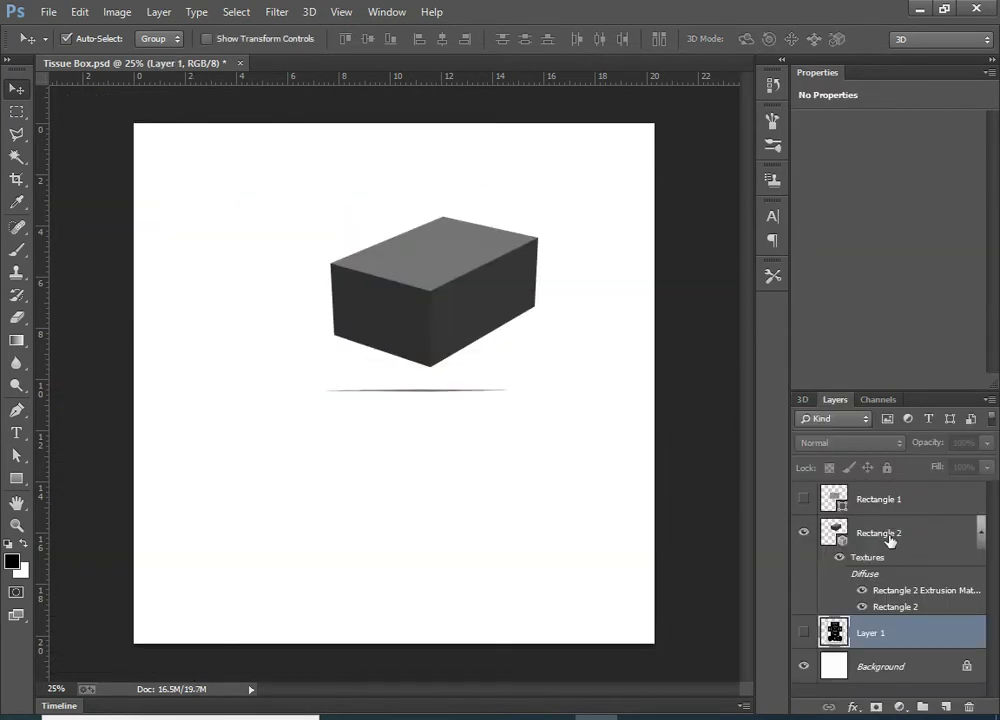
Step: Convert the 3D box layer to a smart object and move it lower on the canvas
{"action": "right_click", "coordinate": [889, 541]}
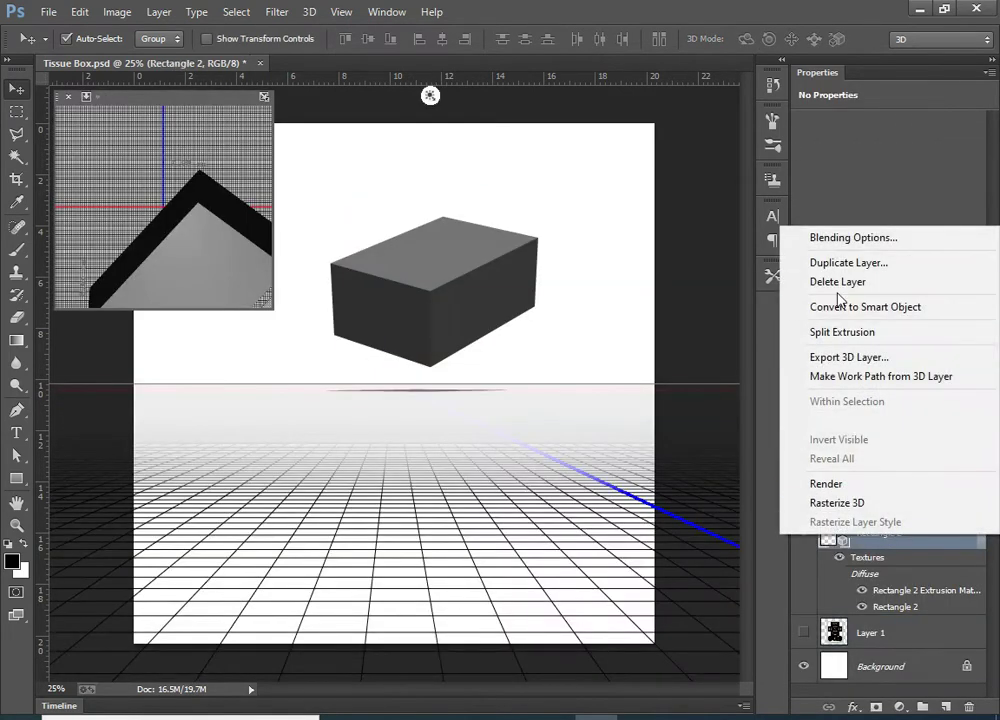
{"action": "left_click", "coordinate": [918, 594]}
{"action": "left_click", "coordinate": [980, 538]}
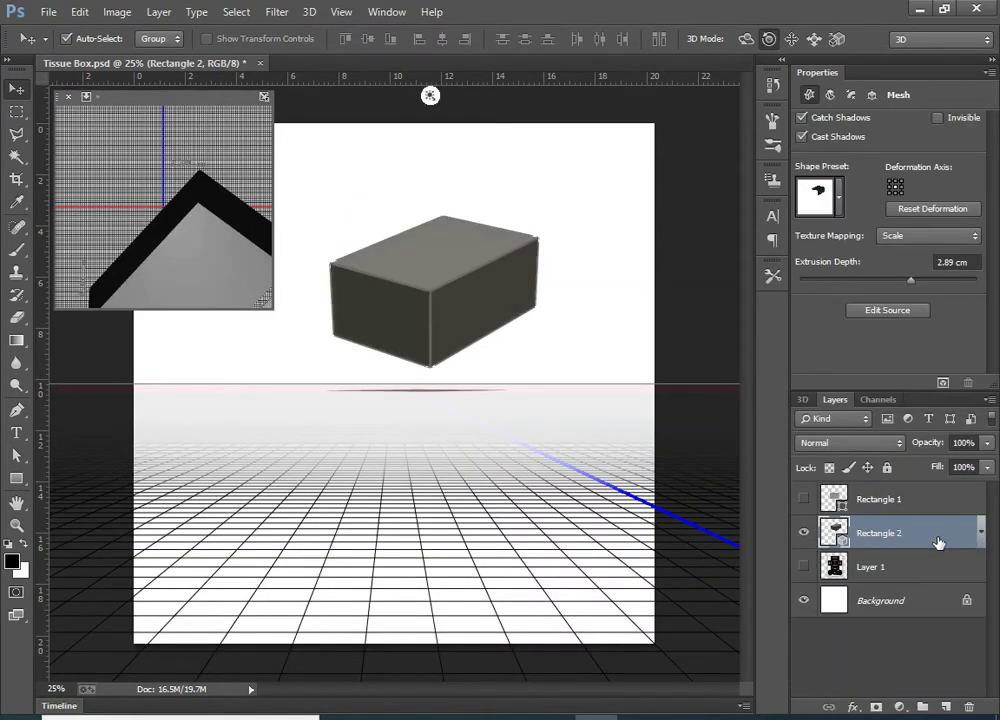
{"action": "right_click", "coordinate": [940, 538]}
{"action": "left_click", "coordinate": [889, 533]}
{"action": "right_click", "coordinate": [889, 553]}
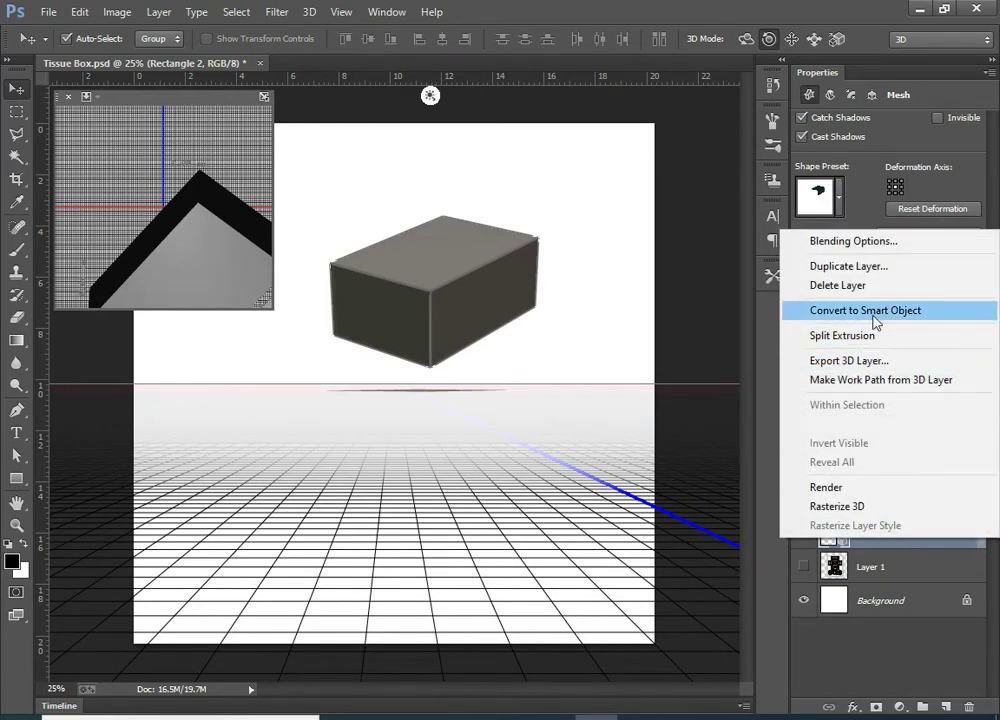
{"action": "left_click", "coordinate": [873, 314]}
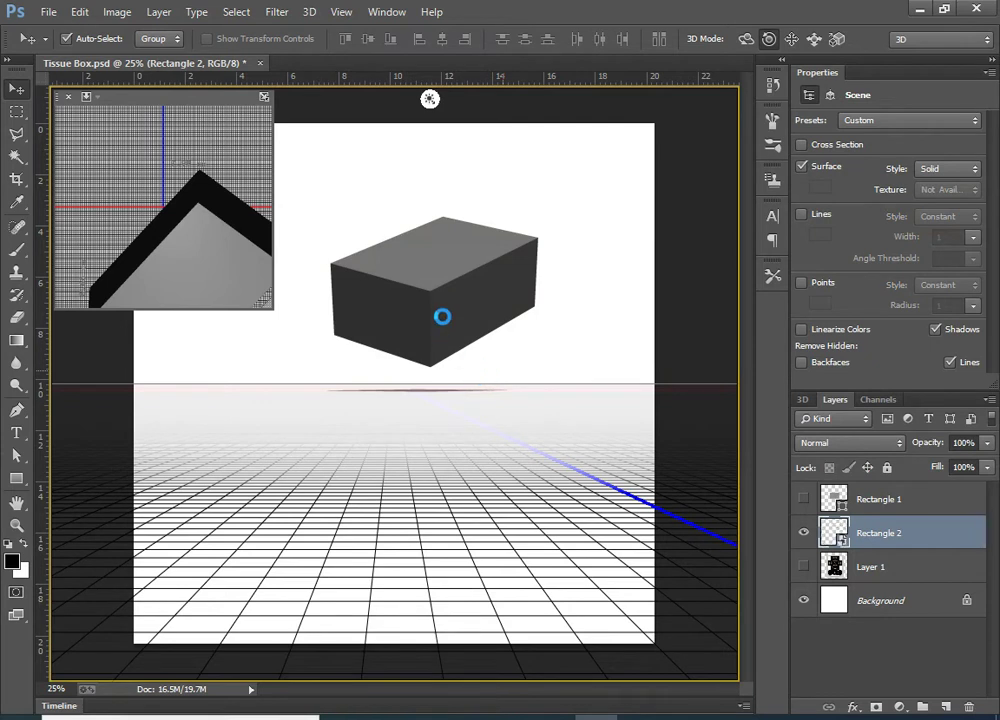
{"action": "left_click_drag", "start_coordinate": [444, 339], "coordinate": [437, 448]}
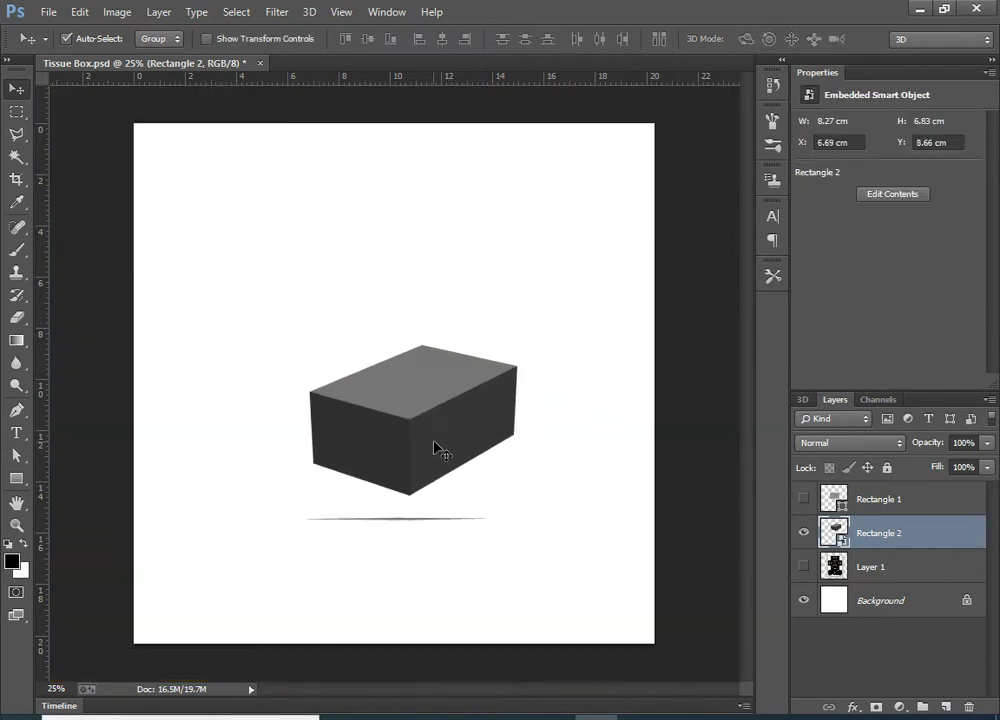
Step: Try deleting a rectangular canvas selection, dismiss the error, and deselect
{"action": "key", "text": "m"}
{"action": "left_click_drag", "start_coordinate": [609, 609], "coordinate": [257, 518]}
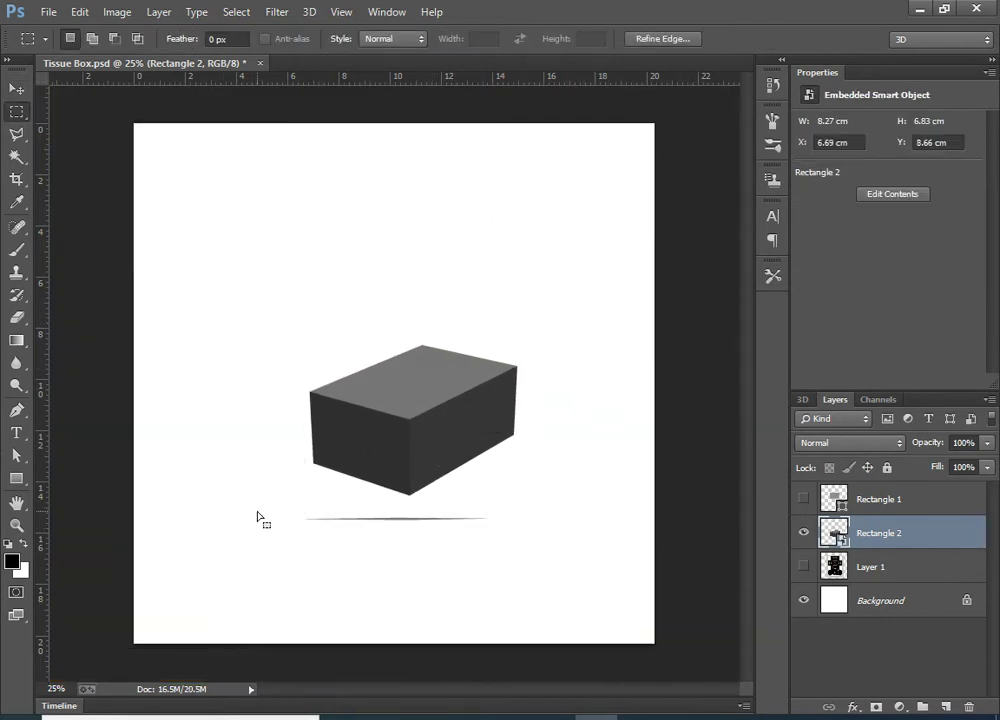
{"action": "key", "text": "Delete"}
{"action": "key", "text": "Return"}
{"action": "key", "text": "ctrl+d"}
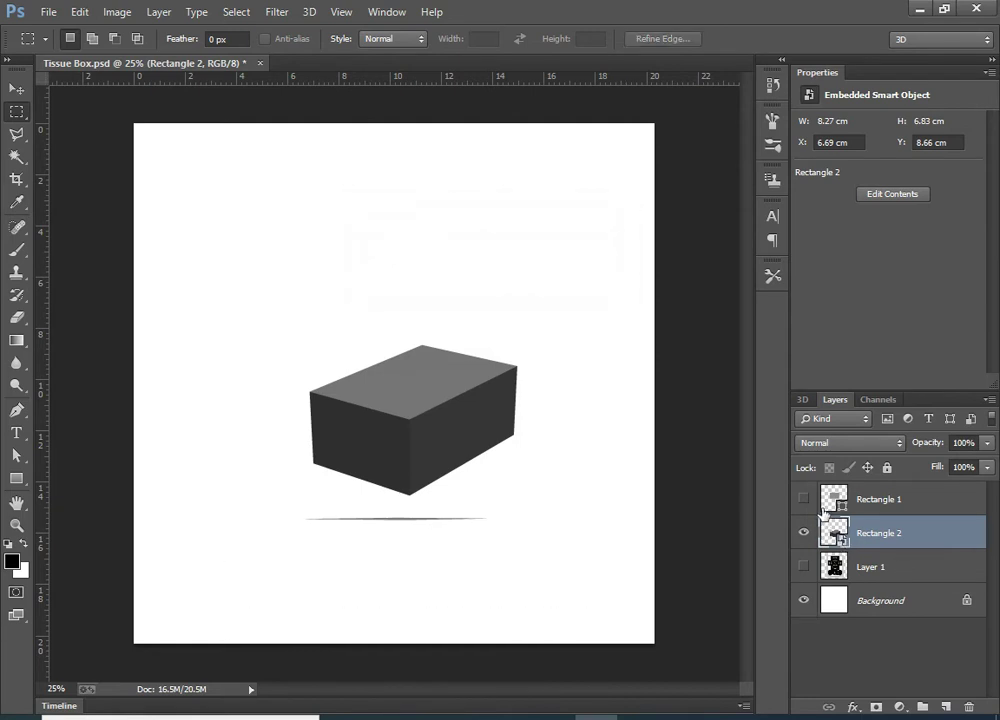
Step: Show the grey rectangle, move it up and left, and duplicate it
{"action": "key", "text": "v"}
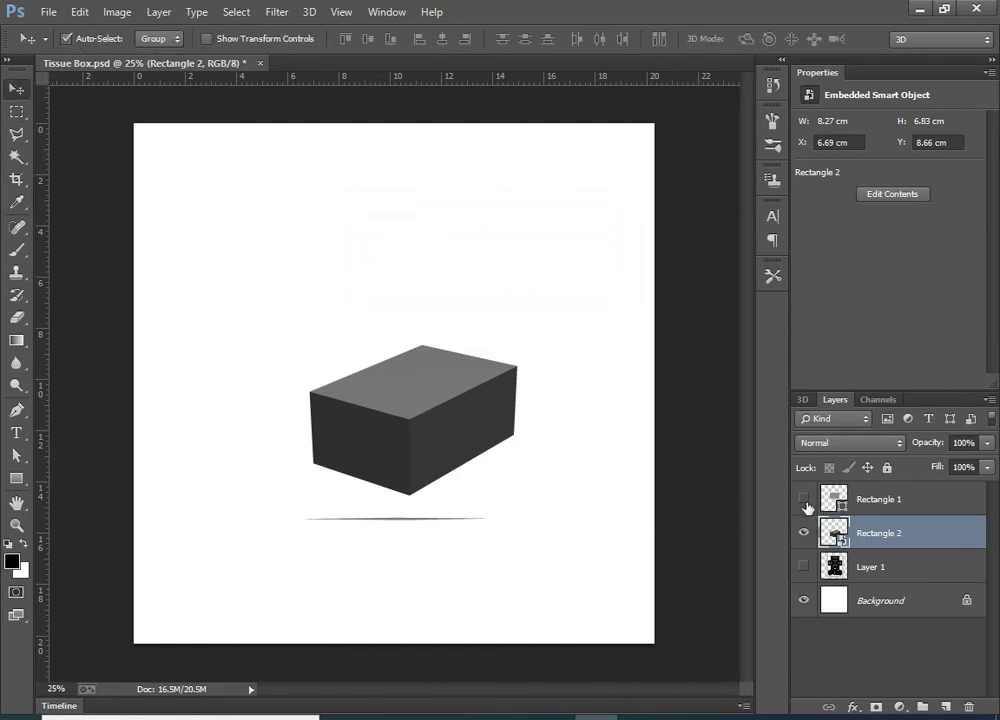
{"action": "left_click", "coordinate": [804, 499]}
{"action": "left_click", "coordinate": [418, 345]}
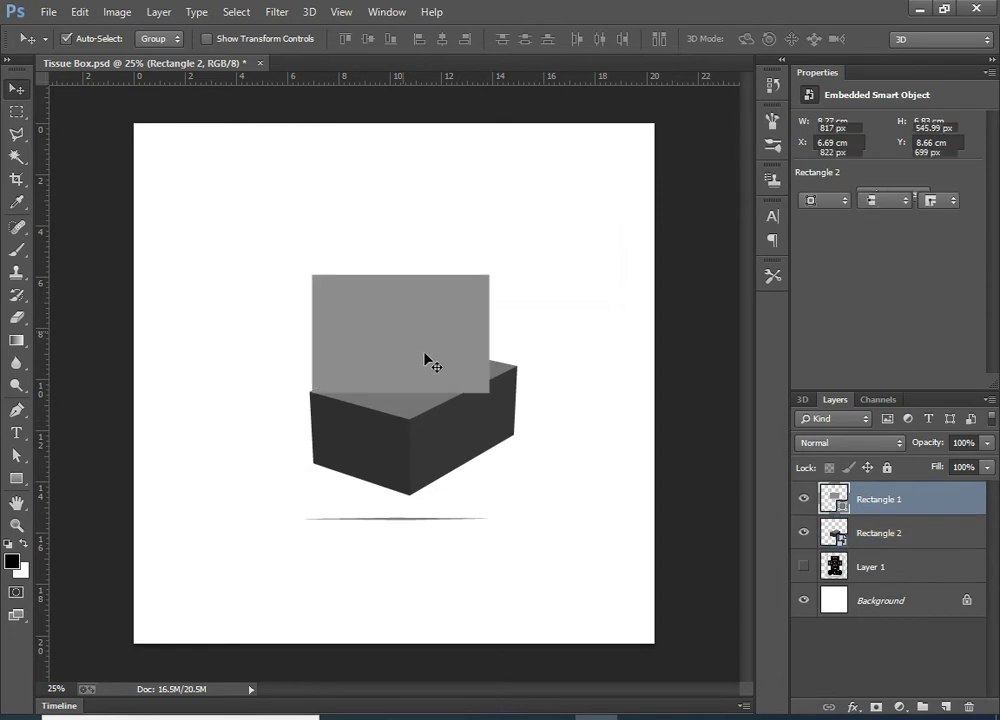
{"action": "left_click_drag", "start_coordinate": [423, 328], "coordinate": [288, 213]}
{"action": "key", "text": "ctrl+j"}
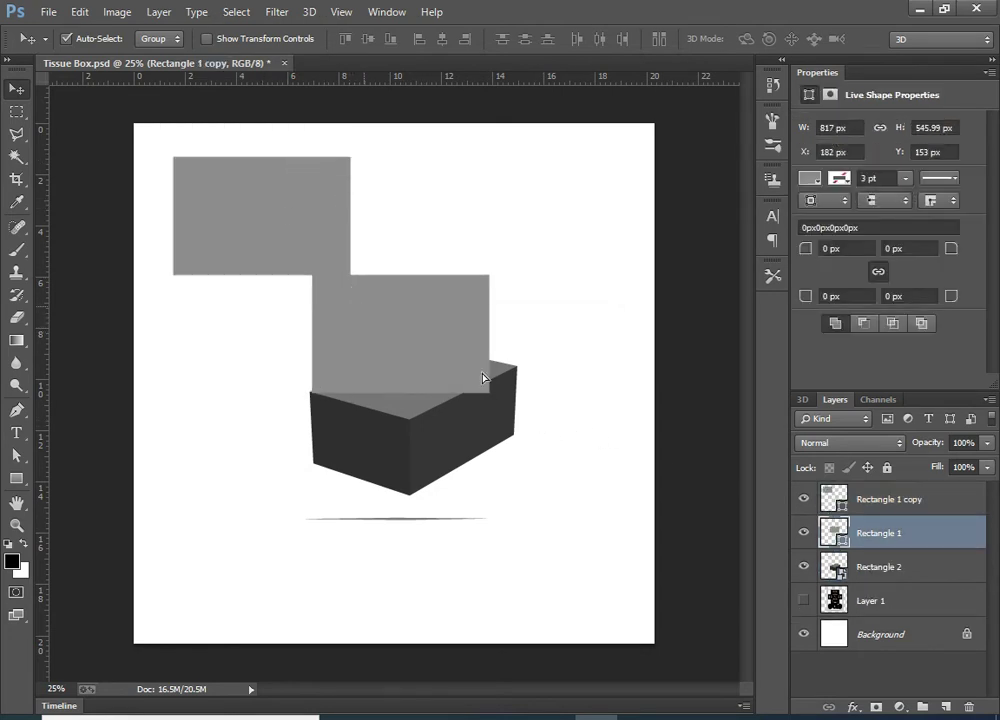
Step: Make the grey rectangle a smart object, scale it to about 68% over the box top
{"action": "right_click", "coordinate": [870, 541]}
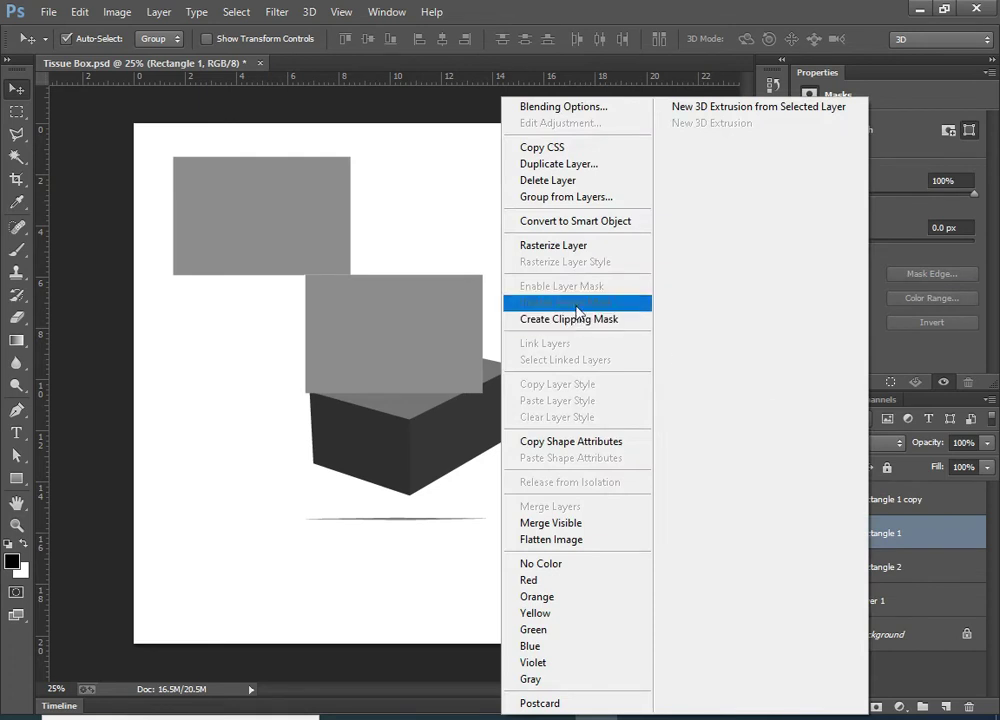
{"action": "left_click", "coordinate": [590, 221]}
{"action": "left_click_drag", "start_coordinate": [387, 332], "coordinate": [480, 372]}
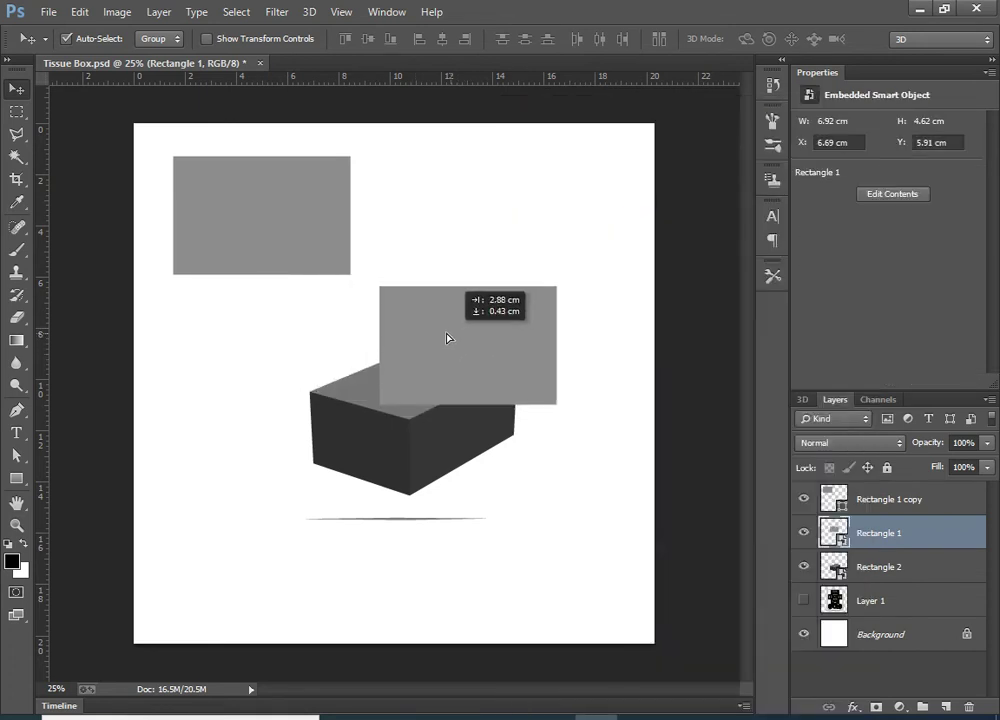
{"action": "key", "text": "ctrl+t"}
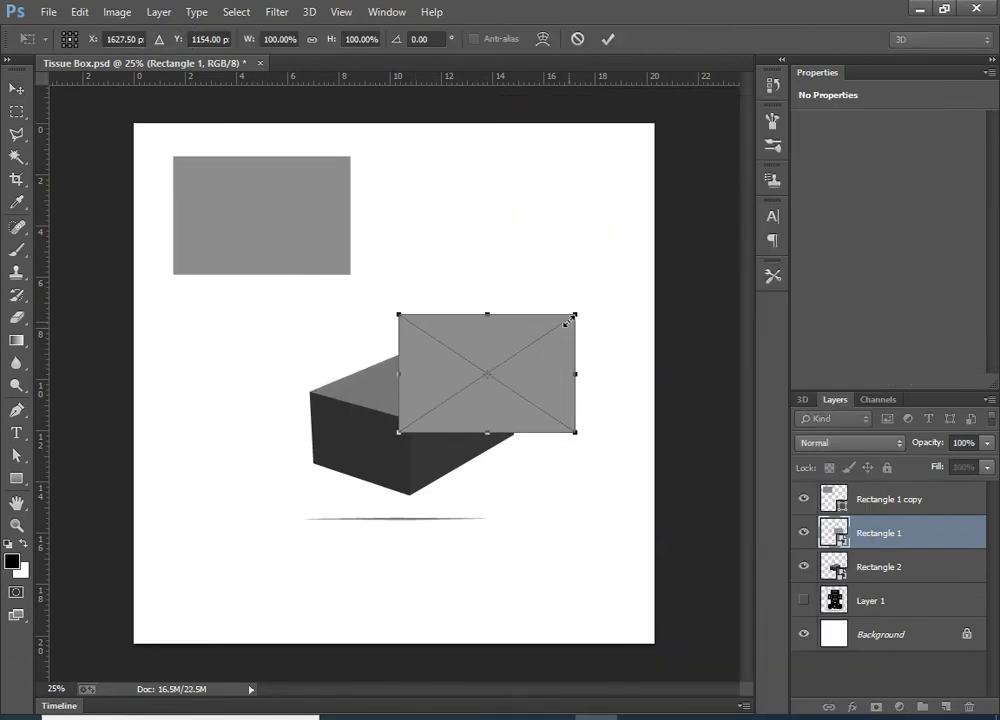
{"action": "left_click_drag", "start_coordinate": [575, 314], "coordinate": [522, 350]}
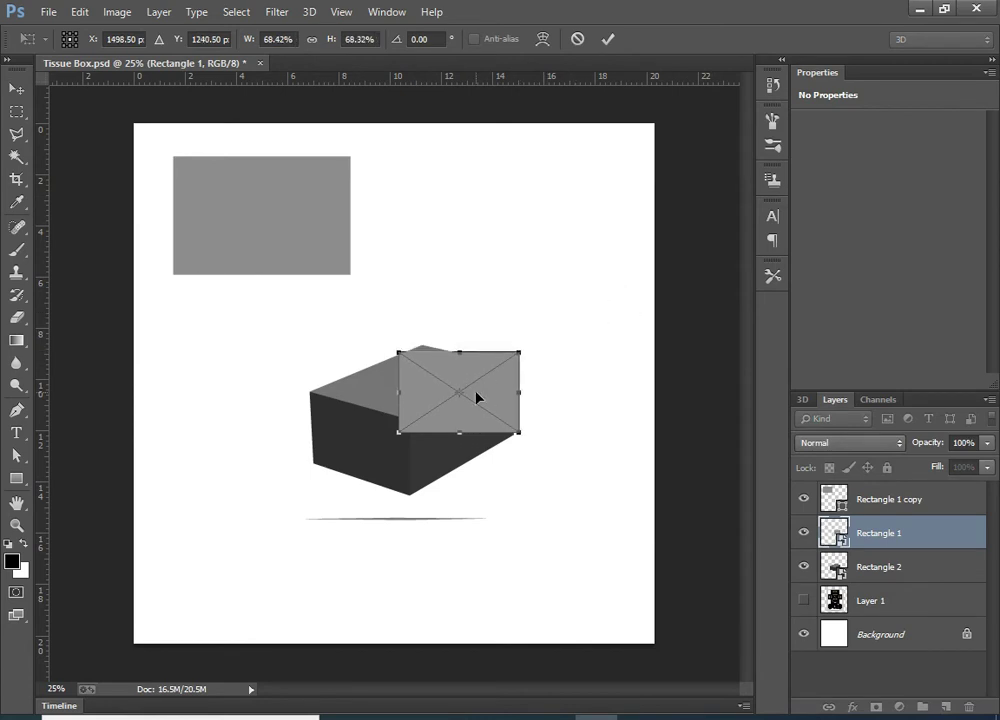
{"action": "mouse_move", "coordinate": [476, 397]}
{"action": "left_mouse_down"}
{"action": "mouse_move", "coordinate": [448, 363]}
{"action": "mouse_move", "coordinate": [493, 377]}
{"action": "mouse_move", "coordinate": [372, 397]}
{"action": "left_mouse_up"}
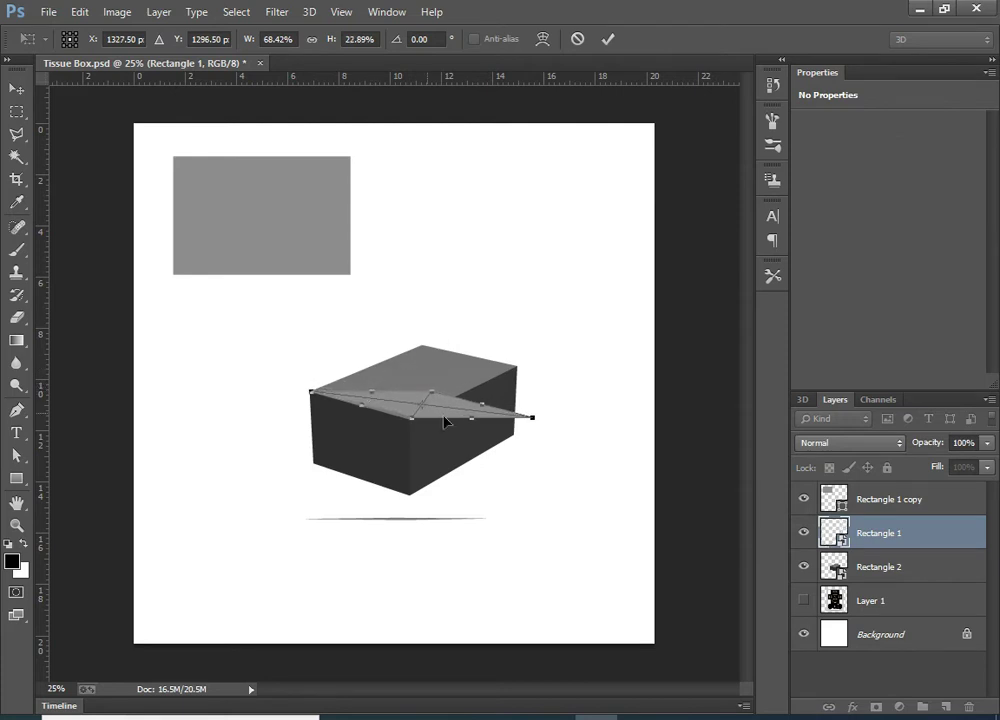
Step: Distort the rectangle over the top face and align its right corner with the box
{"action": "left_click_drag", "start_coordinate": [482, 407], "coordinate": [459, 336]}
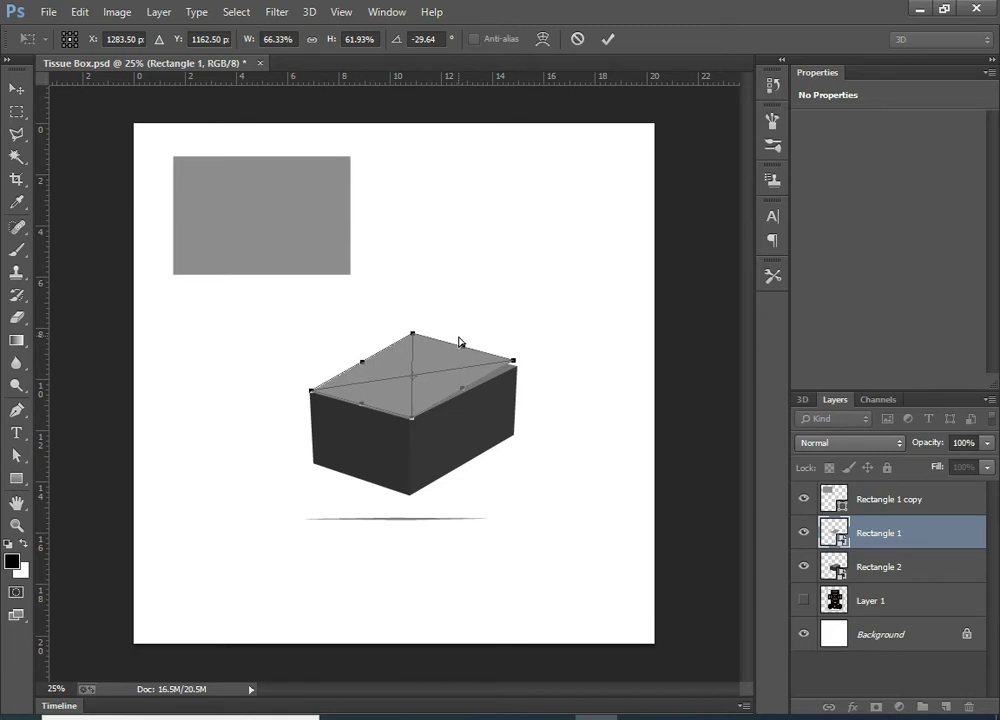
{"action": "key", "text": "ctrl+plus"}
{"action": "key", "text": "ctrl+plus"}
{"action": "key", "text": "ctrl+plus"}
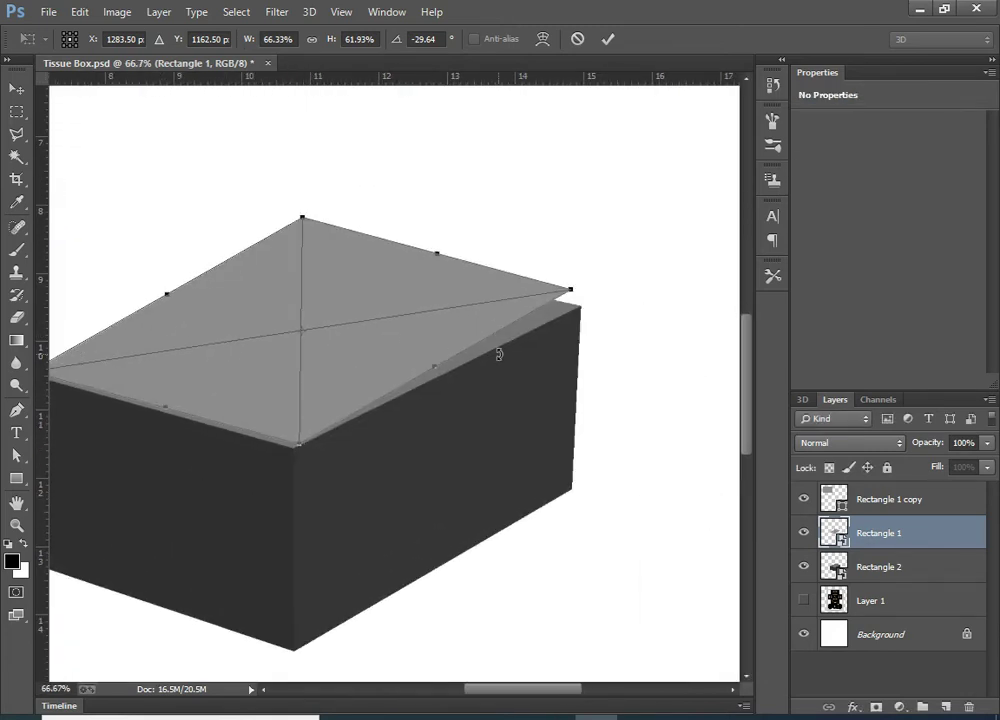
{"action": "key", "text": "ctrl+plus"}
{"action": "key", "text": "ctrl+plus"}
{"action": "key", "text": "ctrl+plus"}
{"action": "left_click_drag", "start_coordinate": [362, 364], "coordinate": [377, 481]}
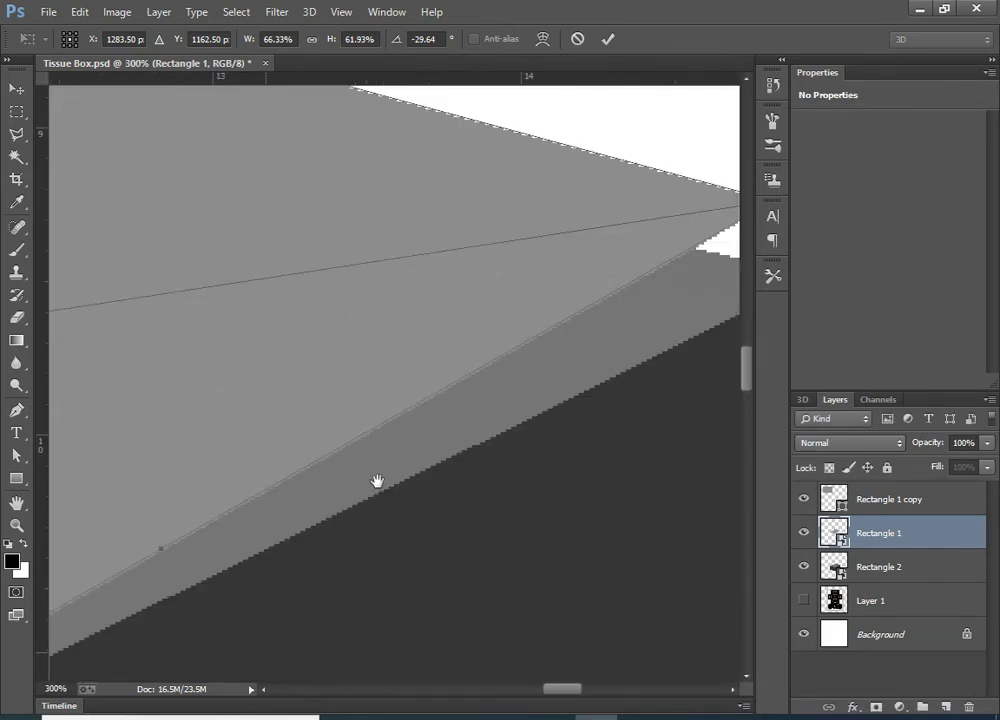
{"action": "scroll", "coordinate": [380, 364], "scroll_direction": "up", "scroll_amount": 2}
{"action": "scroll", "coordinate": [471, 331], "scroll_direction": "right", "scroll_amount": 3}
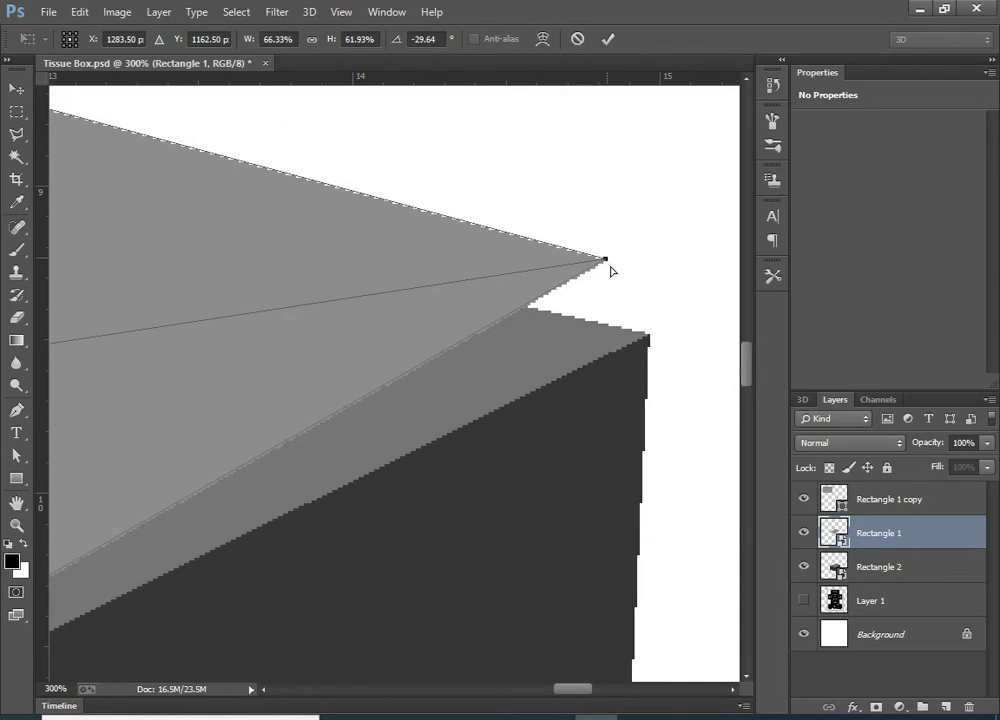
{"action": "left_click_drag", "start_coordinate": [611, 268], "coordinate": [649, 334]}
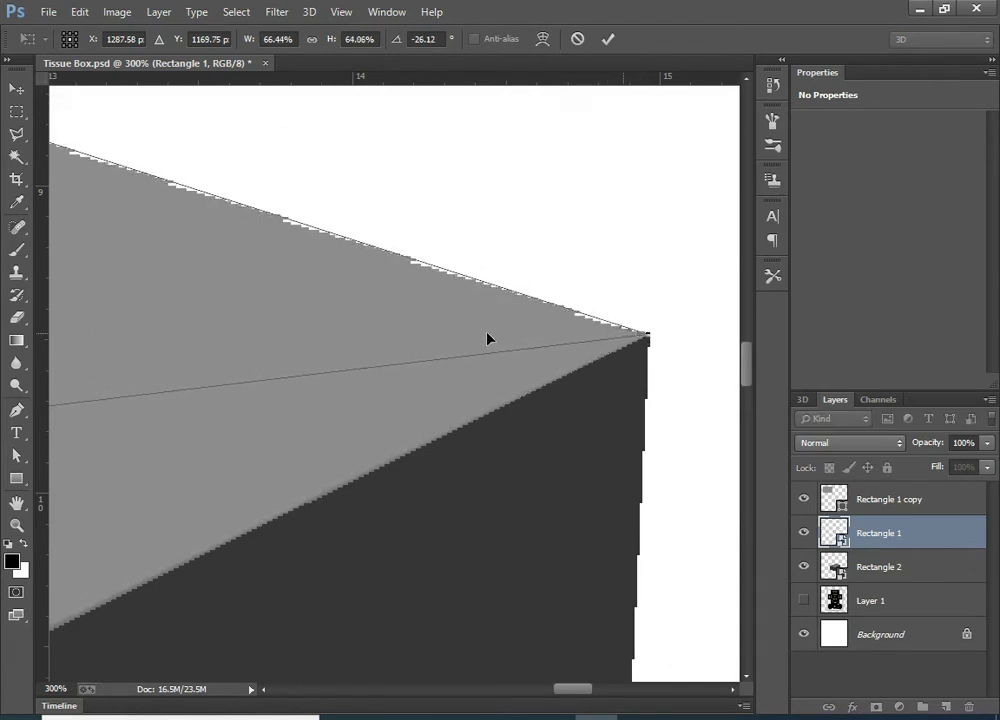
Step: Pin the far and left corners onto the box top and apply the perspective distortion
{"action": "scroll", "coordinate": [487, 339], "scroll_direction": "up", "scroll_amount": 3}
{"action": "scroll", "coordinate": [470, 370], "scroll_direction": "left", "scroll_amount": 4}
{"action": "scroll", "coordinate": [462, 390], "scroll_direction": "left", "scroll_amount": 5}
{"action": "scroll", "coordinate": [397, 346], "scroll_direction": "left", "scroll_amount": 4}
{"action": "scroll", "coordinate": [393, 326], "scroll_direction": "left", "scroll_amount": 3}
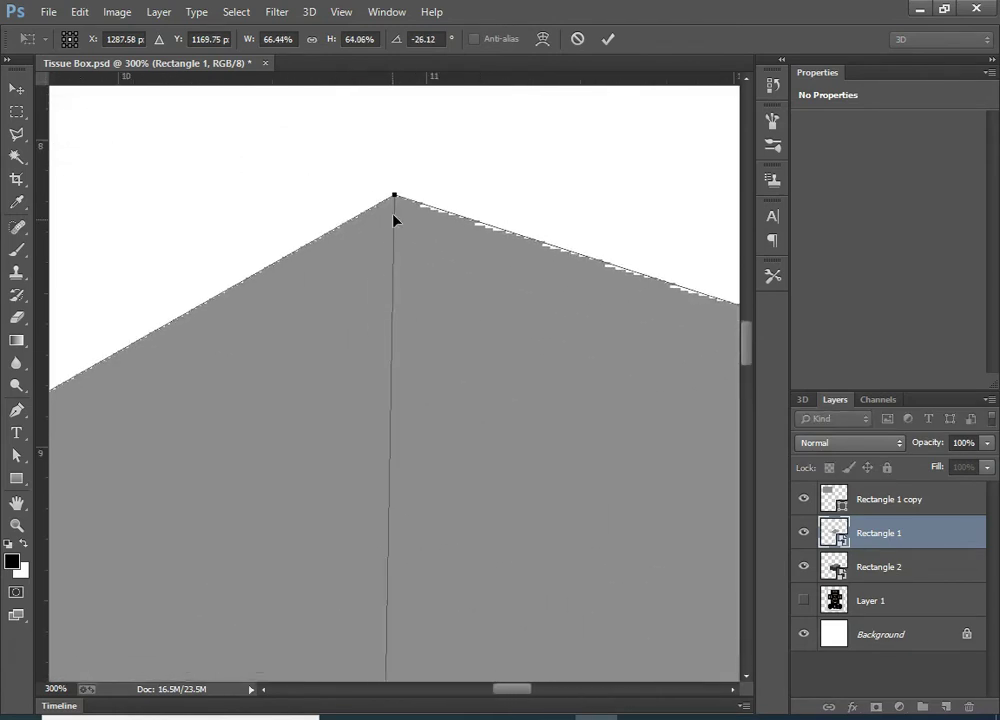
{"action": "left_click_drag", "start_coordinate": [396, 200], "coordinate": [491, 370]}
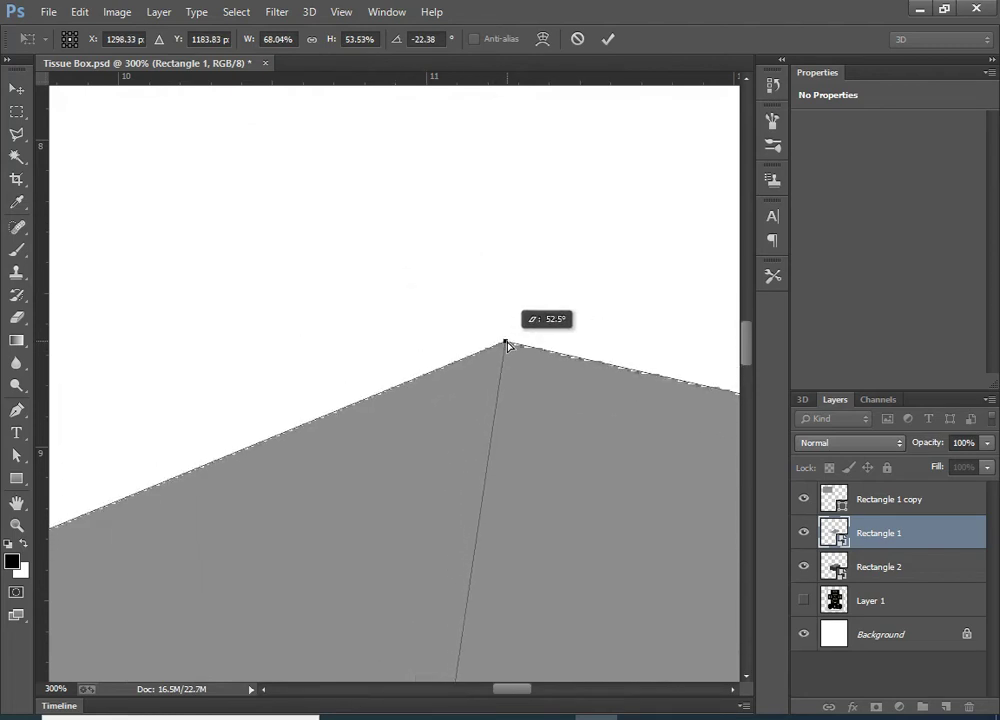
{"action": "left_click_drag", "start_coordinate": [491, 370], "coordinate": [506, 341]}
{"action": "scroll", "coordinate": [445, 297], "scroll_direction": "down", "scroll_amount": 5}
{"action": "scroll", "coordinate": [380, 315], "scroll_direction": "left", "scroll_amount": 10}
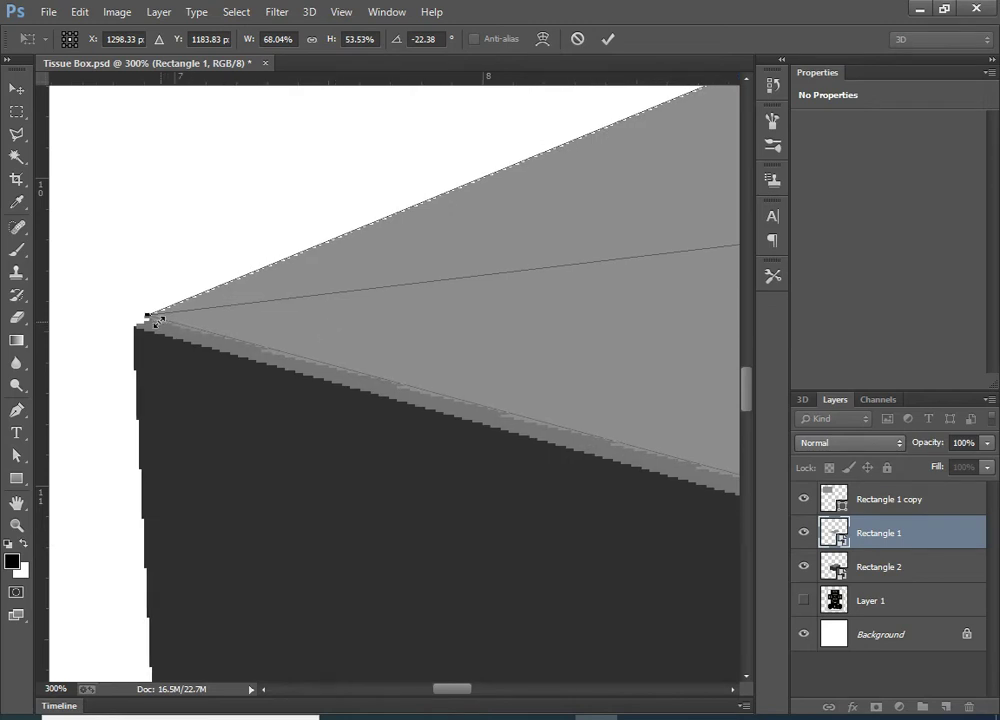
{"action": "left_click_drag", "start_coordinate": [148, 321], "coordinate": [134, 326]}
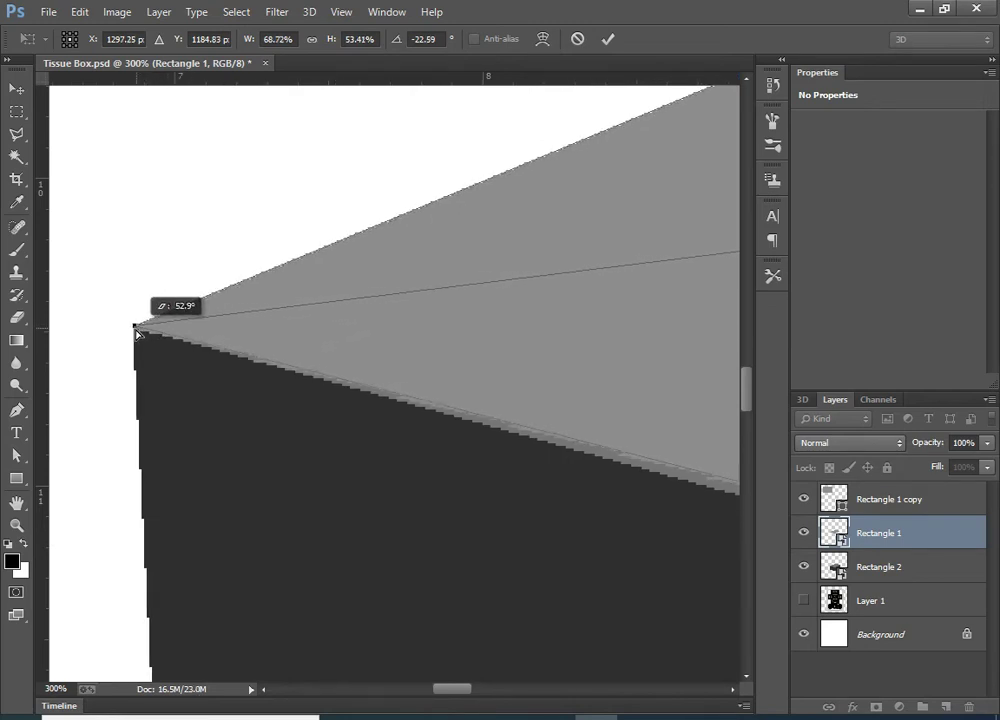
{"action": "key", "text": "Return"}
Step: Move a copy of the flat grey rectangle onto the front face, leaving a spare copy top-left
{"action": "key", "text": "ctrl+0"}
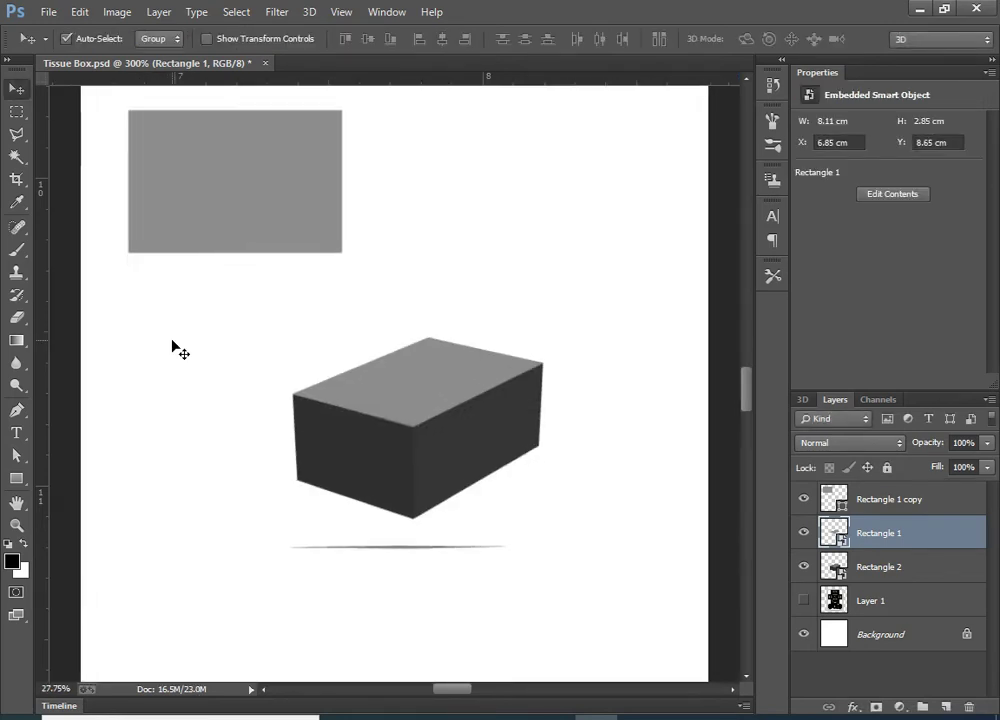
{"action": "left_click", "coordinate": [285, 206]}
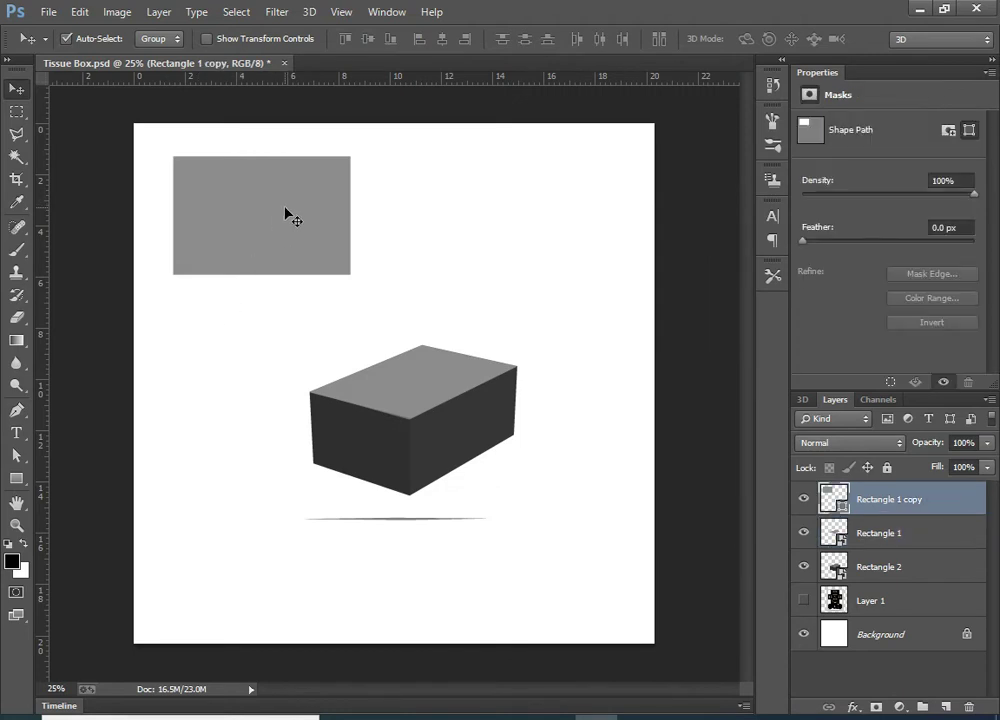
{"action": "left_click_drag", "start_coordinate": [285, 209], "coordinate": [398, 382]}
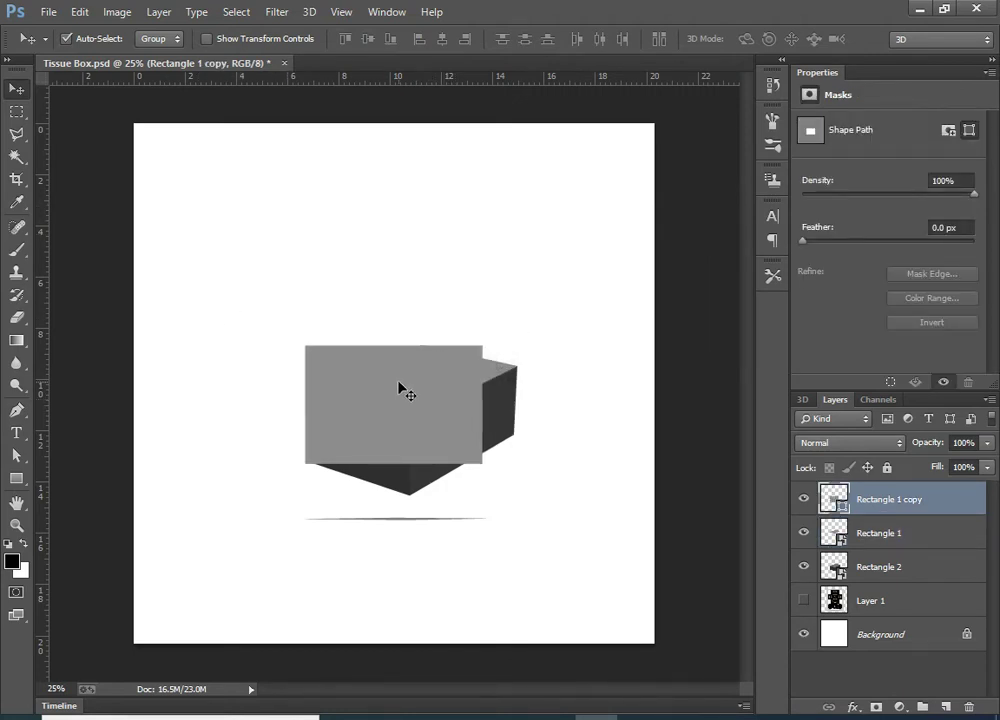
{"action": "left_click_drag", "start_coordinate": [411, 362], "coordinate": [327, 208]}
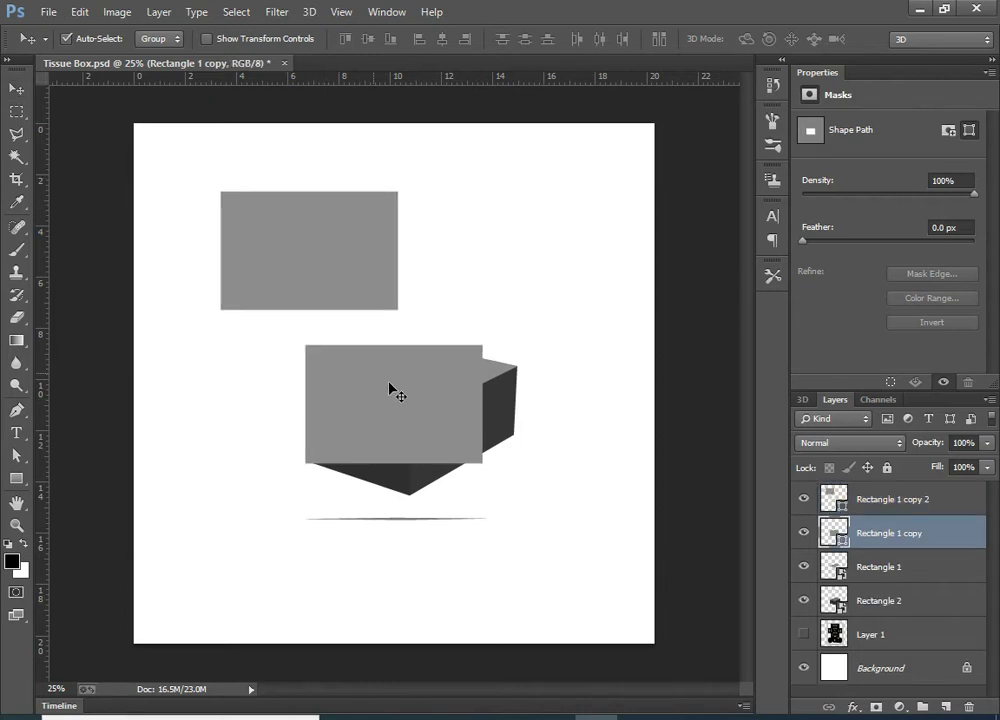
Step: Scale the front rectangle to the front face's size and convert it to a smart object
{"action": "key", "text": "ctrl+t"}
{"action": "mouse_move", "coordinate": [482, 345]}
{"action": "left_mouse_down"}
{"action": "mouse_move", "coordinate": [400, 370]}
{"action": "mouse_move", "coordinate": [398, 414]}
{"action": "left_mouse_up"}
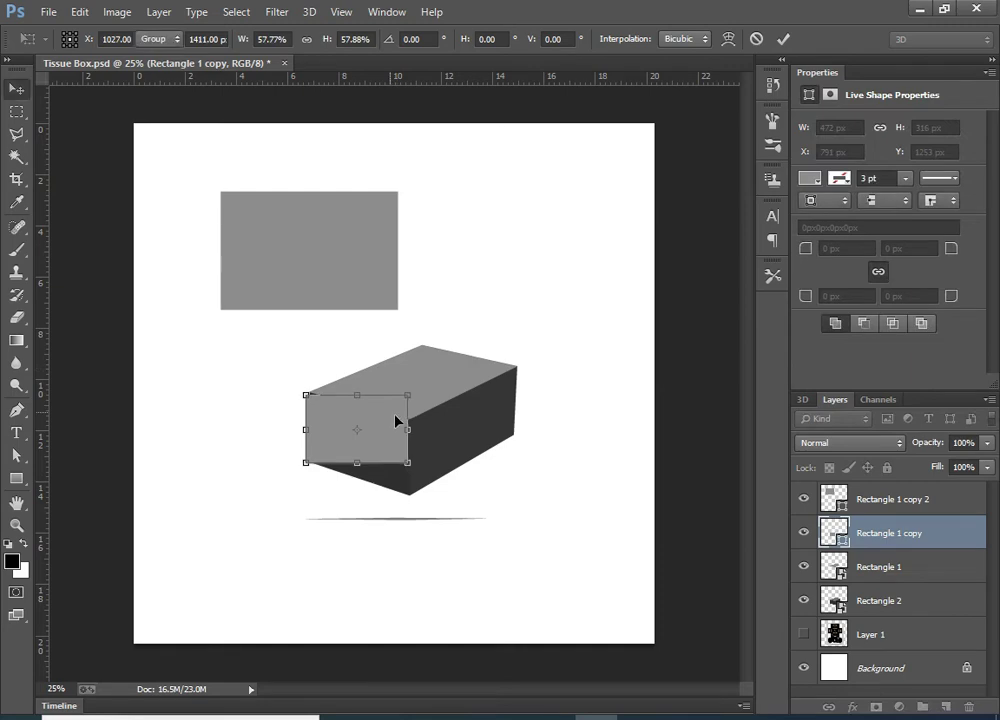
{"action": "key", "text": "Return"}
{"action": "right_click", "coordinate": [905, 540]}
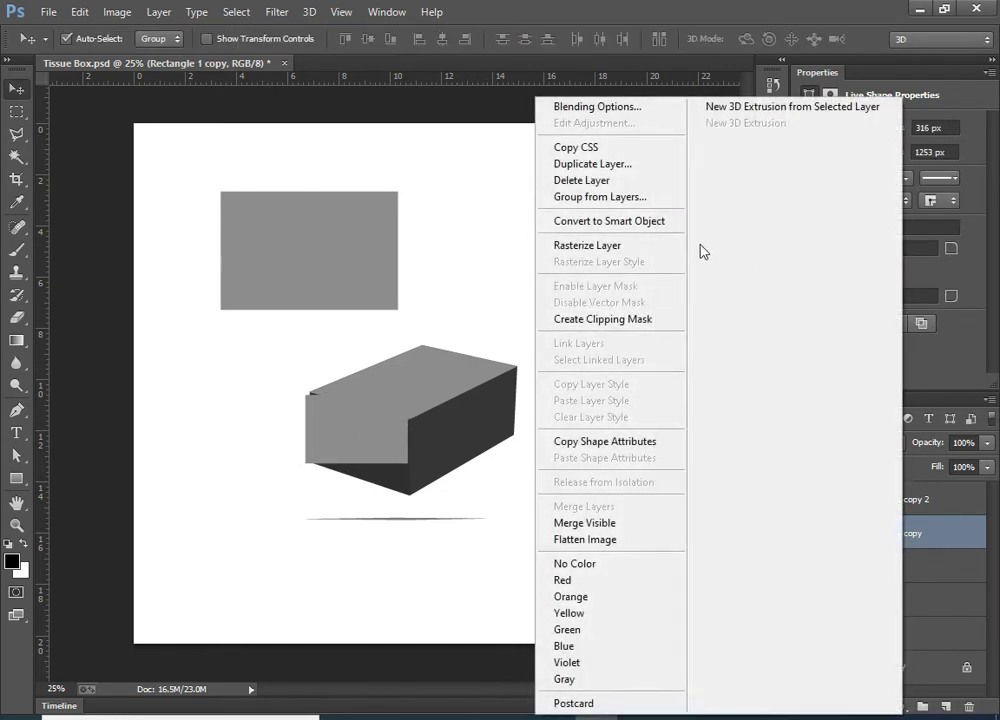
{"action": "left_click", "coordinate": [610, 221]}
Step: Distort the front rectangle's corners onto the box's front face and apply it
{"action": "key", "text": "ctrl+t"}
{"action": "left_click_drag", "start_coordinate": [350, 435], "coordinate": [364, 419]}
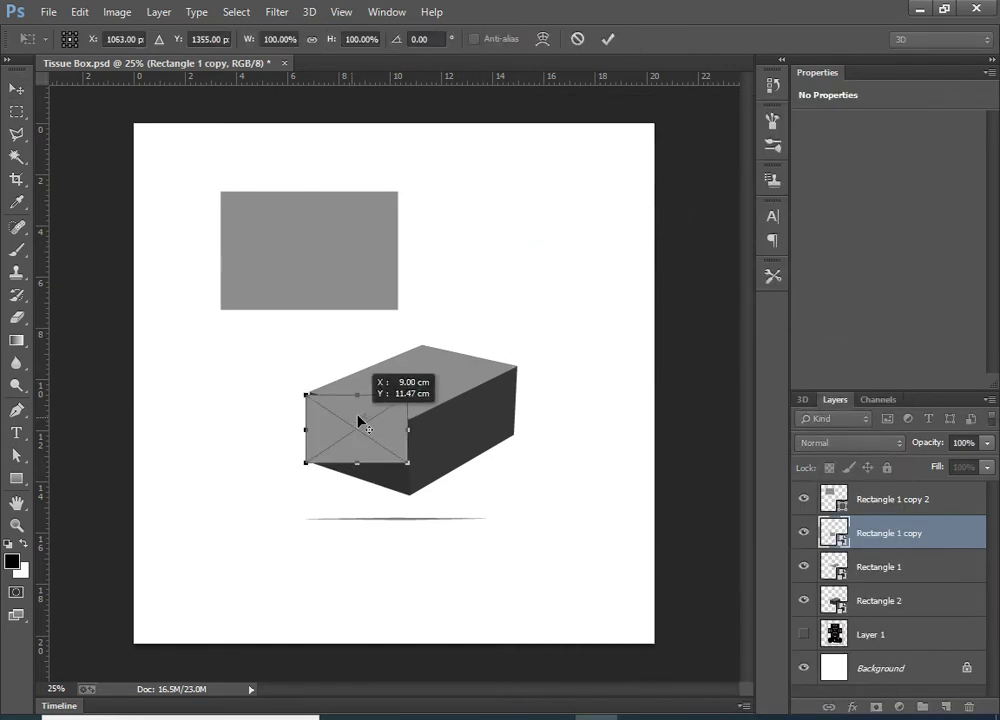
{"action": "scroll", "coordinate": [372, 417], "scroll_direction": "up", "scroll_amount": 2}
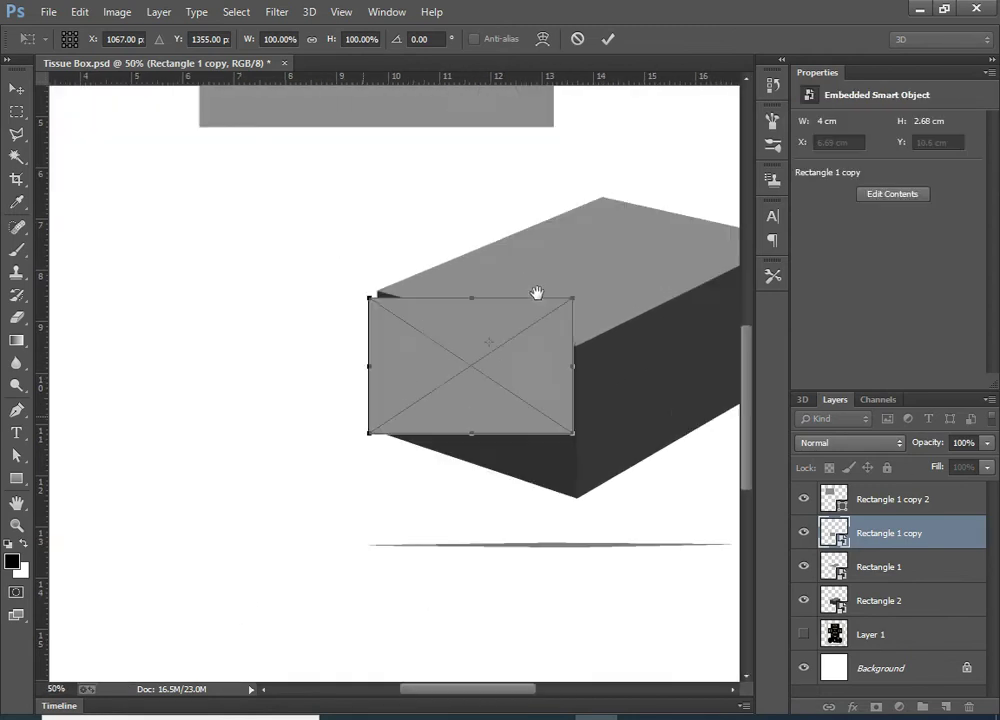
{"action": "scroll", "coordinate": [532, 352], "scroll_direction": "up", "scroll_amount": 1}
{"action": "mouse_move", "coordinate": [536, 353]}
{"action": "left_mouse_down"}
{"action": "mouse_move", "coordinate": [391, 368]}
{"action": "mouse_move", "coordinate": [390, 378]}
{"action": "left_mouse_up"}
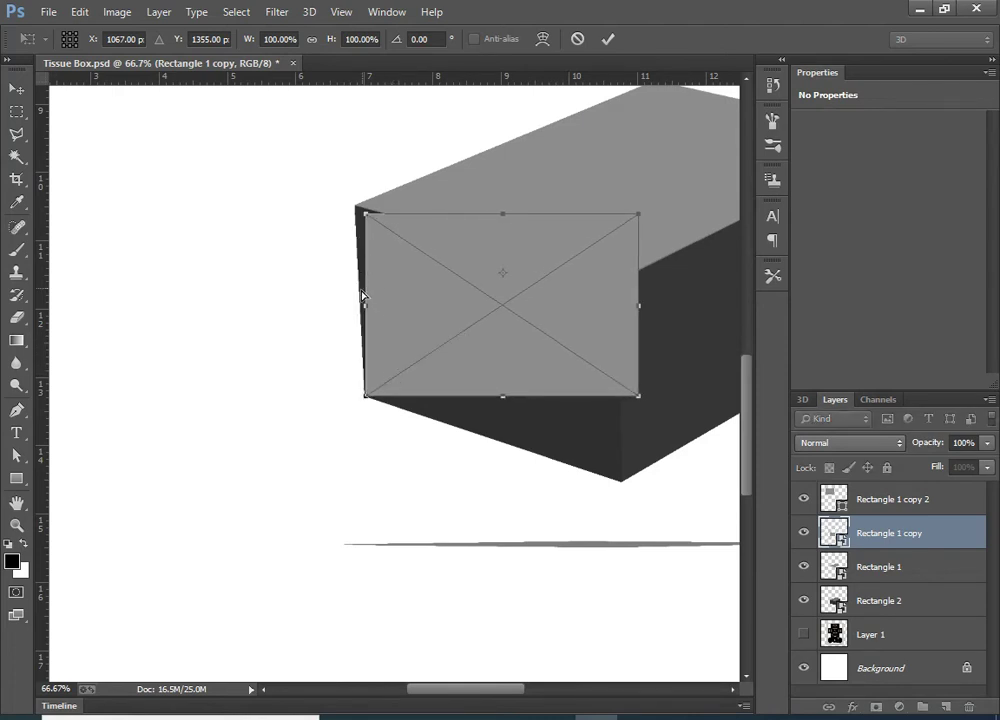
{"action": "left_click_drag", "start_coordinate": [366, 222], "coordinate": [356, 210]}
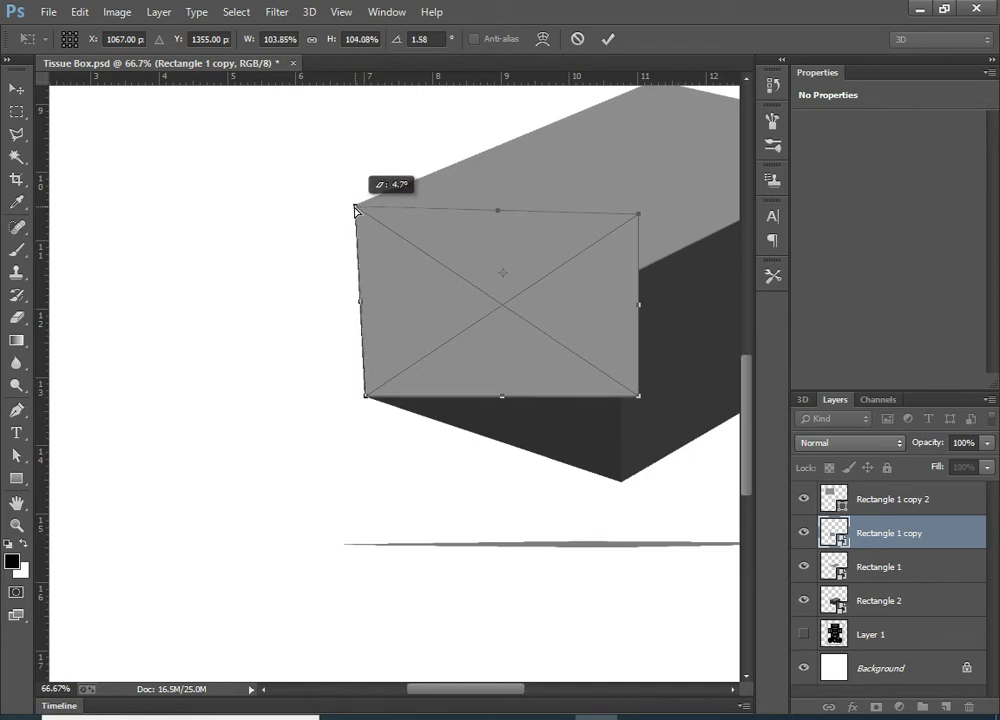
{"action": "left_click_drag", "start_coordinate": [640, 312], "coordinate": [621, 393]}
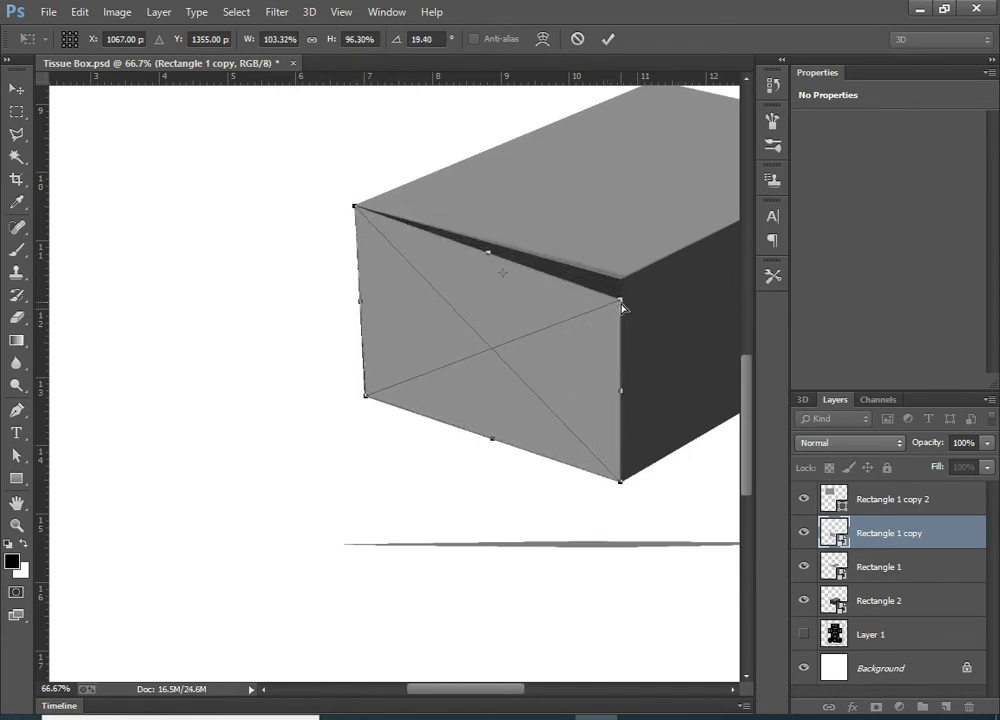
{"action": "left_click_drag", "start_coordinate": [621, 306], "coordinate": [619, 285]}
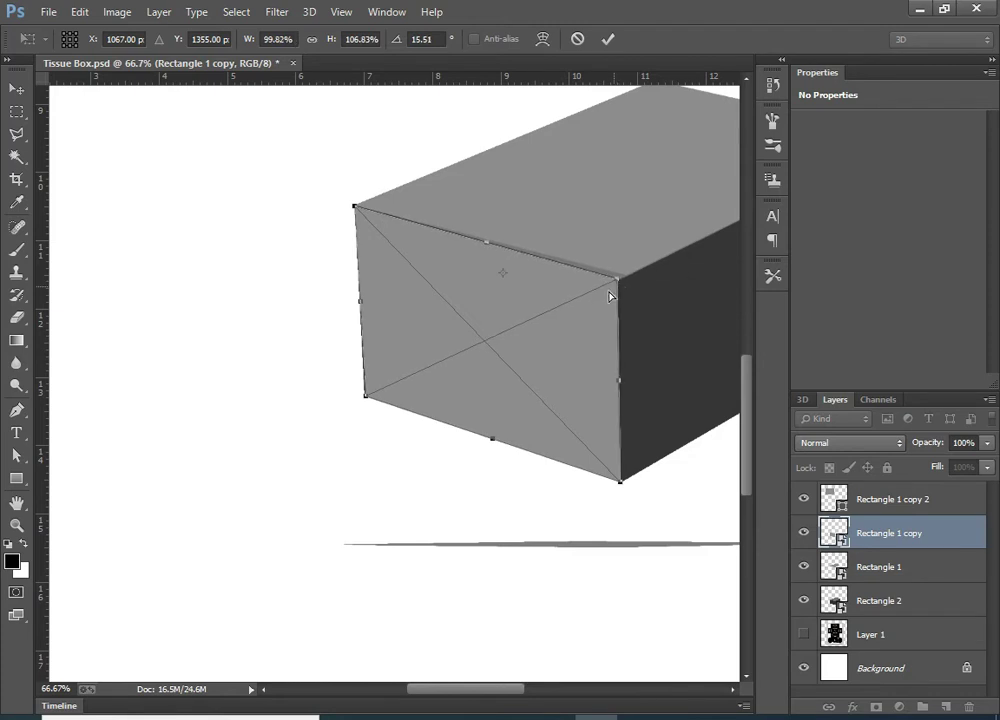
{"action": "key", "text": "Return"}
{"action": "left_click", "coordinate": [614, 225]}
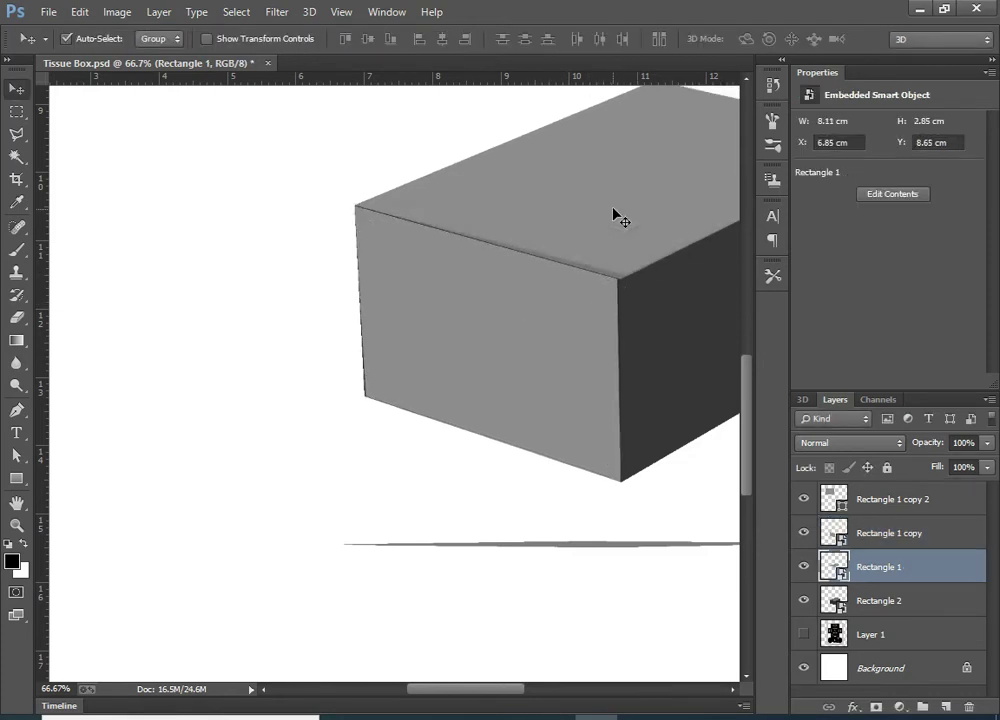
Step: Adjust the top face's front corner to close the gap with the front panel
{"action": "key", "text": "ctrl+t"}
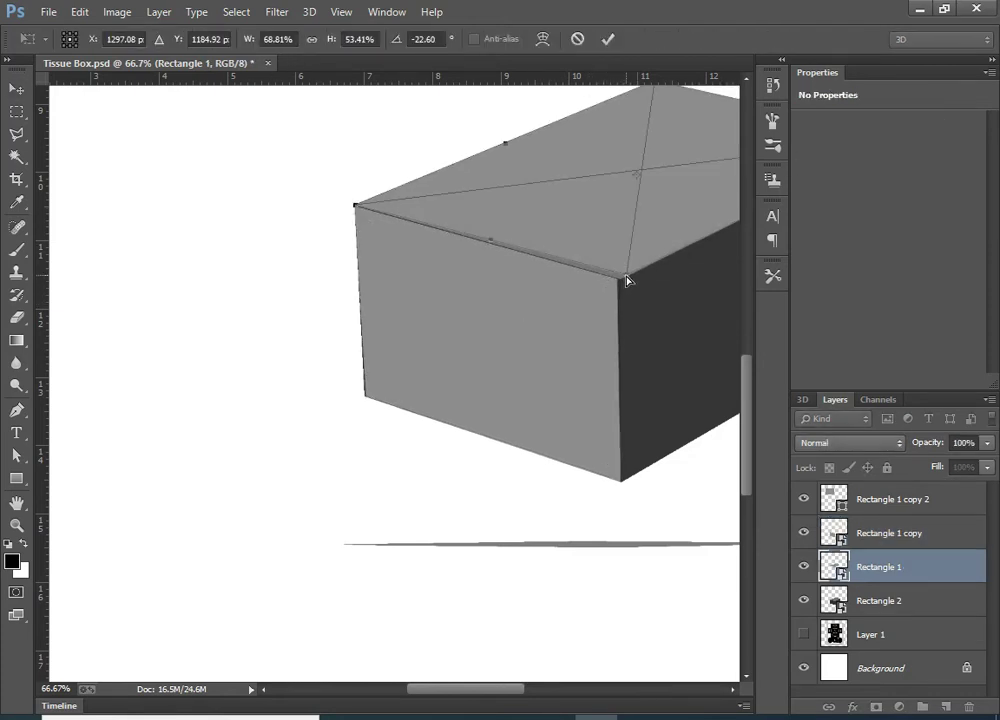
{"action": "left_click_drag", "start_coordinate": [626, 280], "coordinate": [617, 284]}
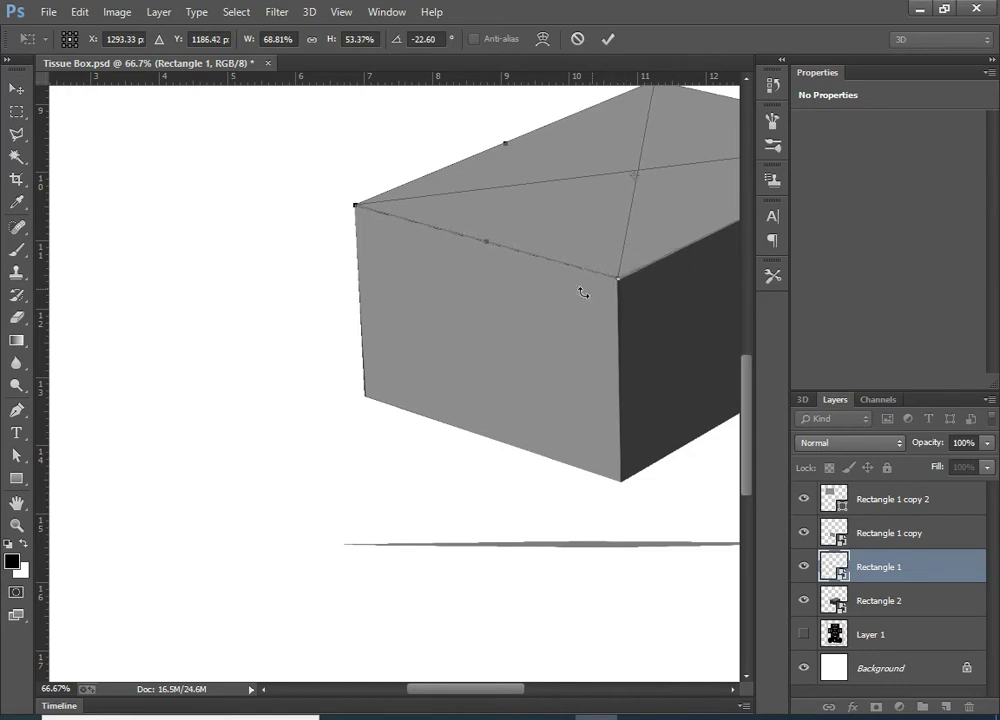
{"action": "key", "text": "Return"}
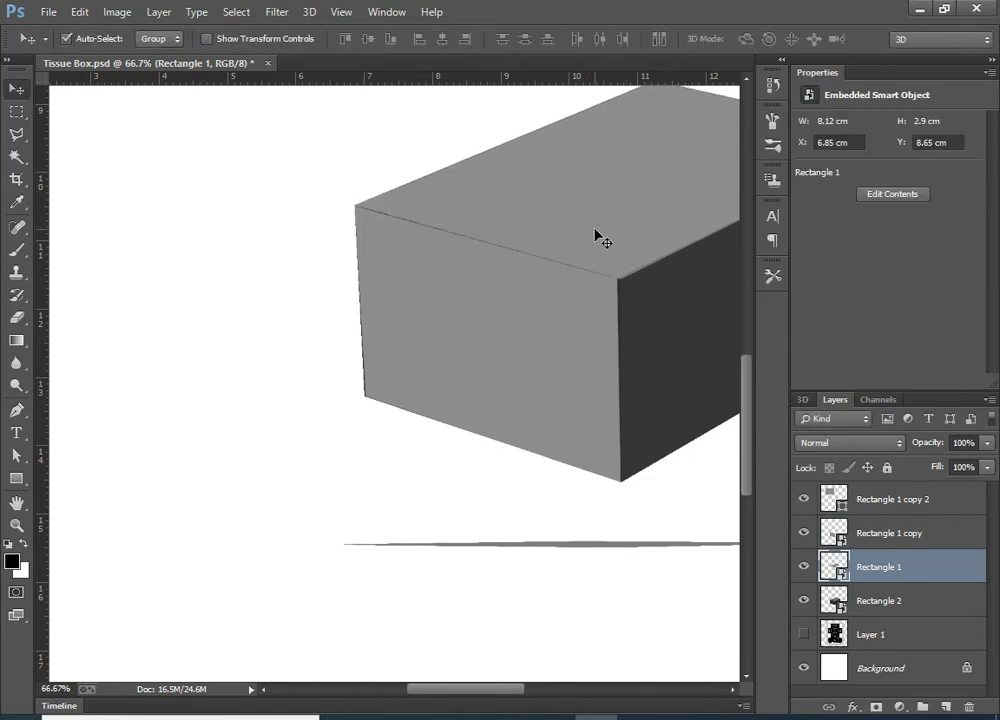
{"action": "key", "text": "ctrl+t"}
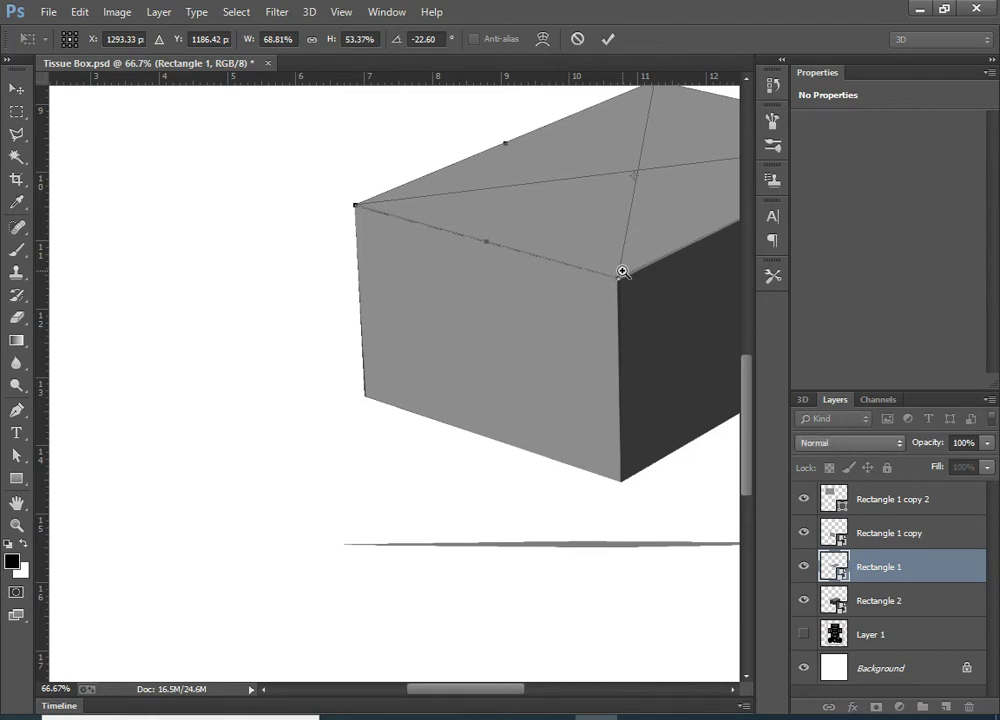
{"action": "left_click", "coordinate": [622, 271], "text": "ctrl"}
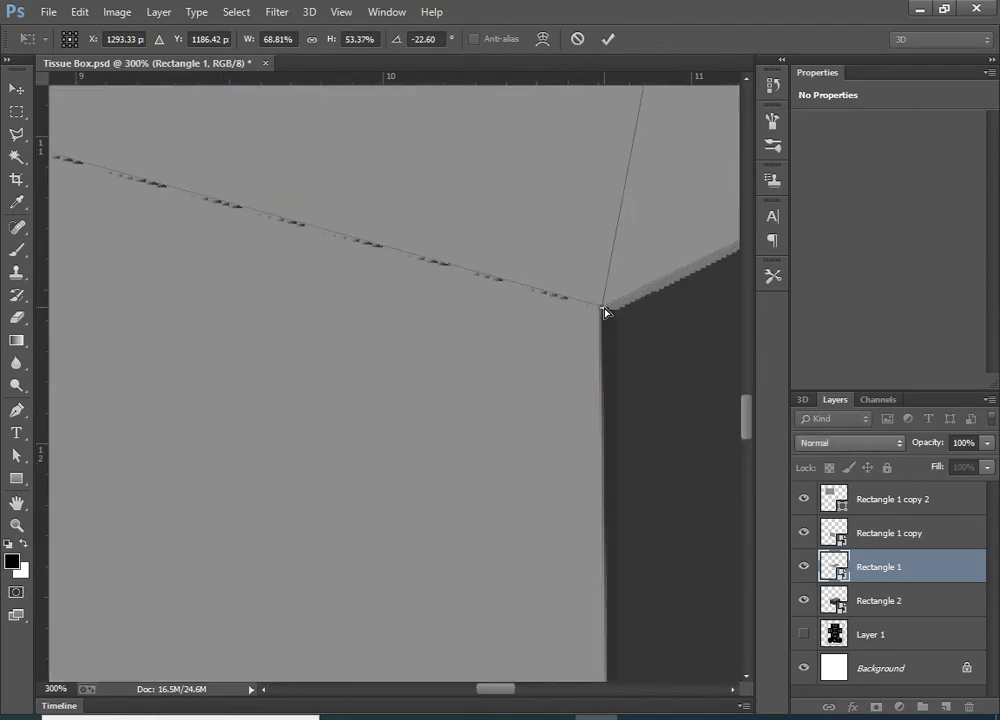
{"action": "left_click_drag", "start_coordinate": [605, 313], "coordinate": [622, 314]}
{"action": "key", "text": "alt+bracketright"}
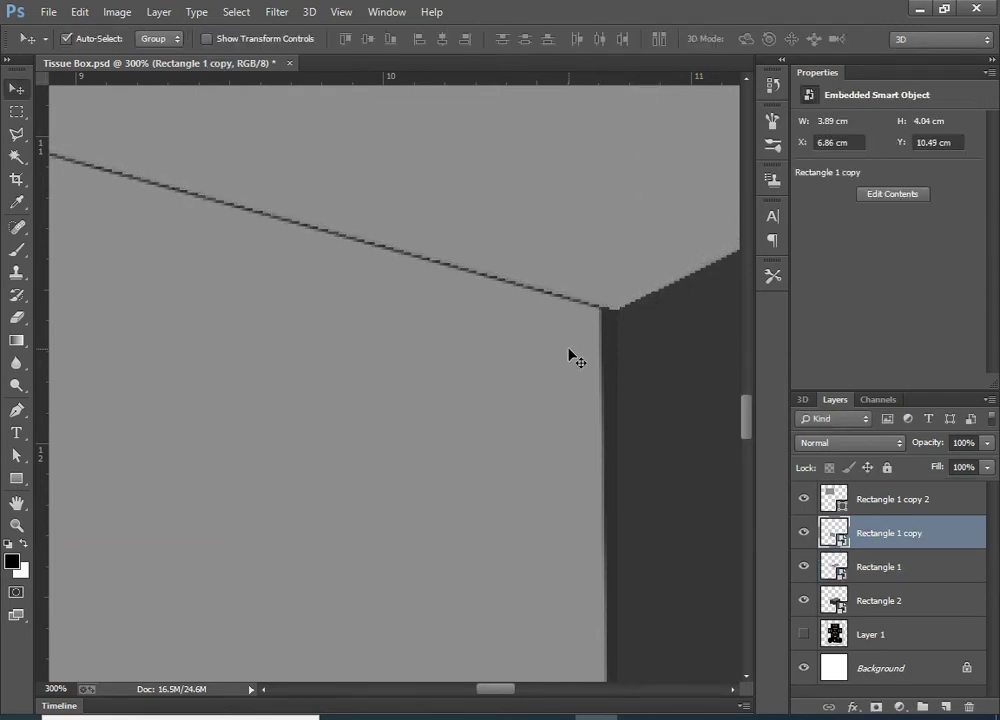
Step: Fine-tune a front panel corner, fit the document in view, and select the spare rectangle
{"action": "key", "text": "ctrl+t"}
{"action": "left_click_drag", "start_coordinate": [603, 317], "coordinate": [612, 311]}
{"action": "key", "text": "Return"}
{"action": "key", "text": "ctrl+0"}
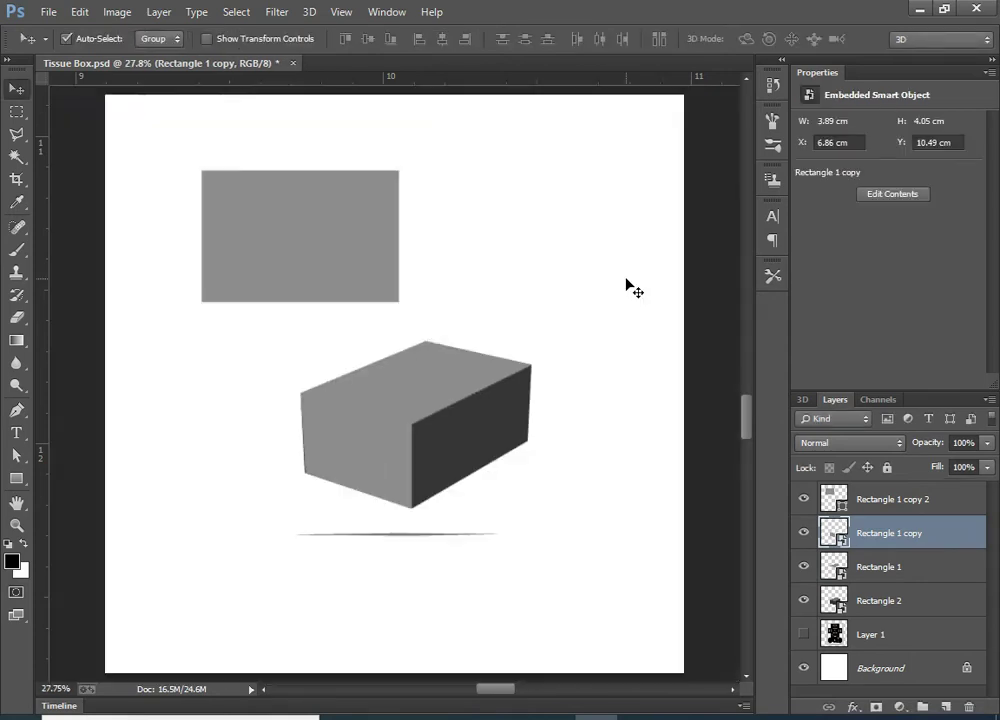
{"action": "left_click", "coordinate": [360, 245]}
Step: Move the spare rectangle onto the box's right side and fill it darker grey (#616161)
{"action": "left_click_drag", "start_coordinate": [345, 250], "coordinate": [553, 451]}
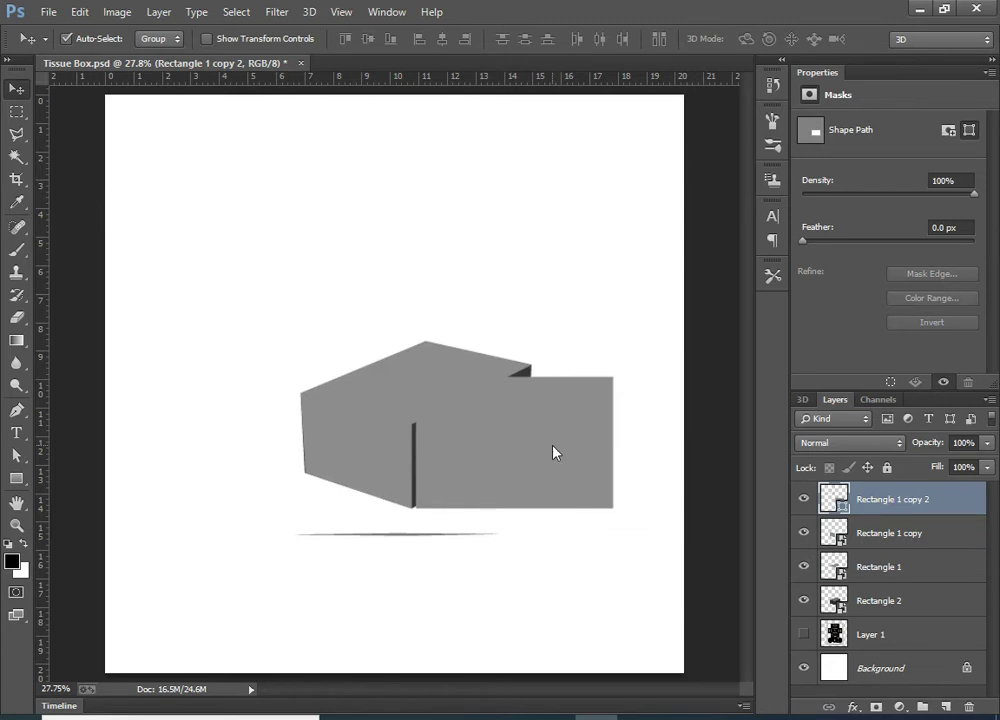
{"action": "double_click", "coordinate": [838, 500]}
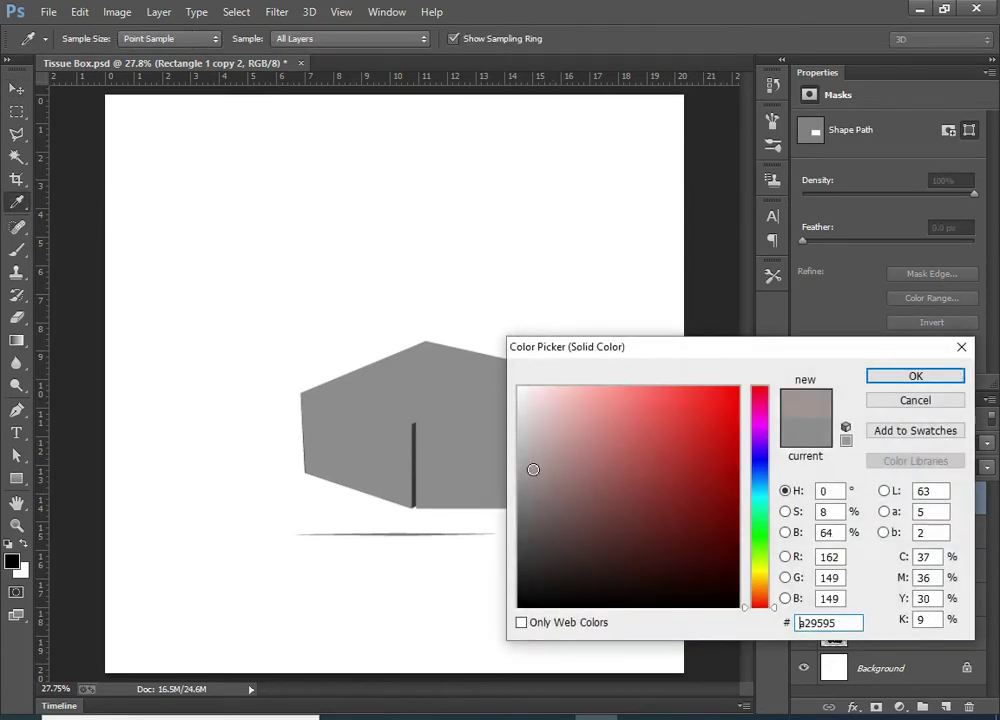
{"action": "left_click_drag", "start_coordinate": [412, 368], "coordinate": [407, 398]}
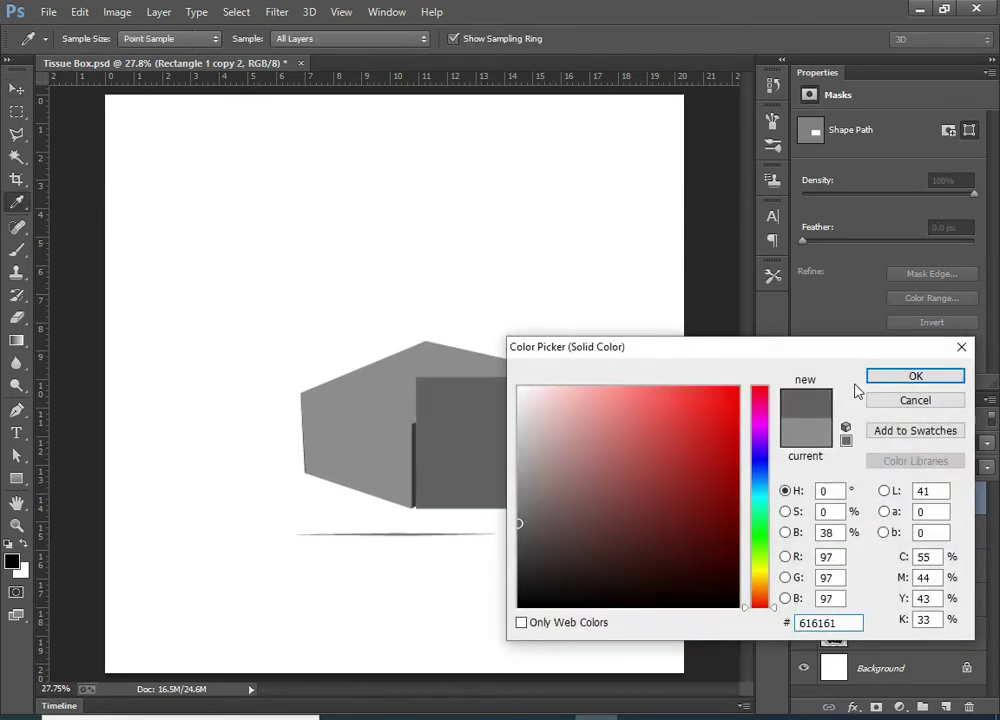
{"action": "left_click", "coordinate": [915, 376]}
Step: Shorten the dark rectangle from the top and convert it to a smart object
{"action": "key", "text": "ctrl+t"}
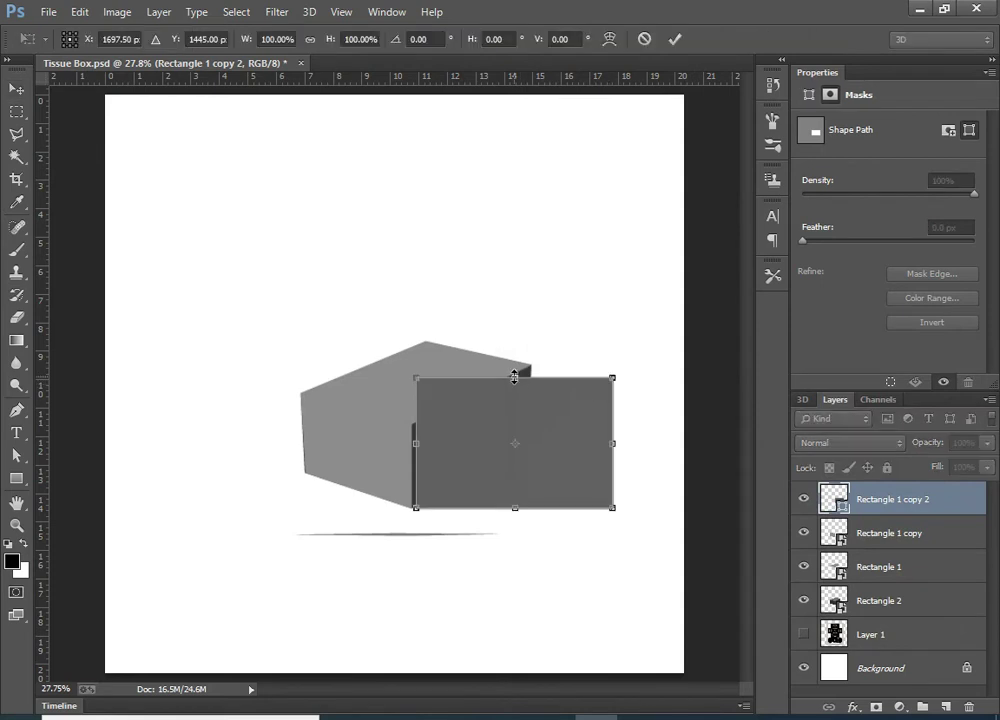
{"action": "left_click_drag", "start_coordinate": [514, 377], "coordinate": [514, 424]}
{"action": "key", "text": "Return"}
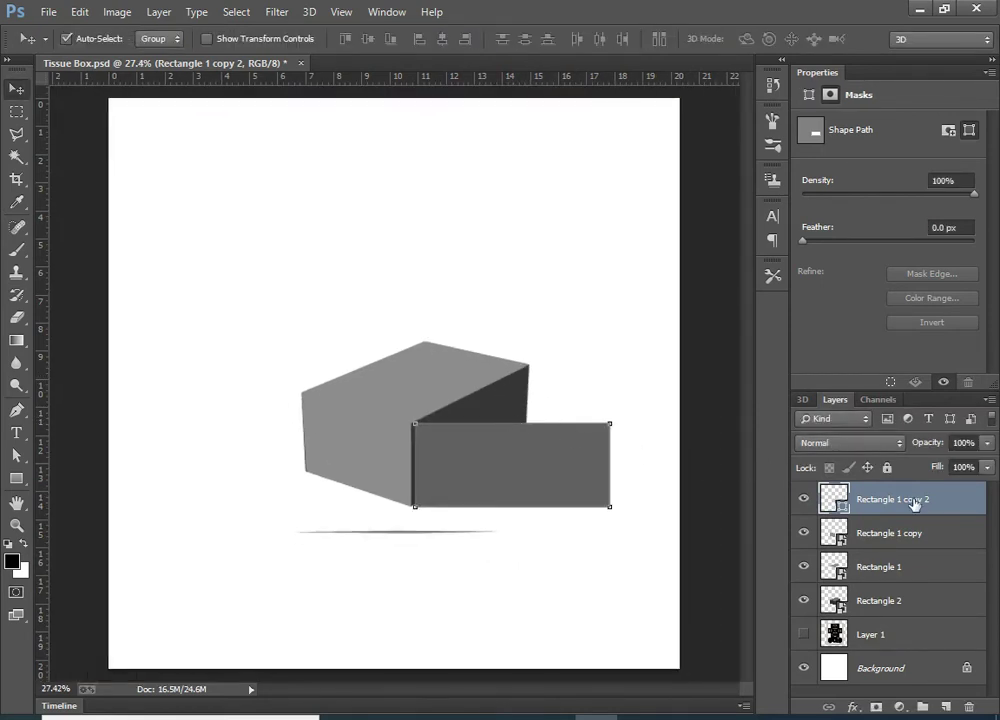
{"action": "right_click", "coordinate": [970, 503]}
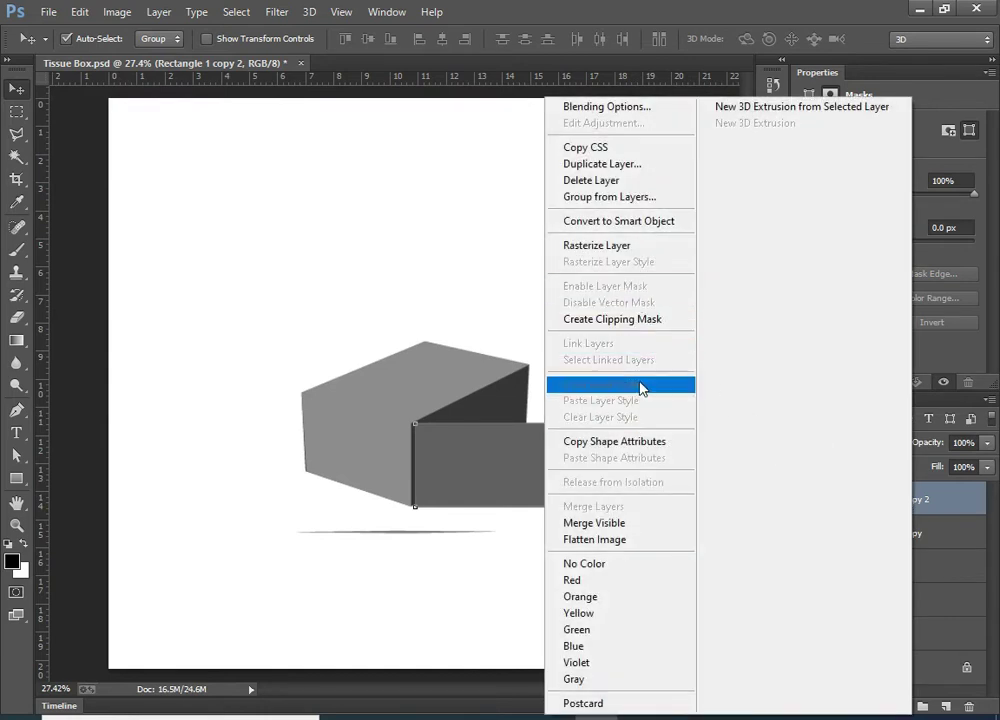
{"action": "left_click", "coordinate": [618, 221]}
Step: Position the dark rectangle flush against the box's front edge with arrow-key nudges
{"action": "key", "text": "ctrl+plus"}
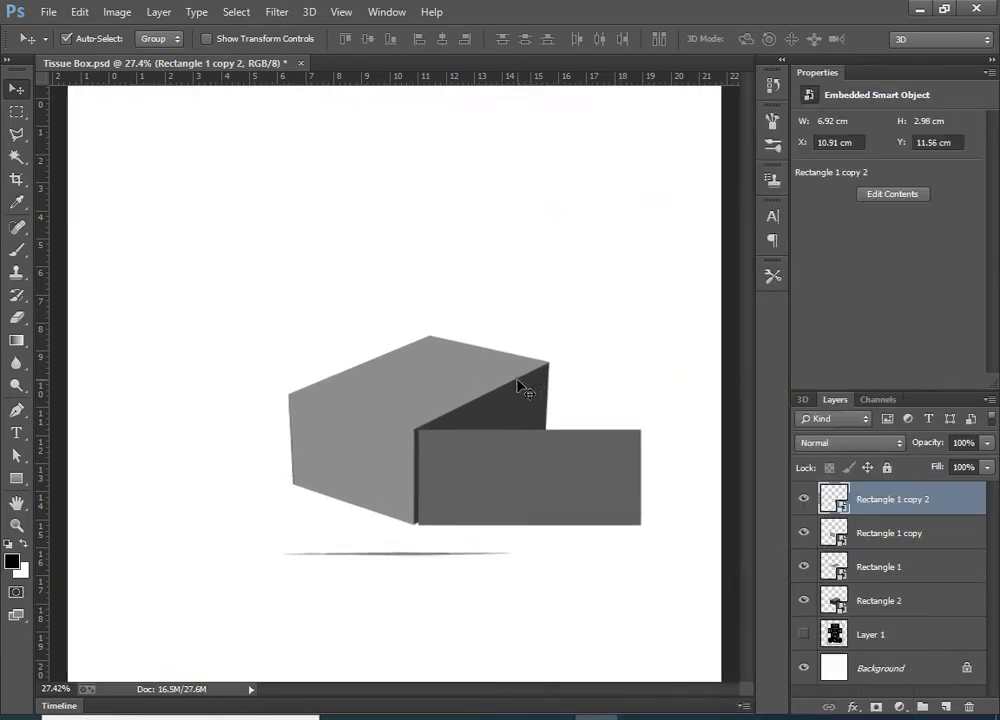
{"action": "key", "text": "ctrl+plus"}
{"action": "key", "text": "ctrl+plus"}
{"action": "left_click_drag", "start_coordinate": [469, 468], "coordinate": [464, 245]}
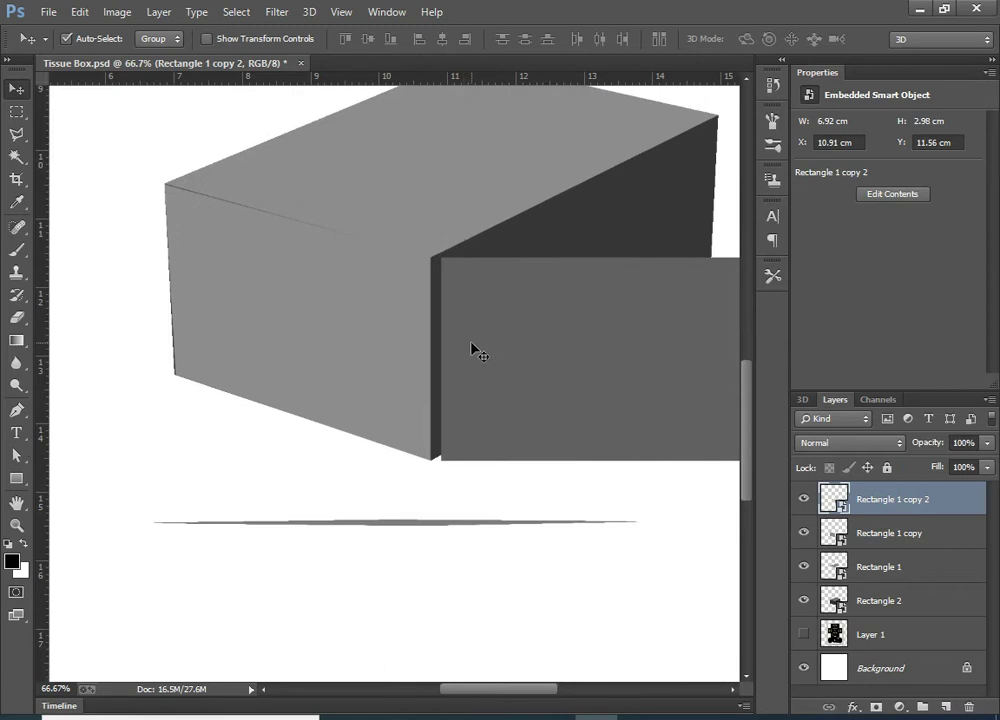
{"action": "key", "text": "ctrl+plus"}
{"action": "key", "text": "ctrl+plus"}
{"action": "key", "text": "ctrl+plus"}
{"action": "left_click_drag", "start_coordinate": [531, 350], "coordinate": [375, 232]}
{"action": "key", "text": "Left"}
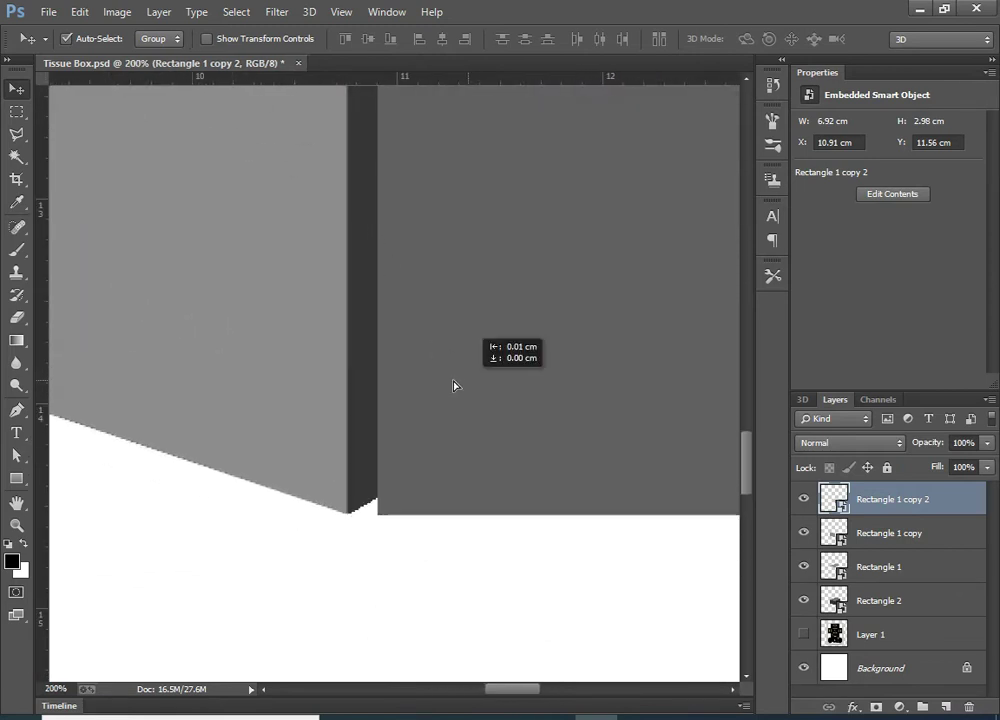
{"action": "key", "text": "Left"}
{"action": "key", "text": "Left"}
{"action": "key", "text": "Left"}
{"action": "key", "text": "Up"}
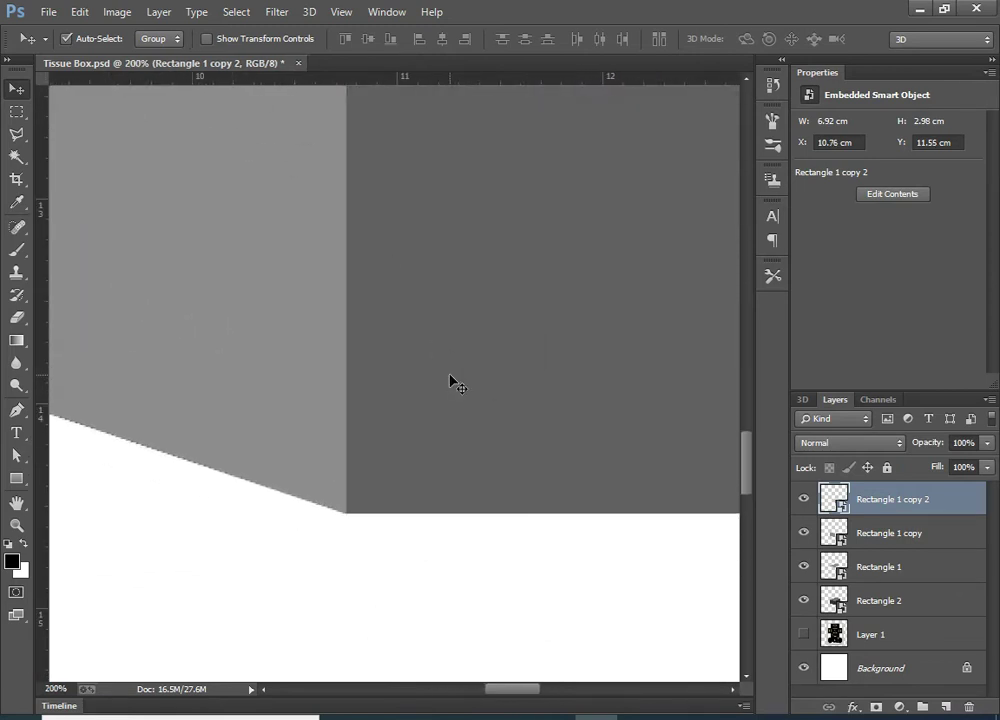
{"action": "key", "text": "ctrl+0"}
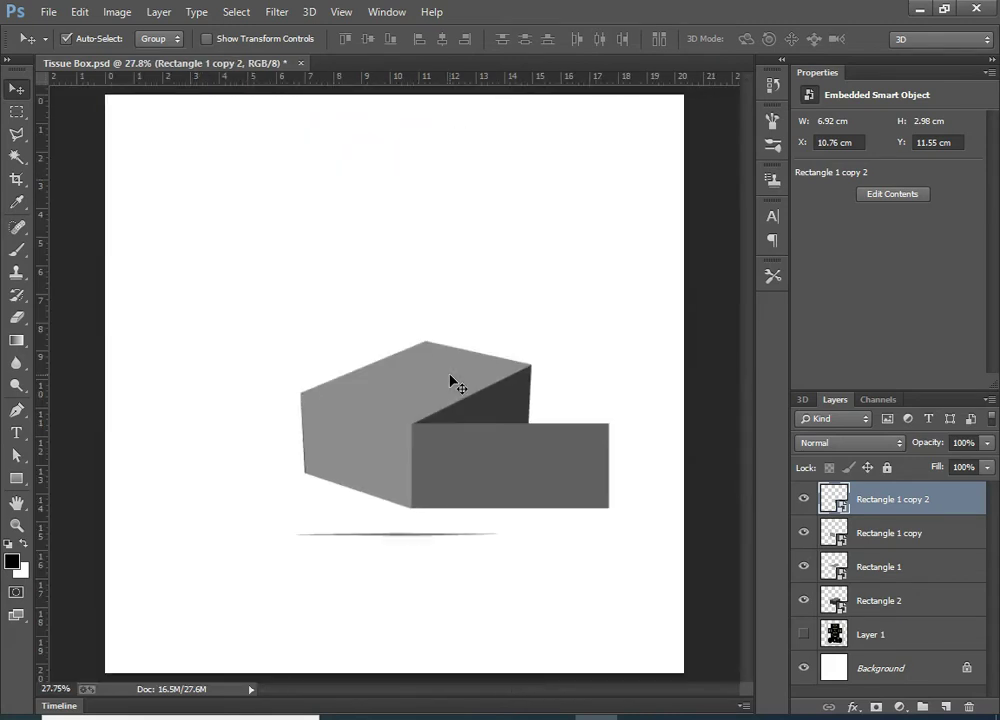
{"action": "key", "text": "ctrl+t"}
Step: Skew the darker rectangle's corners onto the box's right face and apply the transform
{"action": "left_click_drag", "start_coordinate": [610, 470], "coordinate": [530, 402]}
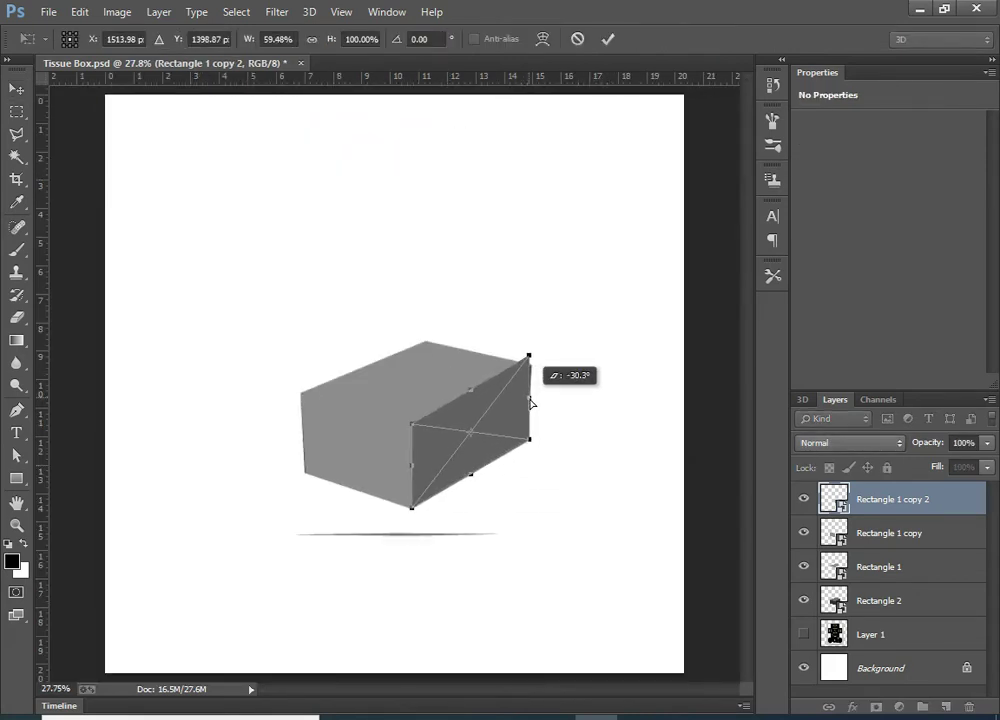
{"action": "scroll", "coordinate": [530, 402], "scroll_direction": "up", "scroll_amount": 5}
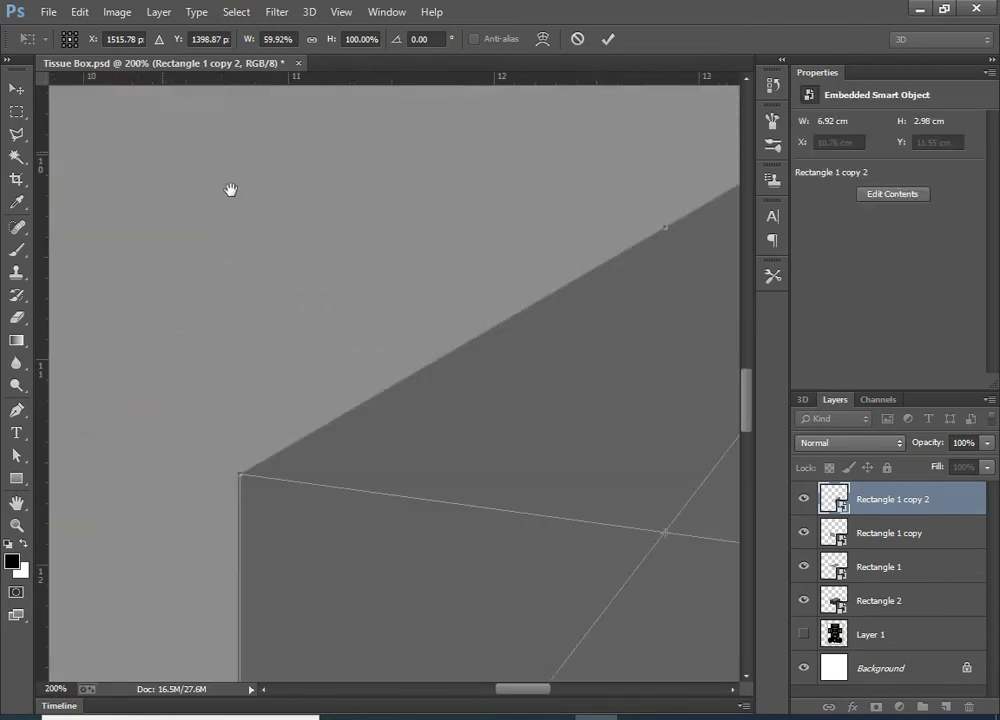
{"action": "scroll", "coordinate": [319, 325], "scroll_direction": "right", "scroll_amount": 3}
{"action": "scroll", "coordinate": [370, 303], "scroll_direction": "right", "scroll_amount": 3}
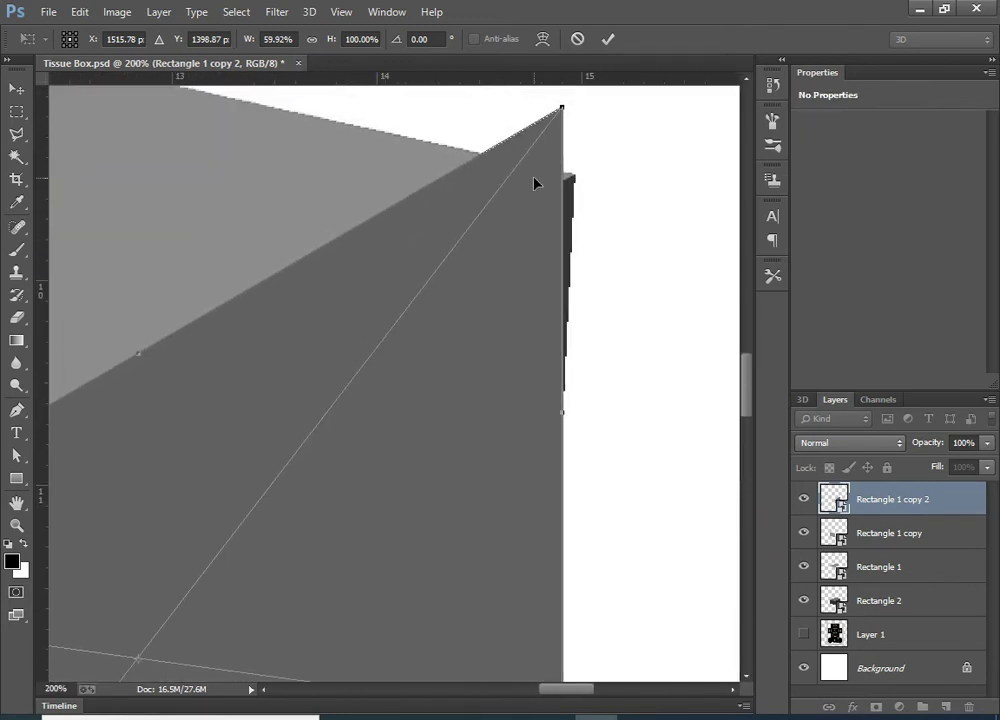
{"action": "left_click_drag", "start_coordinate": [562, 110], "coordinate": [577, 178]}
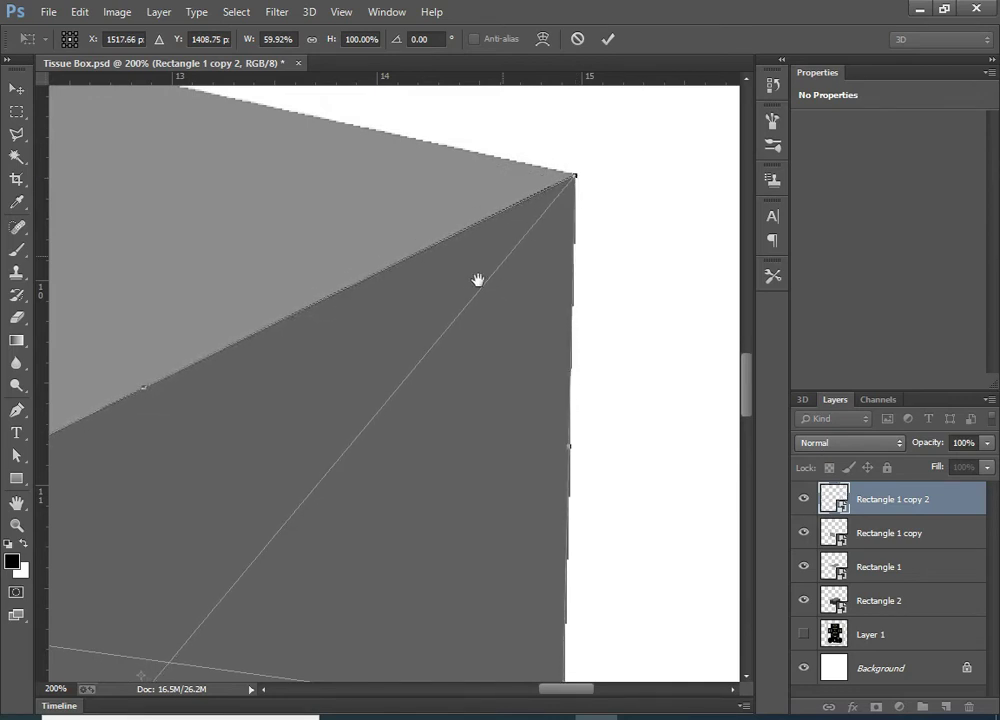
{"action": "scroll", "coordinate": [476, 279], "scroll_direction": "down", "scroll_amount": 2}
{"action": "scroll", "coordinate": [411, 319], "scroll_direction": "left", "scroll_amount": 4}
{"action": "left_click_drag", "start_coordinate": [314, 341], "coordinate": [414, 293]}
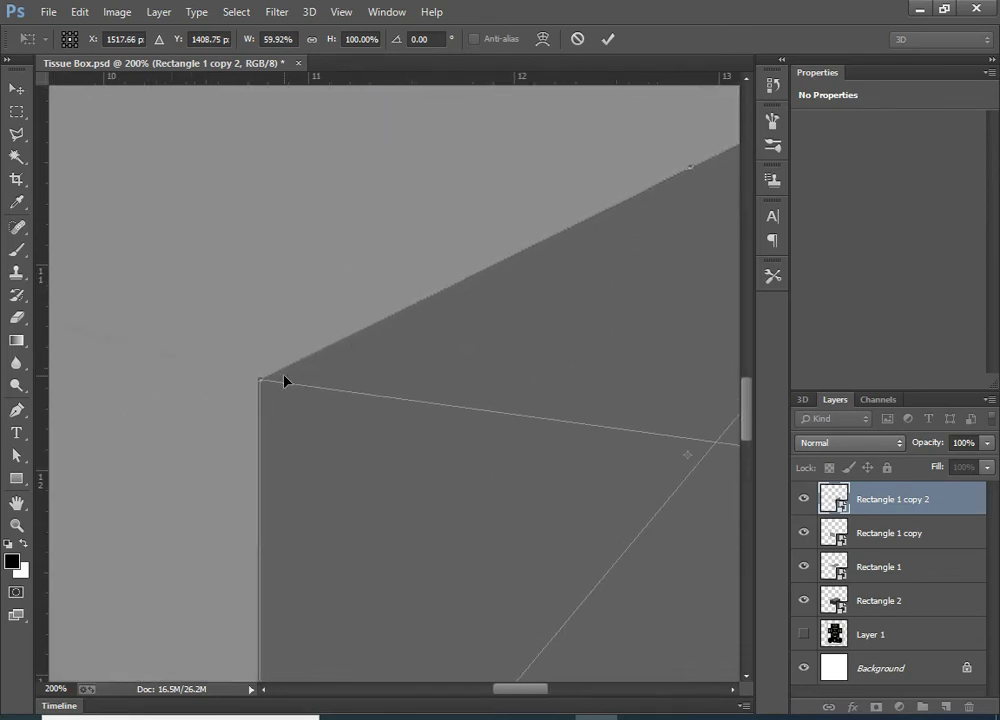
{"action": "left_click_drag", "start_coordinate": [262, 384], "coordinate": [262, 385]}
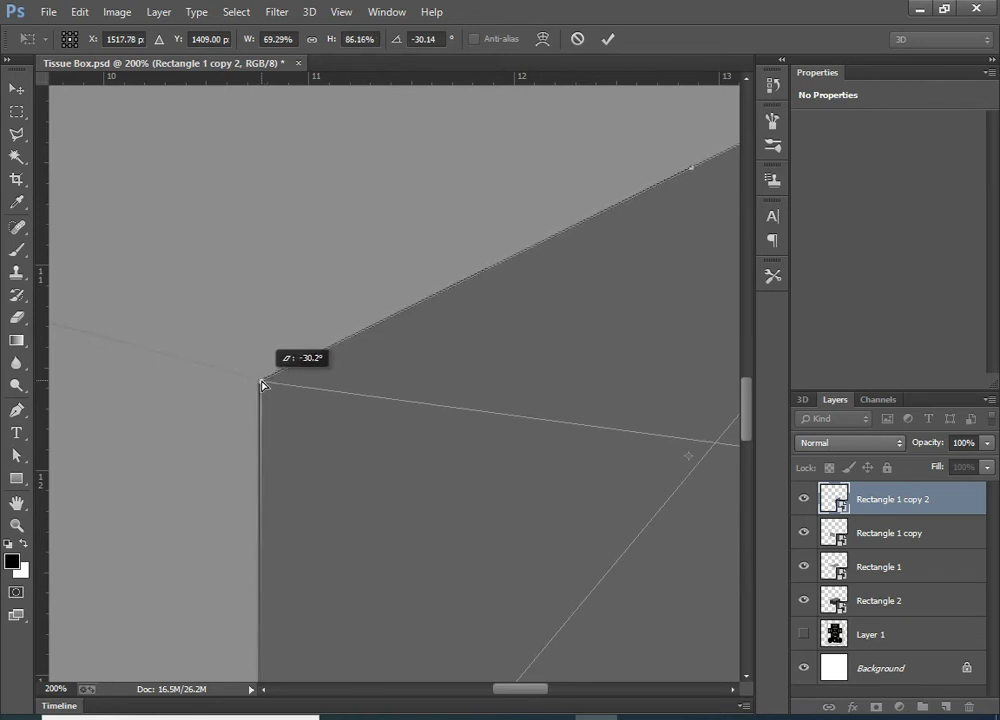
{"action": "key", "text": "Return"}
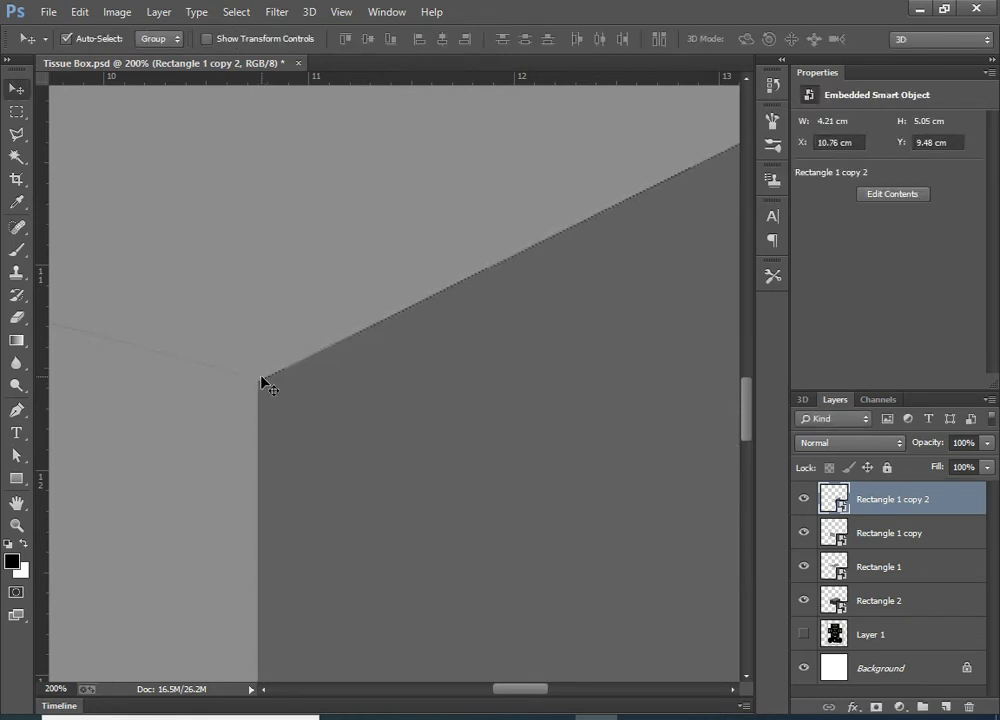
Step: Rasterize the Rectangle 1 copy layer
{"action": "key", "text": "ctrl+minus"}
{"action": "key", "text": "ctrl+minus"}
{"action": "key", "text": "ctrl+minus"}
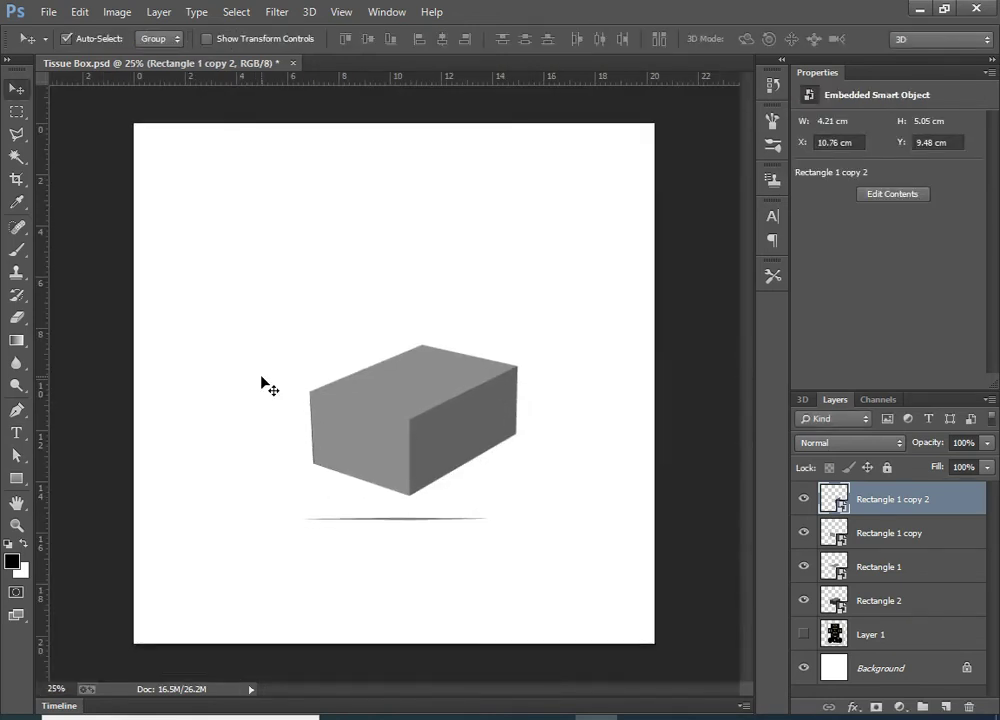
{"action": "key", "text": "ctrl+plus"}
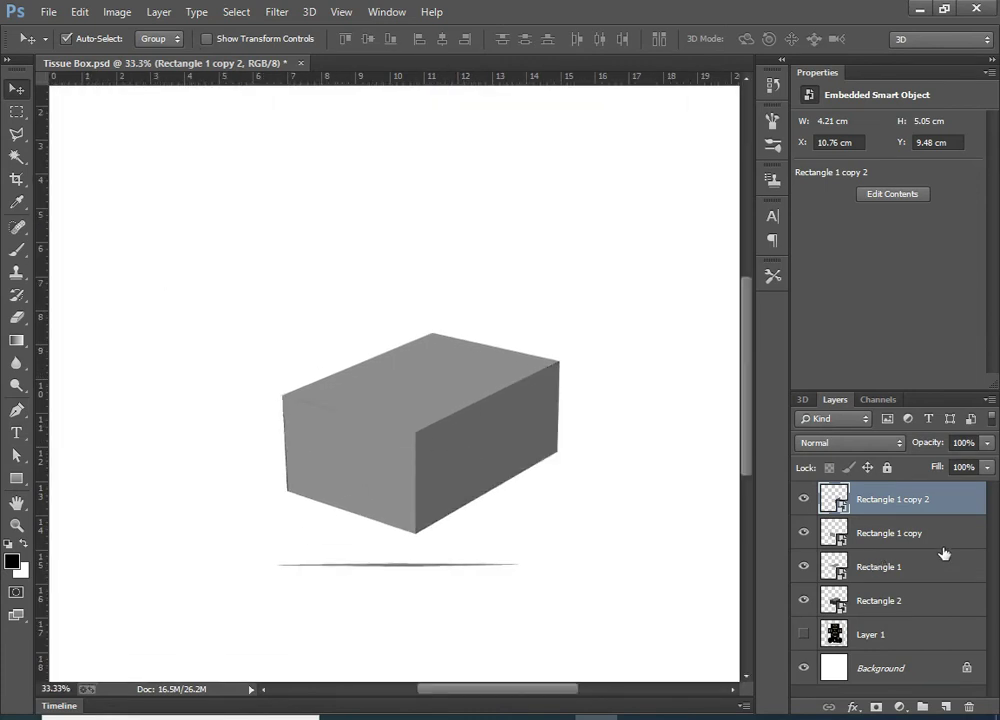
{"action": "right_click", "coordinate": [946, 545]}
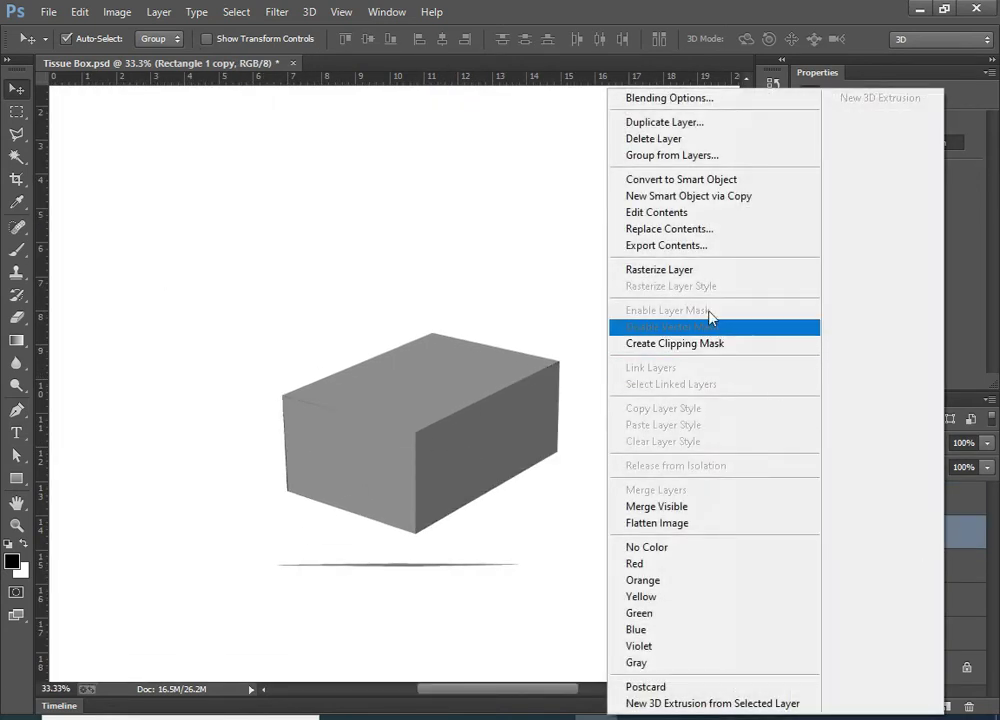
{"action": "left_click", "coordinate": [704, 270]}
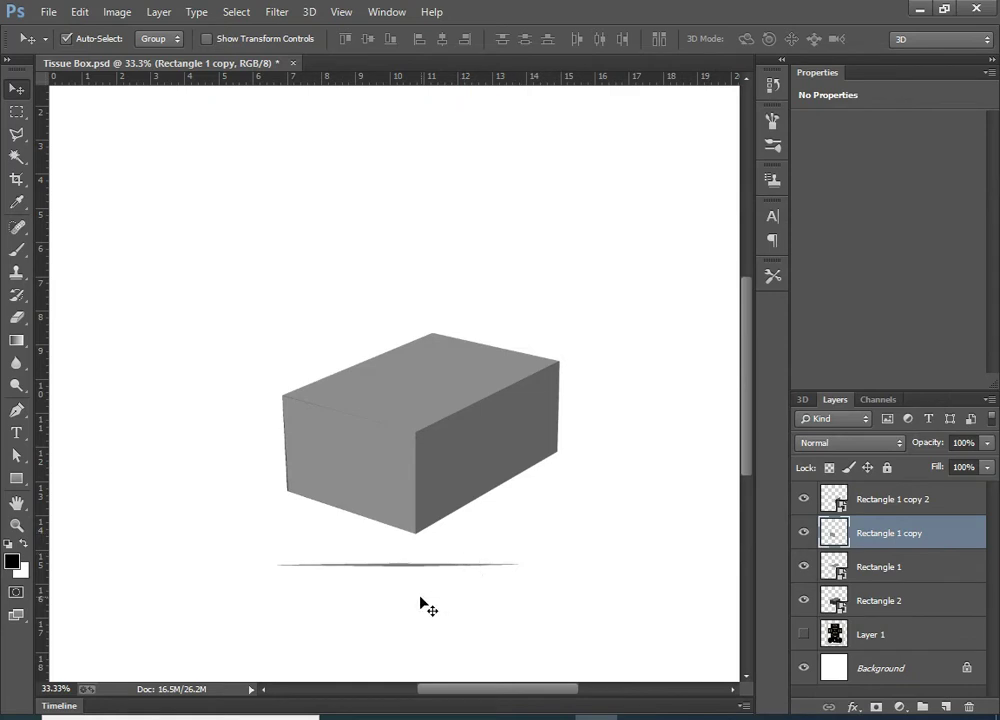
Step: Marquee-select around the shadow line, drop the selection, and toggle Rectangle 1 copy's visibility
{"action": "key", "text": "m"}
{"action": "left_click_drag", "start_coordinate": [560, 600], "coordinate": [212, 553]}
{"action": "left_click", "coordinate": [214, 561]}
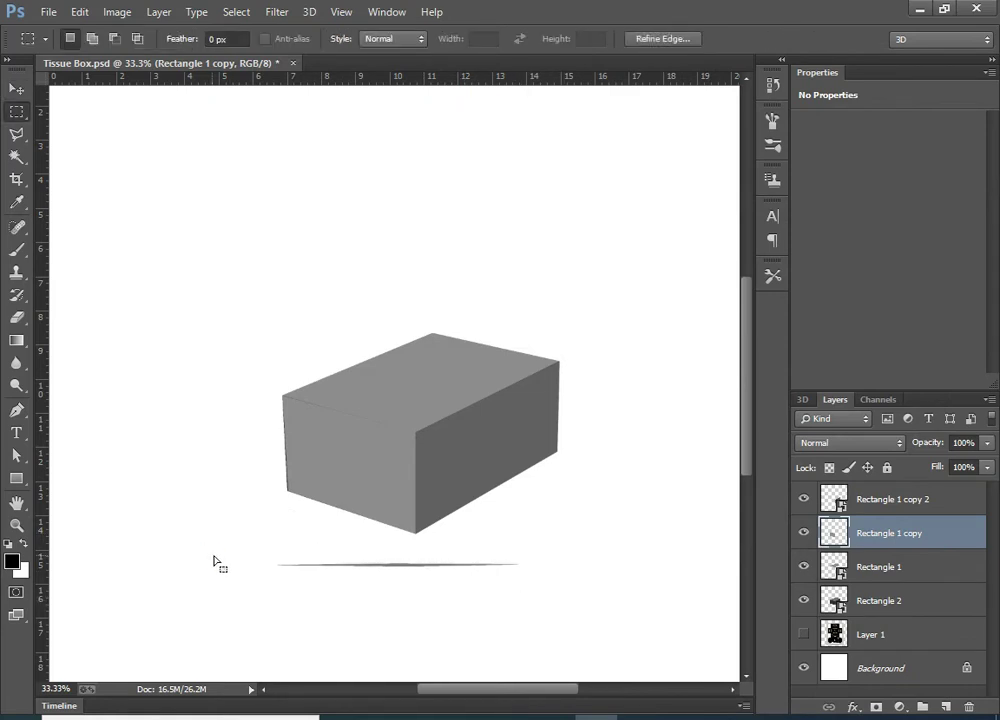
{"action": "left_click", "coordinate": [803, 532]}
{"action": "left_click", "coordinate": [803, 532]}
Step: Activate the right face layer, check the Rectangle 2 shadow's visibility, and select Rectangle 2
{"action": "key", "text": "alt+bracketright"}
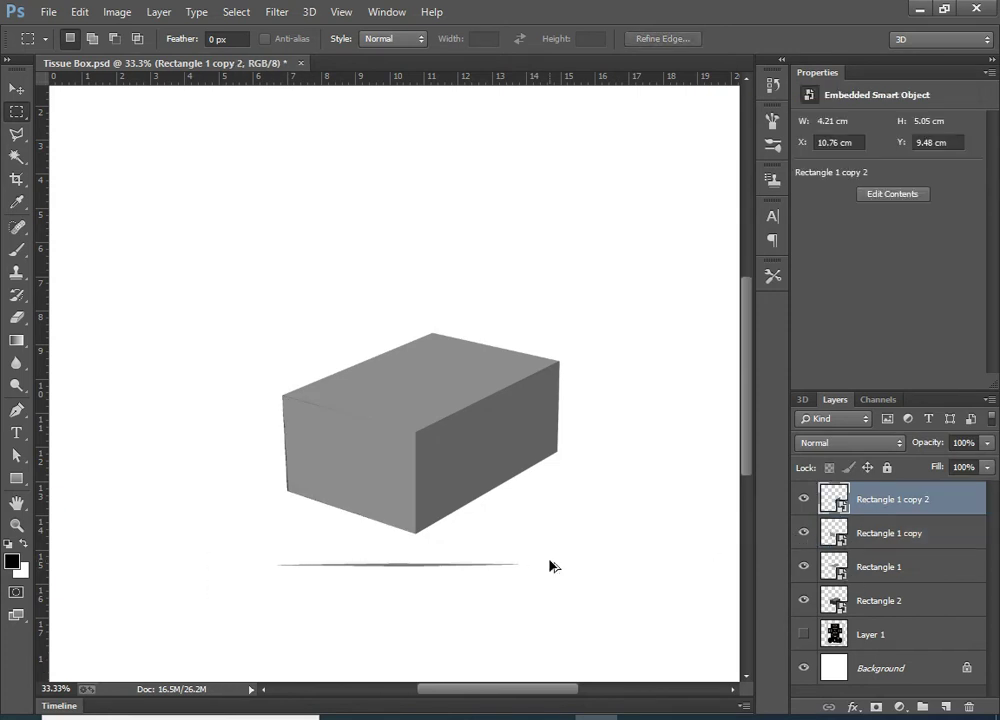
{"action": "key", "text": "v"}
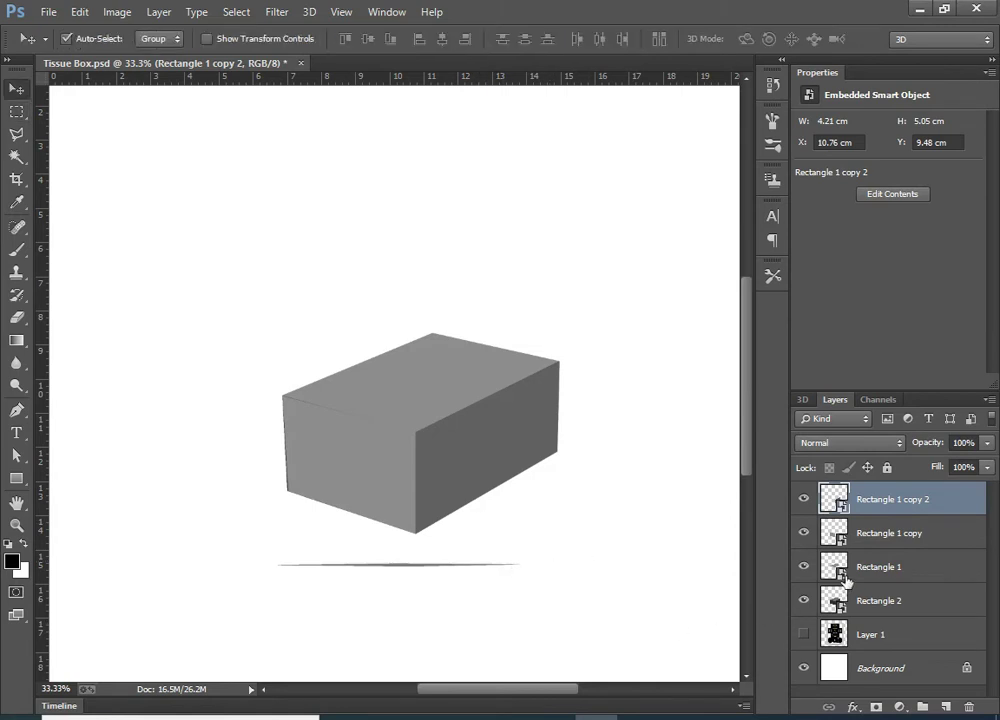
{"action": "left_click", "coordinate": [803, 601]}
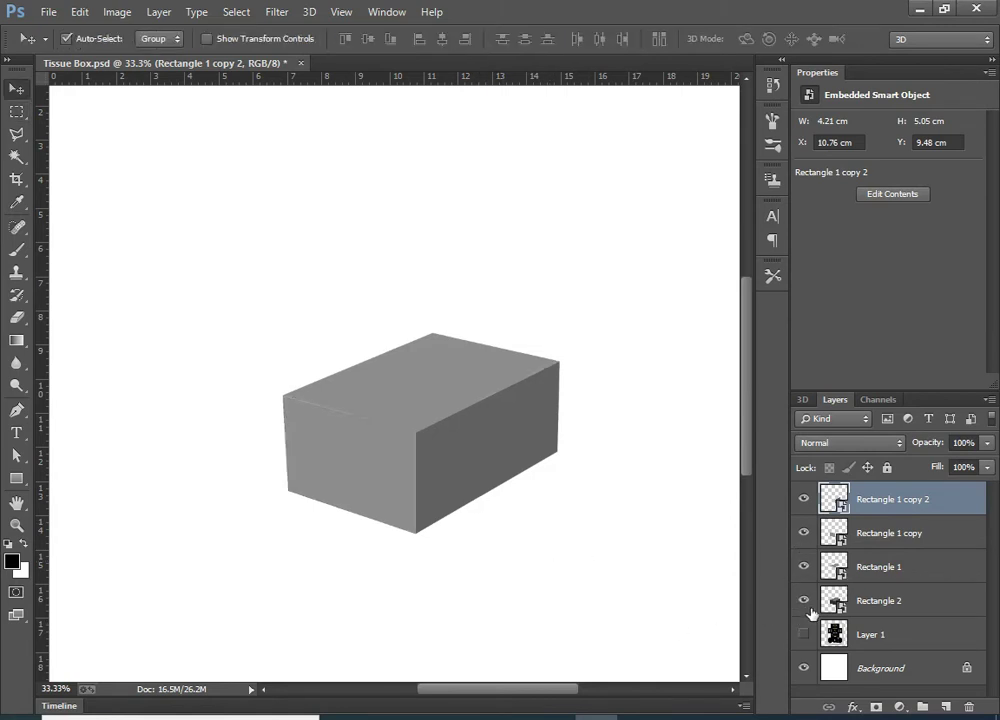
{"action": "left_click", "coordinate": [802, 601]}
{"action": "left_click", "coordinate": [802, 601]}
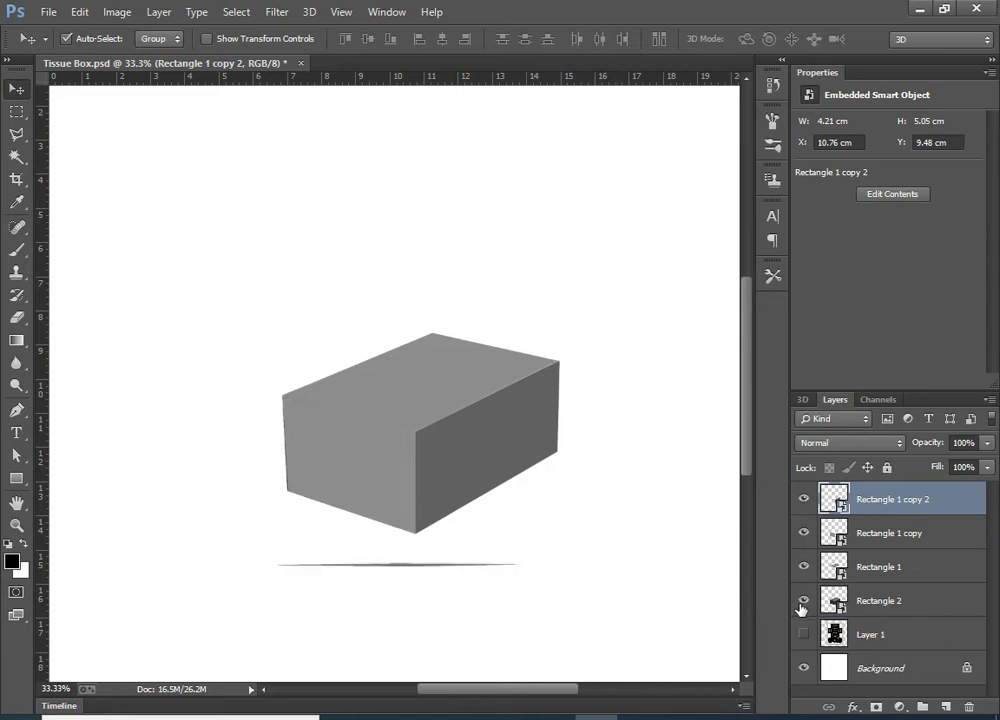
{"action": "left_click", "coordinate": [908, 605]}
Step: Rasterize Rectangle 2 and delete its shadow line inside a marquee selection
{"action": "right_click", "coordinate": [908, 605]}
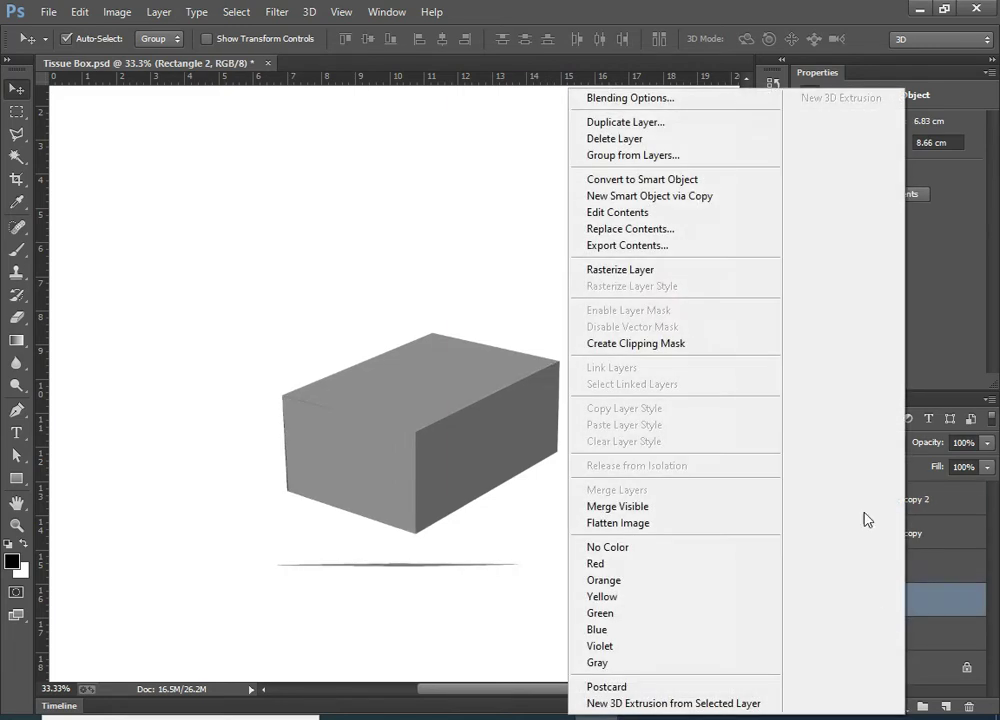
{"action": "left_click", "coordinate": [670, 270]}
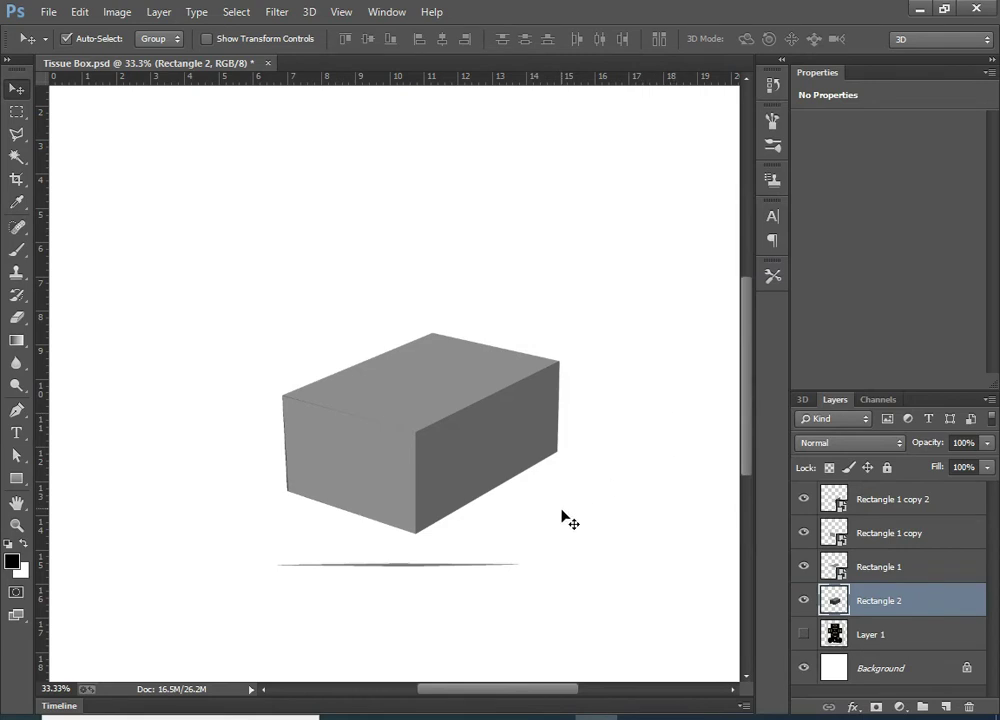
{"action": "key", "text": "m"}
{"action": "left_click_drag", "start_coordinate": [631, 608], "coordinate": [200, 552]}
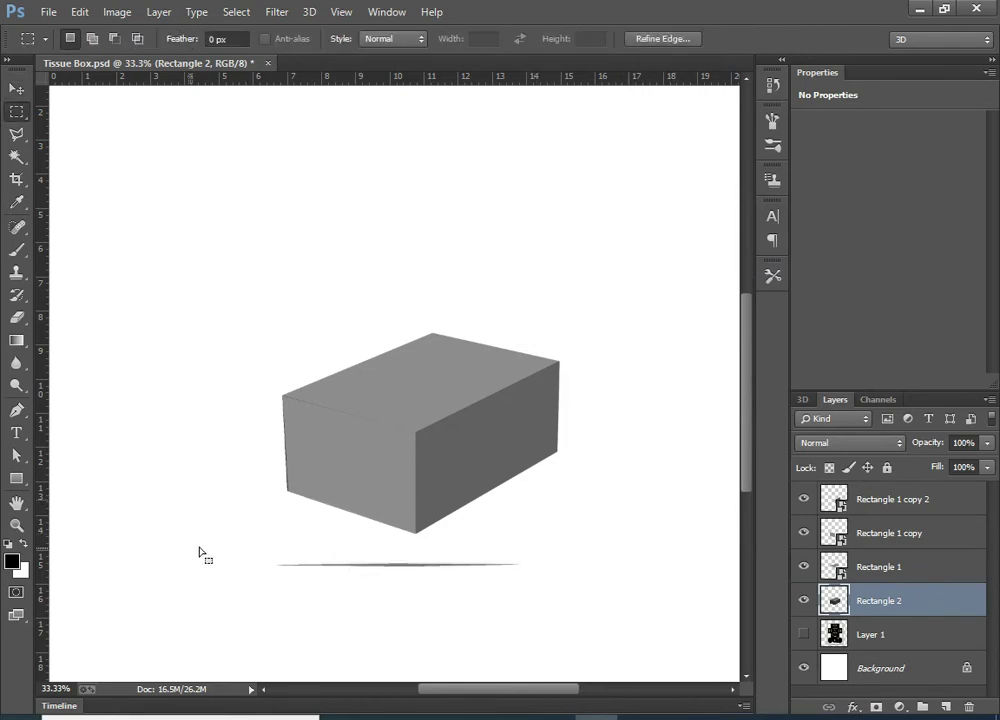
{"action": "scroll", "coordinate": [419, 531], "scroll_direction": "down", "scroll_amount": 2}
{"action": "key", "text": "Delete"}
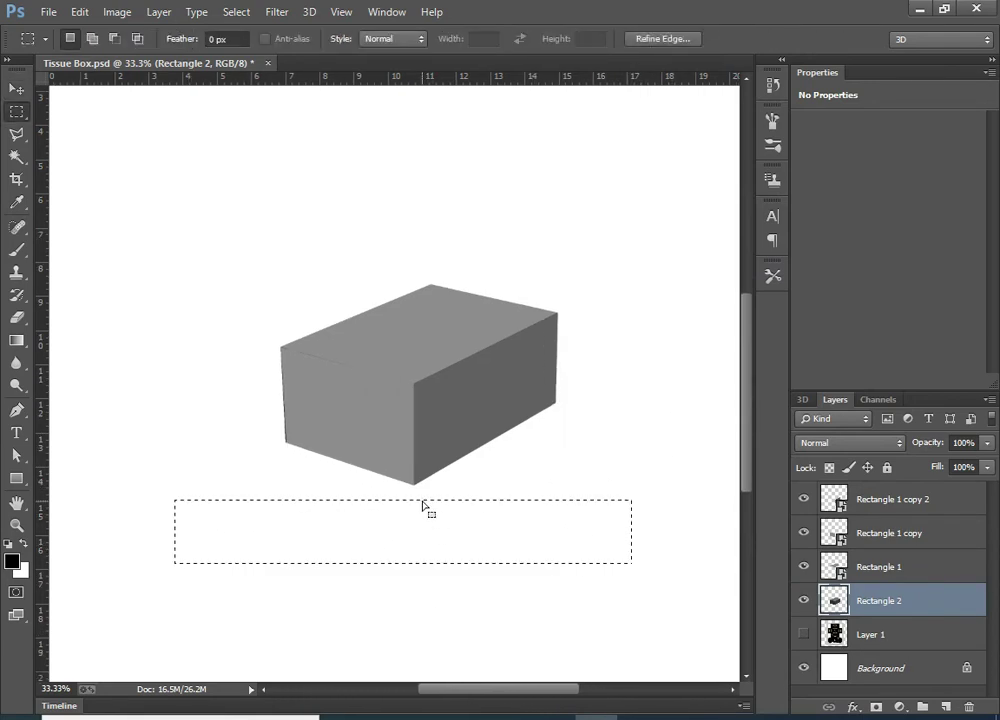
Step: Deselect and save Tissue Box.psd
{"action": "key", "text": "ctrl+d"}
{"action": "key", "text": "ctrl+minus"}
{"action": "key", "text": "ctrl+s"}
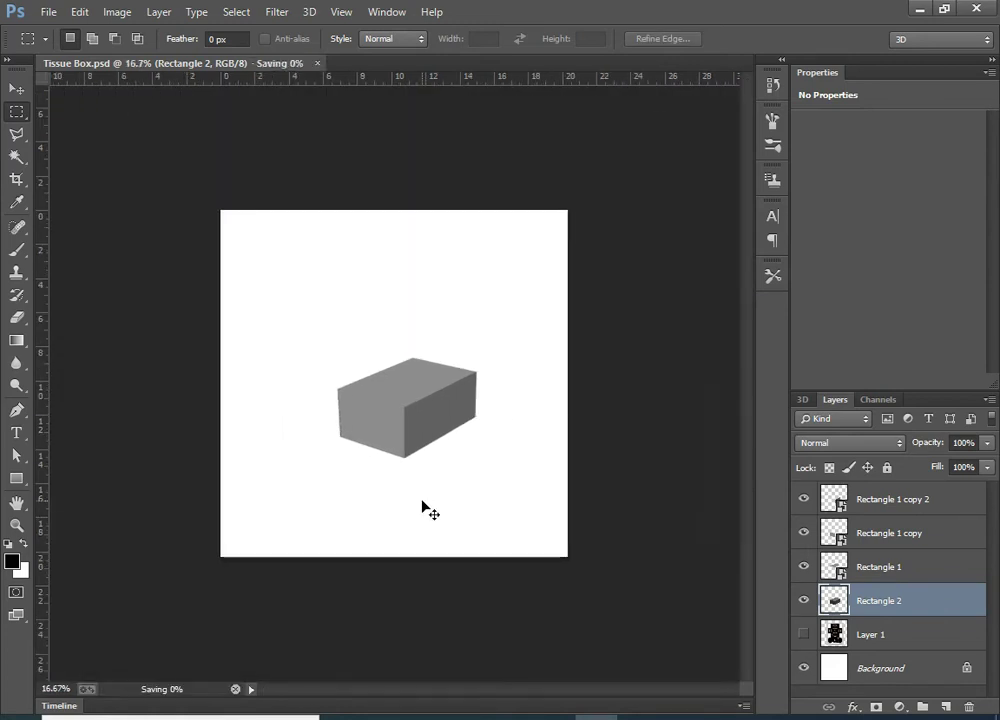
{"action": "scroll", "coordinate": [391, 444], "scroll_direction": "up", "scroll_amount": 1}
{"action": "scroll", "coordinate": [391, 448], "scroll_direction": "up", "scroll_amount": 2}
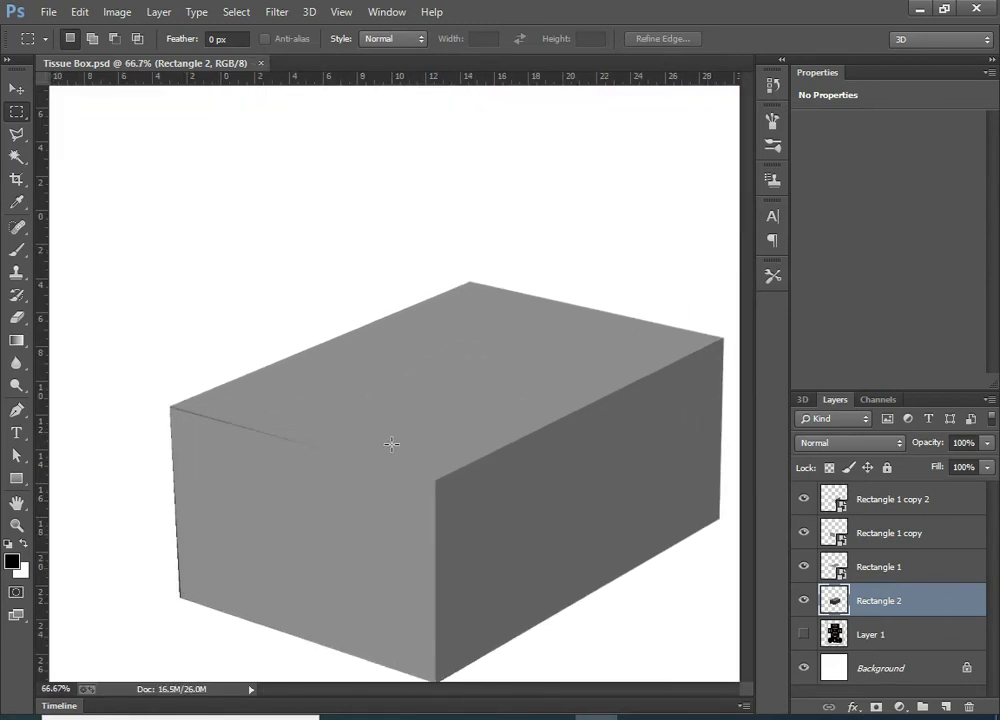
{"action": "scroll", "coordinate": [510, 280], "scroll_direction": "up", "scroll_amount": 1}
Step: Skew the left face's lower-left corner into alignment with the neighbouring faces
{"action": "key", "text": "v"}
{"action": "left_click", "coordinate": [370, 368]}
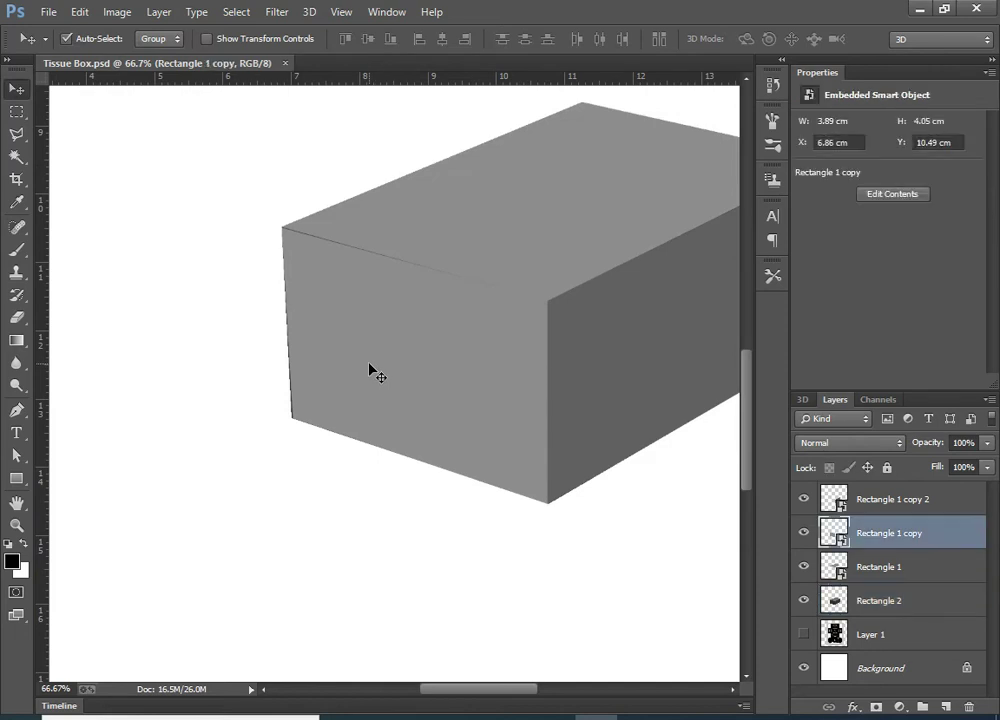
{"action": "scroll", "coordinate": [370, 368], "scroll_direction": "up", "scroll_amount": 2}
{"action": "key", "text": "ctrl+t"}
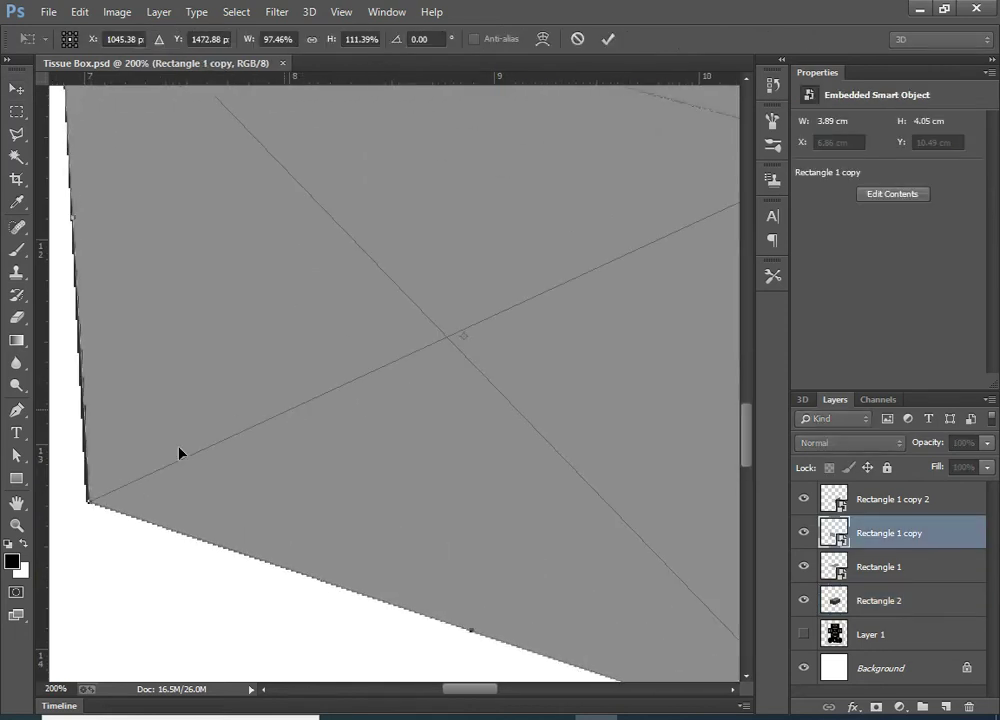
{"action": "scroll", "coordinate": [101, 494], "scroll_direction": "up", "scroll_amount": 1}
{"action": "left_click_drag", "start_coordinate": [101, 494], "coordinate": [396, 386]}
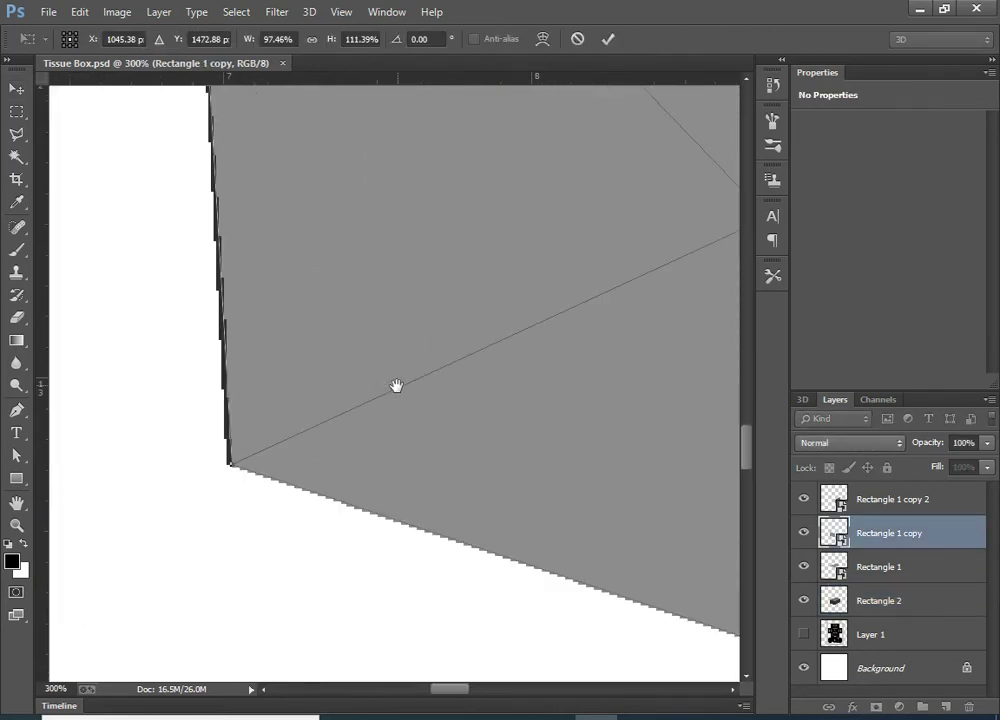
{"action": "left_click_drag", "start_coordinate": [228, 466], "coordinate": [227, 467]}
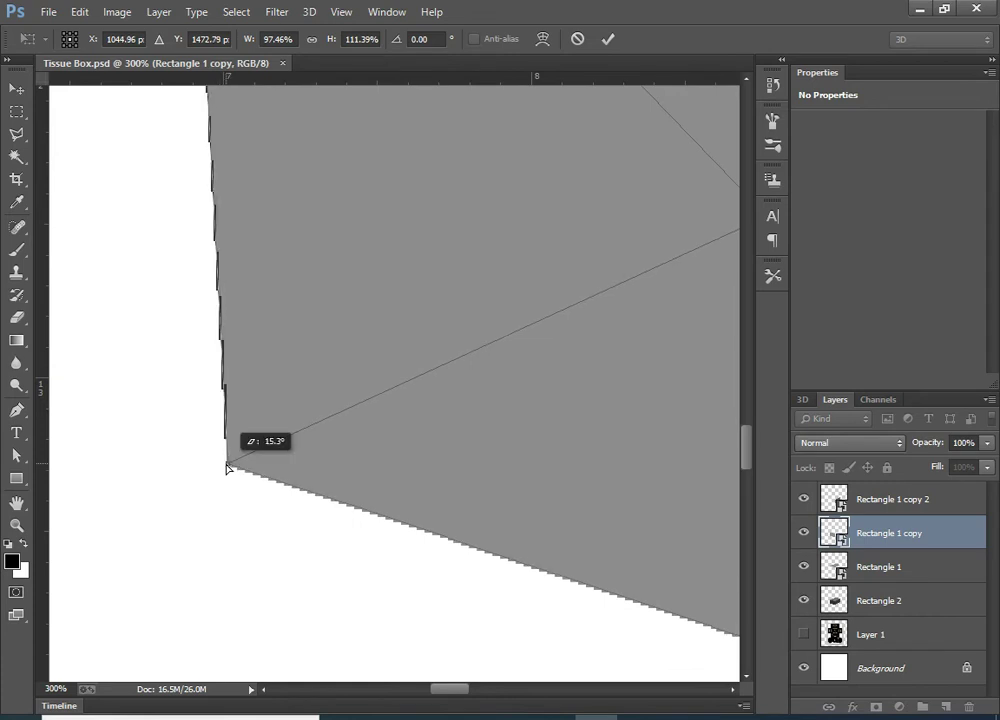
{"action": "key", "text": "Return"}
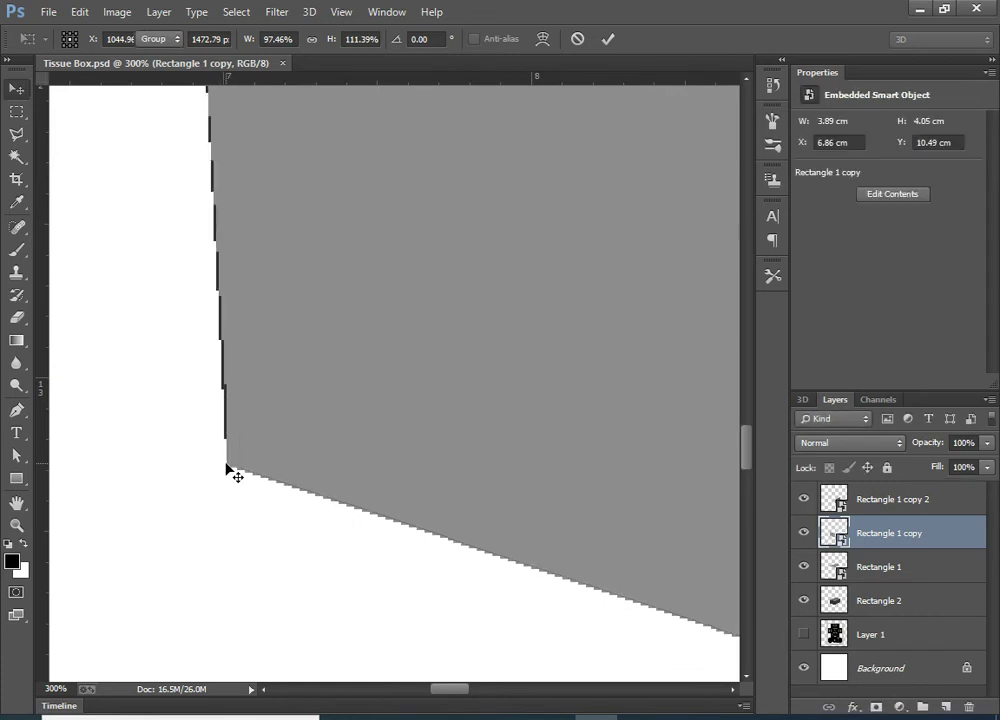
{"action": "key", "text": "ctrl+0"}
Step: Skew the left face's upper-left corner onto the top edge and save
{"action": "scroll", "coordinate": [326, 424], "scroll_direction": "up", "scroll_amount": 1}
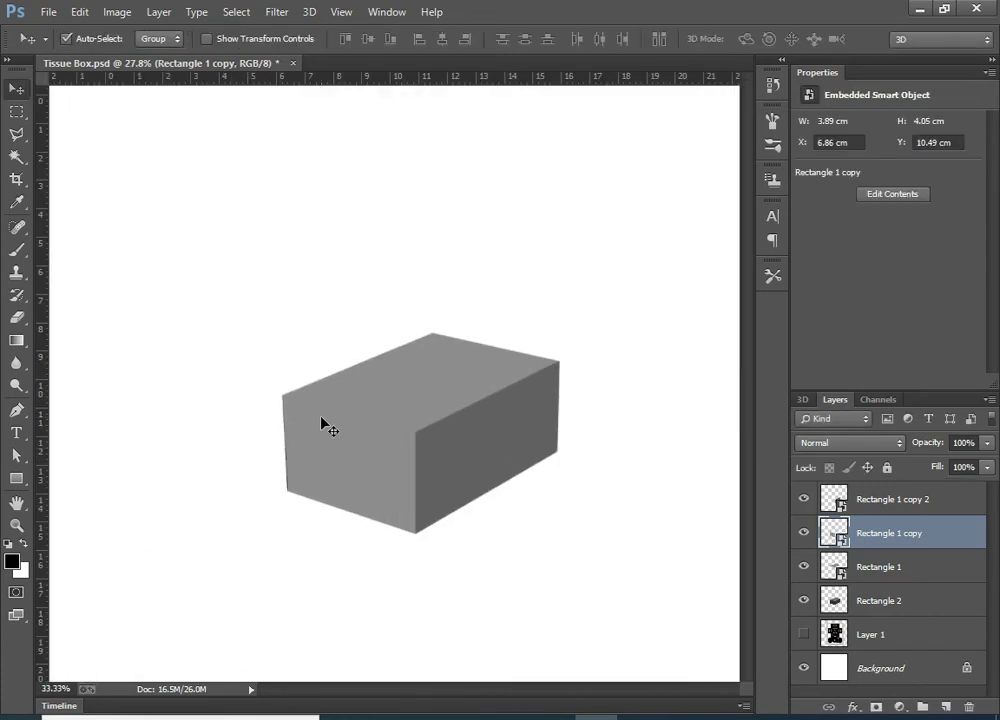
{"action": "scroll", "coordinate": [326, 424], "scroll_direction": "up", "scroll_amount": 1}
{"action": "scroll", "coordinate": [326, 424], "scroll_direction": "up", "scroll_amount": 2}
{"action": "left_click_drag", "start_coordinate": [300, 422], "coordinate": [495, 370]}
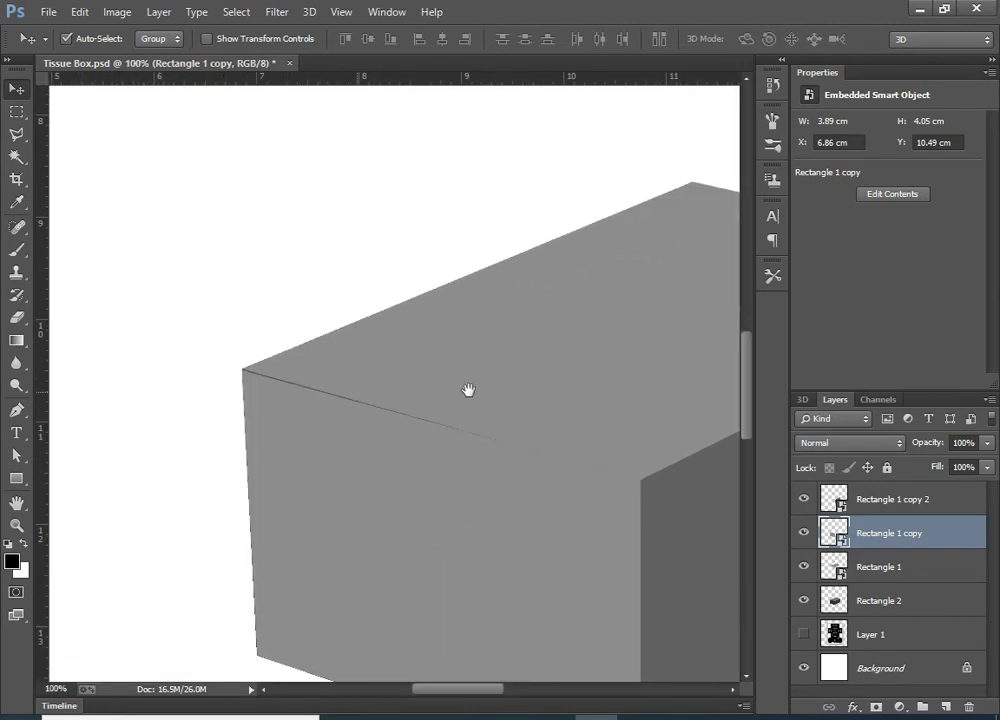
{"action": "left_click_drag", "start_coordinate": [160, 408], "coordinate": [455, 392]}
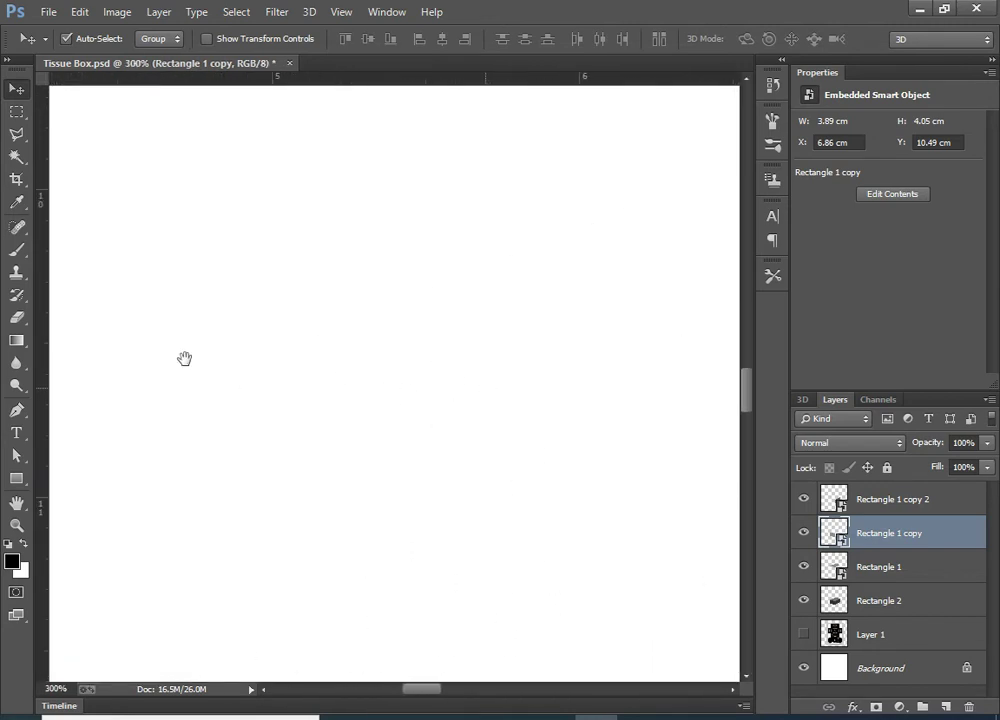
{"action": "scroll", "coordinate": [345, 384], "scroll_direction": "up", "scroll_amount": 2}
{"action": "key", "text": "ctrl+t"}
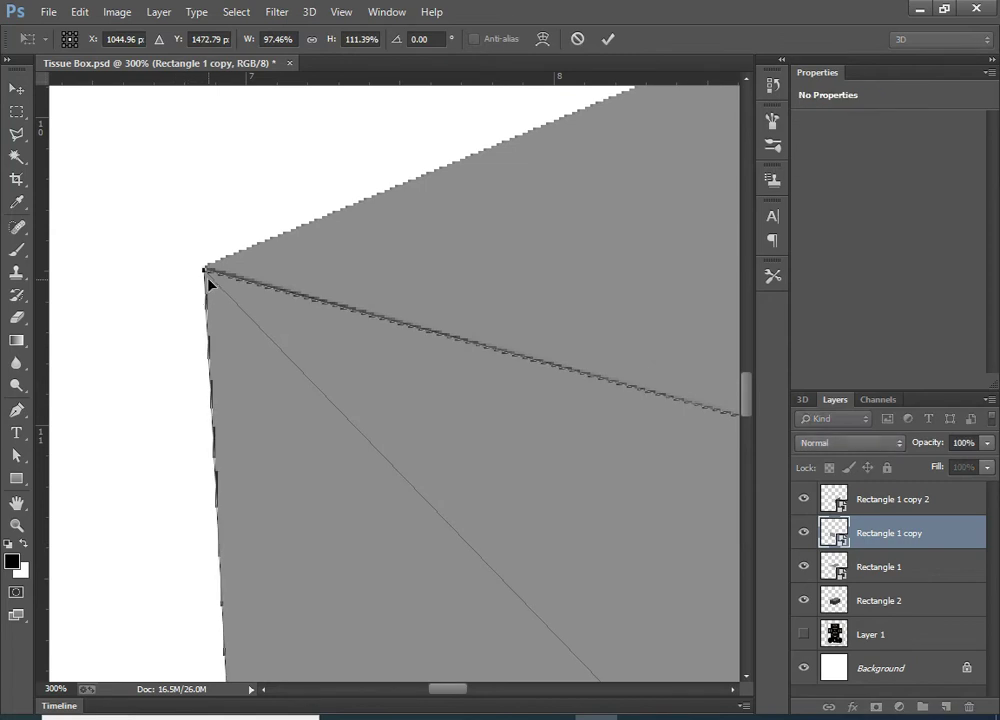
{"action": "left_click_drag", "start_coordinate": [205, 268], "coordinate": [206, 269]}
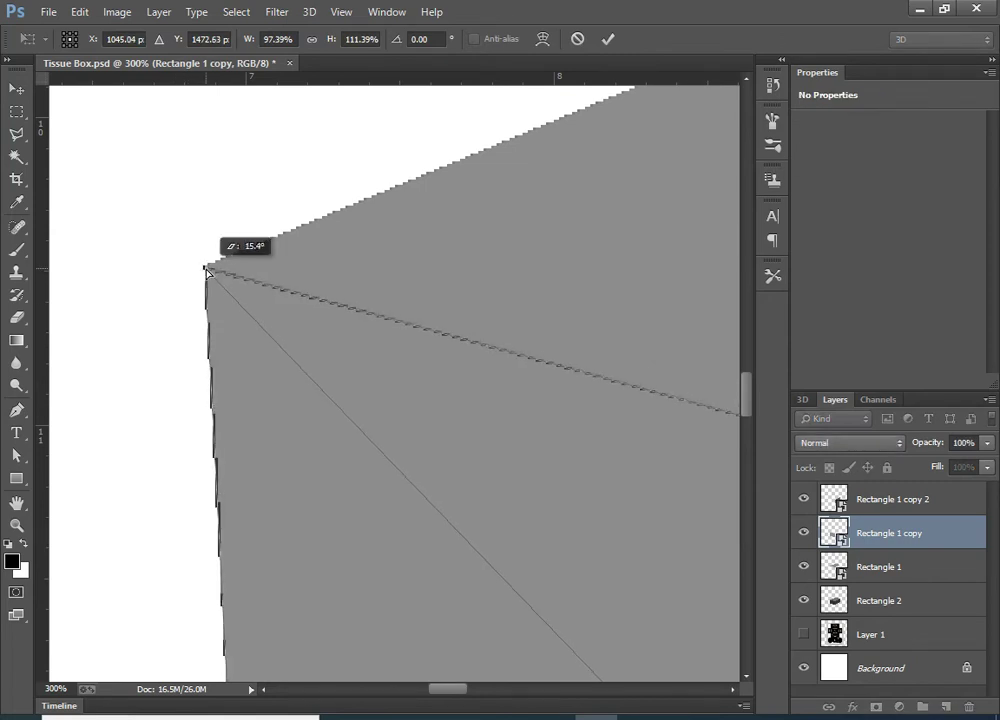
{"action": "key", "text": "Return"}
{"action": "key", "text": "ctrl+0"}
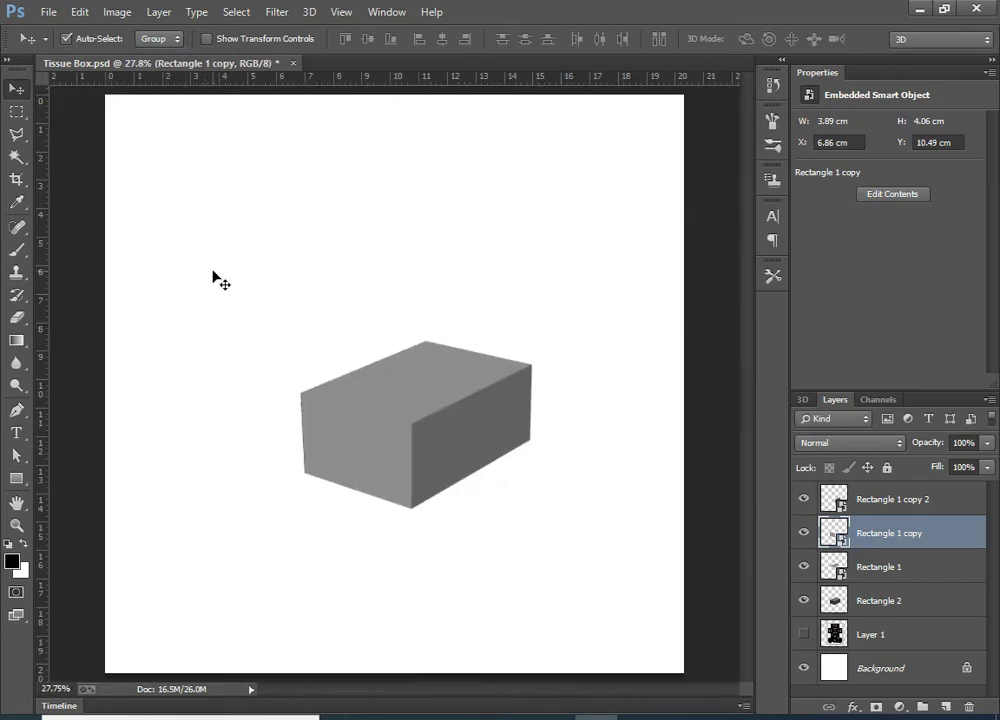
{"action": "key", "text": "ctrl+s"}
Step: Show the GM Tissue dieline Layer 1, move it to the top of the stack, and shift it up-left
{"action": "left_click", "coordinate": [804, 636]}
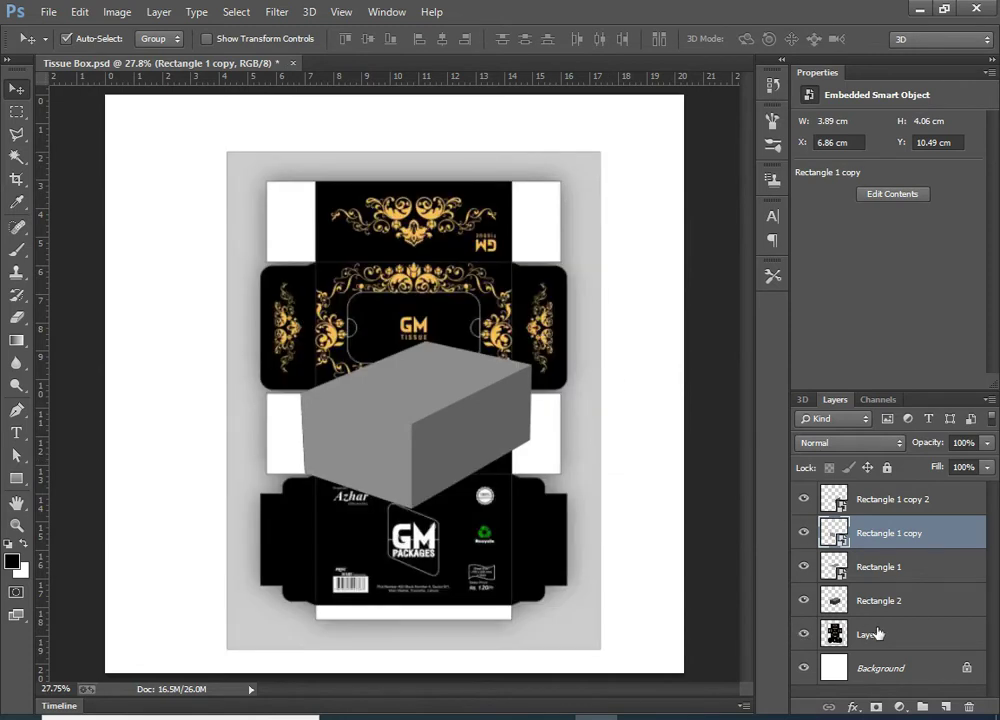
{"action": "left_click_drag", "start_coordinate": [878, 633], "coordinate": [881, 487]}
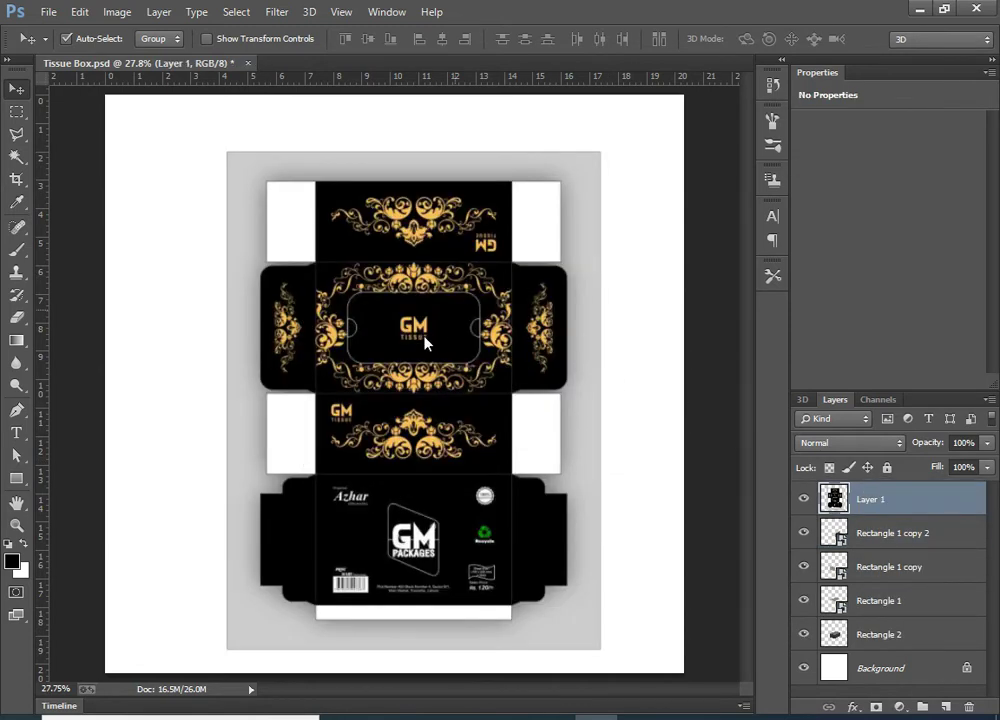
{"action": "mouse_move", "coordinate": [425, 342]}
{"action": "left_mouse_down"}
{"action": "mouse_move", "coordinate": [280, 290]}
{"action": "mouse_move", "coordinate": [475, 466]}
{"action": "mouse_move", "coordinate": [507, 466]}
{"action": "mouse_move", "coordinate": [565, 430]}
{"action": "left_mouse_up"}
{"action": "key", "text": "ctrl+plus"}
{"action": "key", "text": "ctrl+plus"}
{"action": "key", "text": "ctrl+plus"}
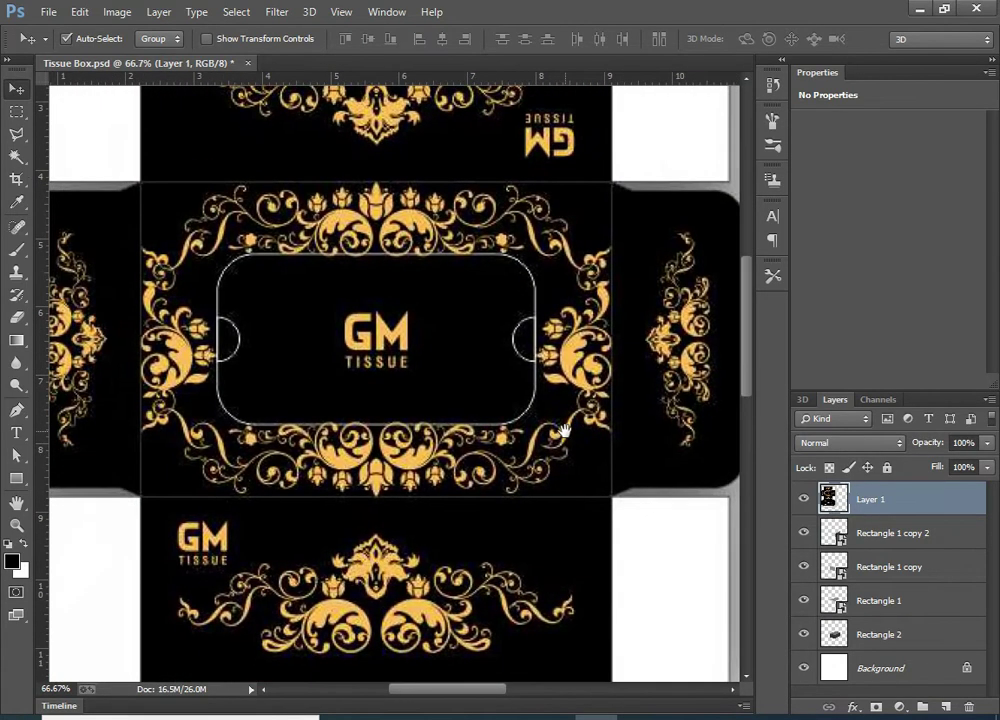
Step: Test deleting a marquee selection of the top panel, then undo it
{"action": "key", "text": "m"}
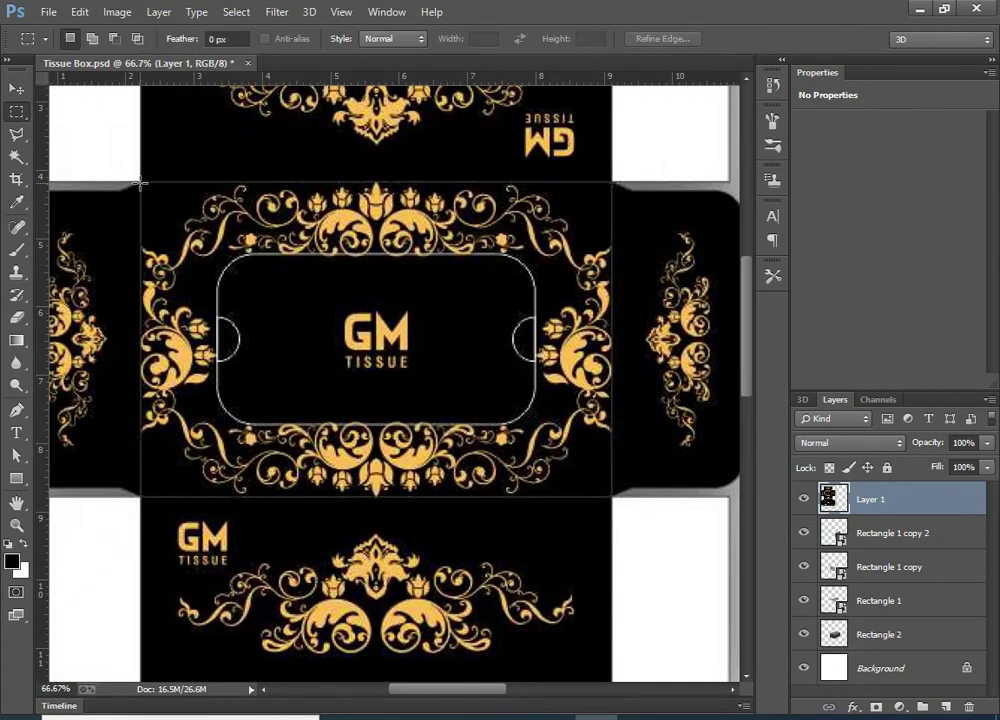
{"action": "left_click_drag", "start_coordinate": [141, 183], "coordinate": [605, 494]}
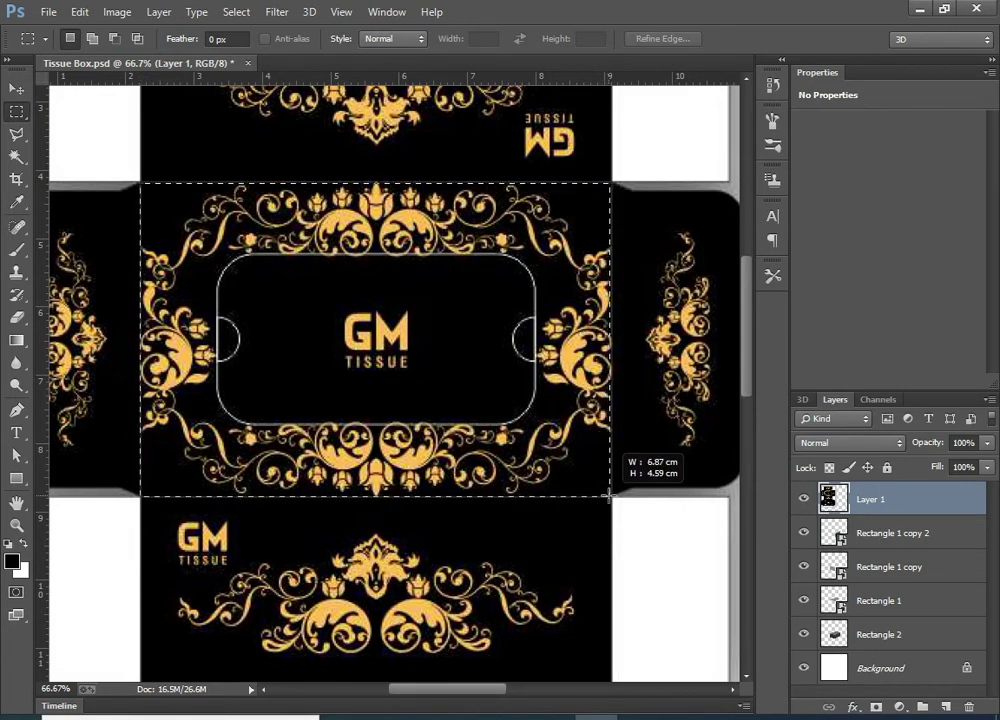
{"action": "left_click_drag", "start_coordinate": [605, 494], "coordinate": [609, 496]}
{"action": "key", "text": "Delete"}
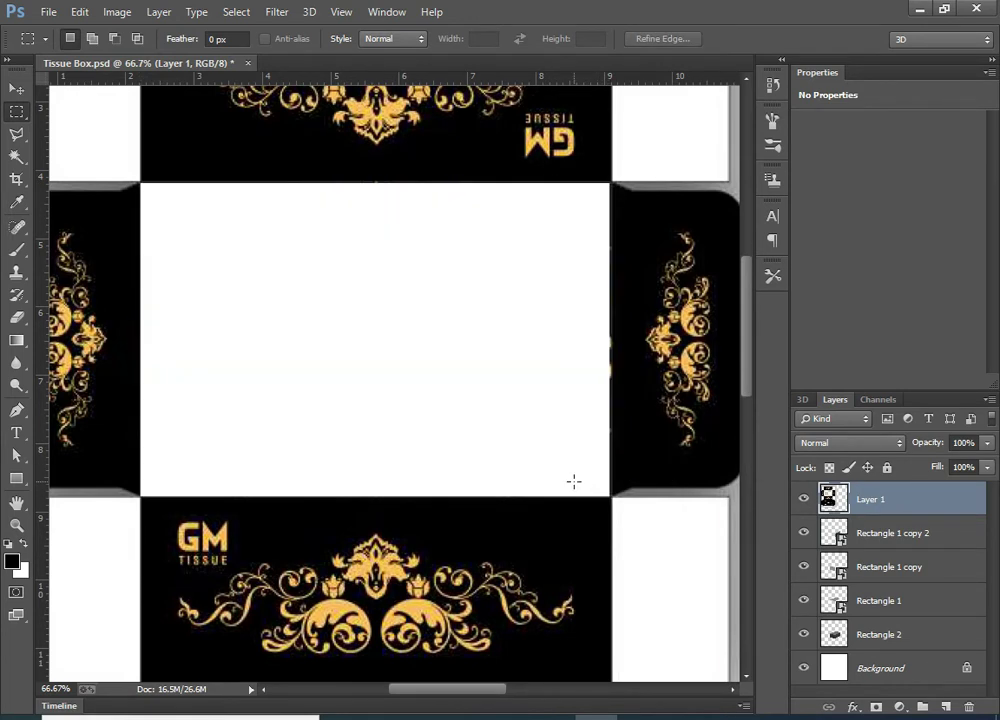
{"action": "key", "text": "ctrl+z"}
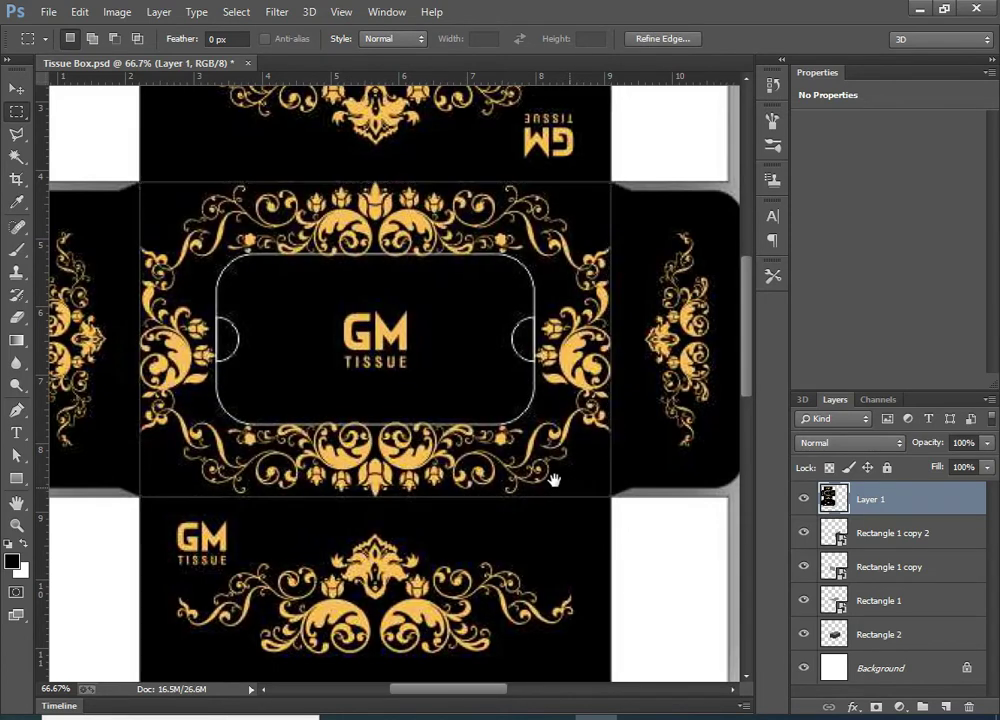
Step: Hide the dieline layer and fit the canvas in view
{"action": "left_click_drag", "start_coordinate": [560, 480], "coordinate": [369, 260]}
{"action": "key", "text": "v"}
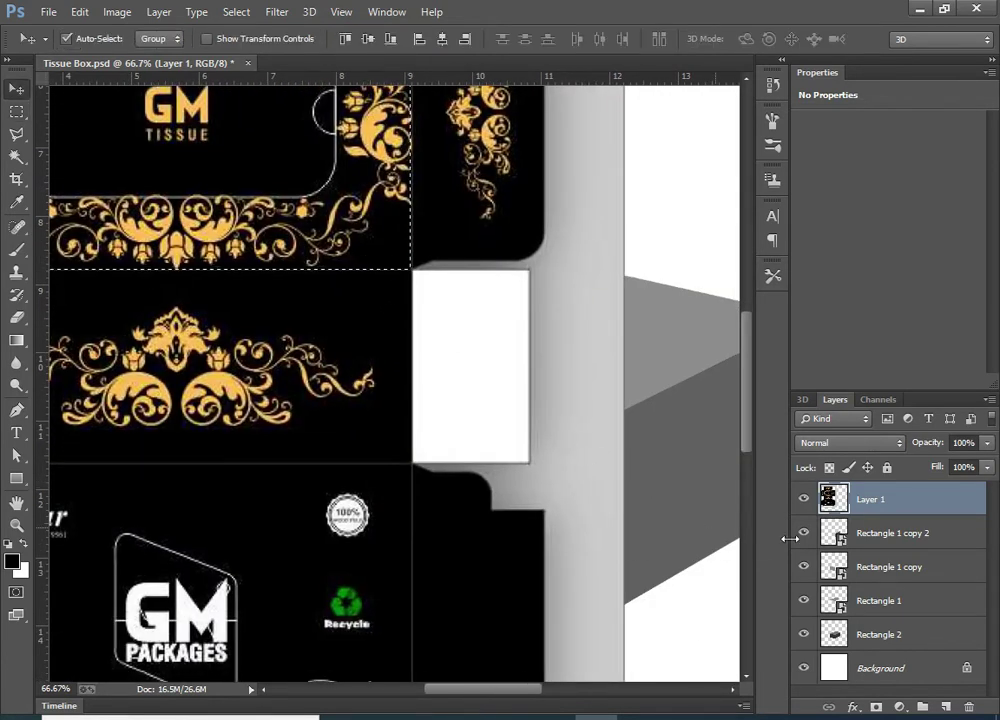
{"action": "left_click", "coordinate": [804, 499]}
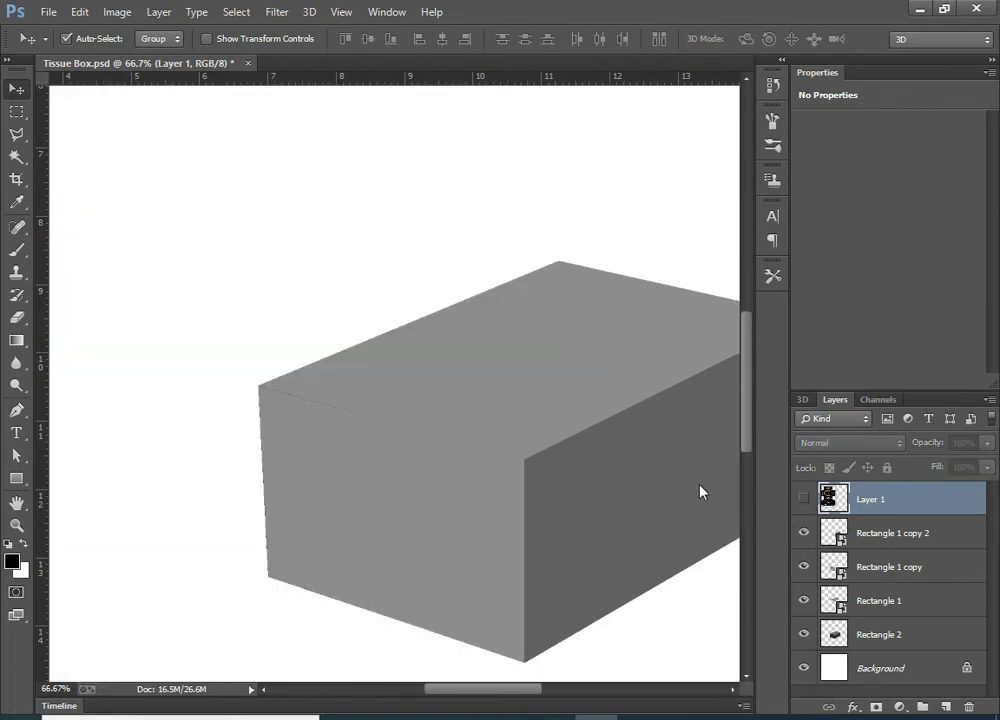
{"action": "key", "text": "ctrl+0"}
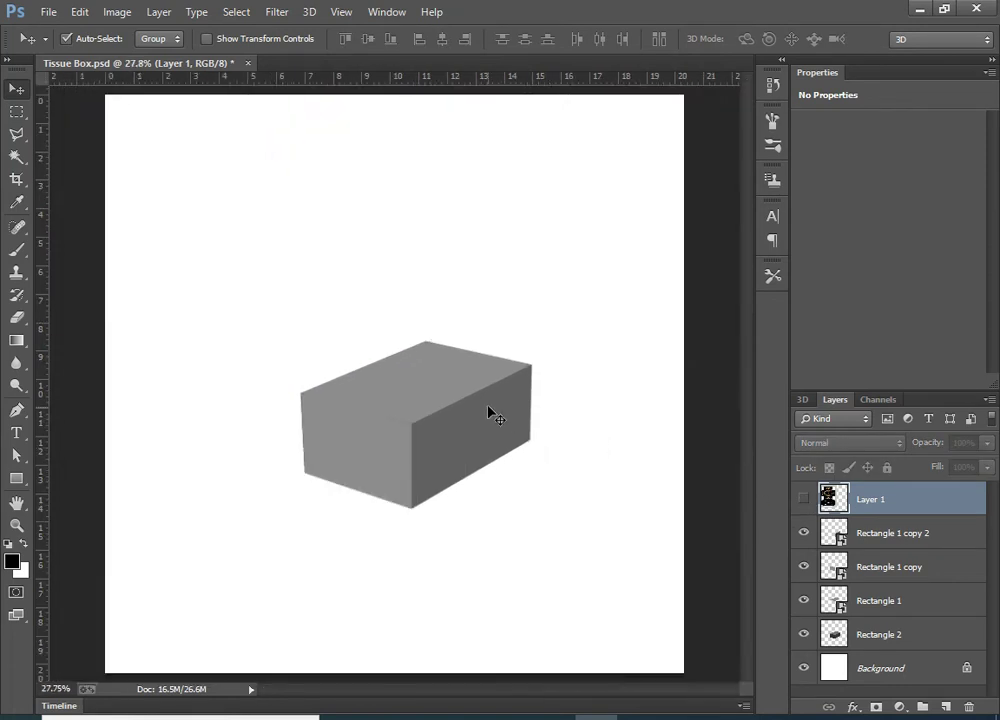
Step: Rename Rectangle 1 to Front, peek inside its smart object, then rename it Top
{"action": "left_click", "coordinate": [426, 378]}
{"action": "double_click", "coordinate": [880, 601]}
{"action": "type", "text": "Front"}
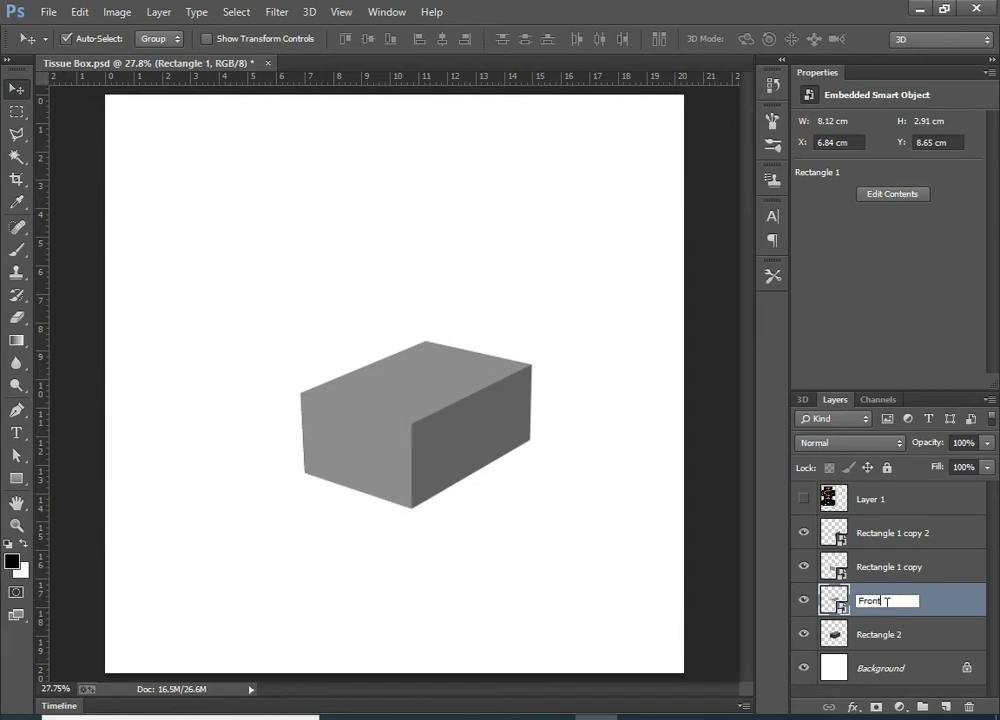
{"action": "key", "text": "Return"}
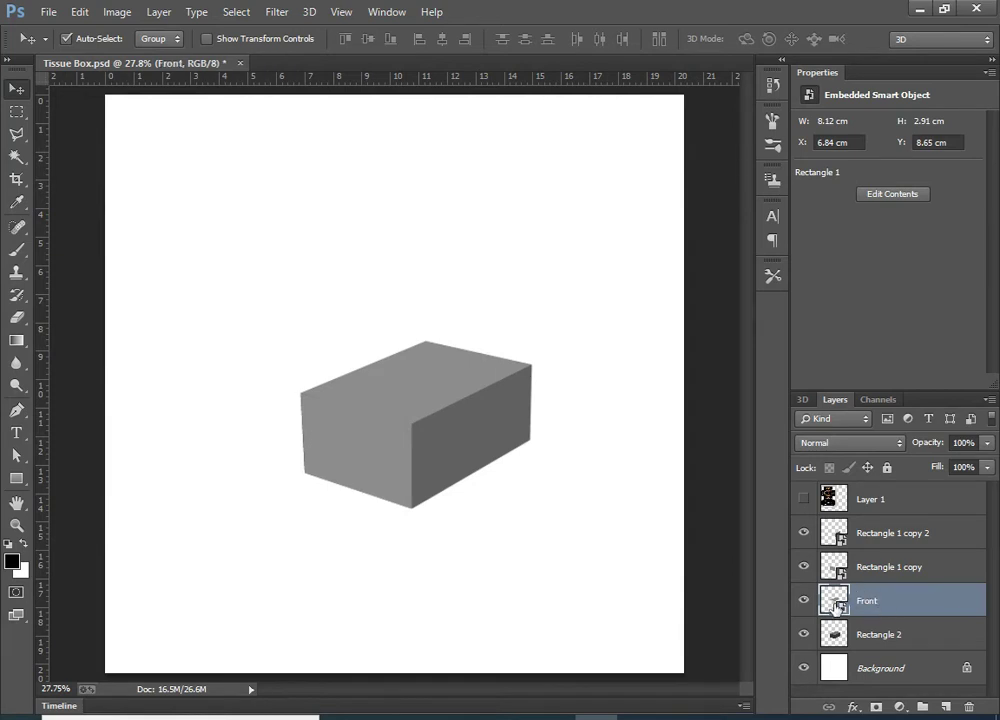
{"action": "double_click", "coordinate": [835, 599]}
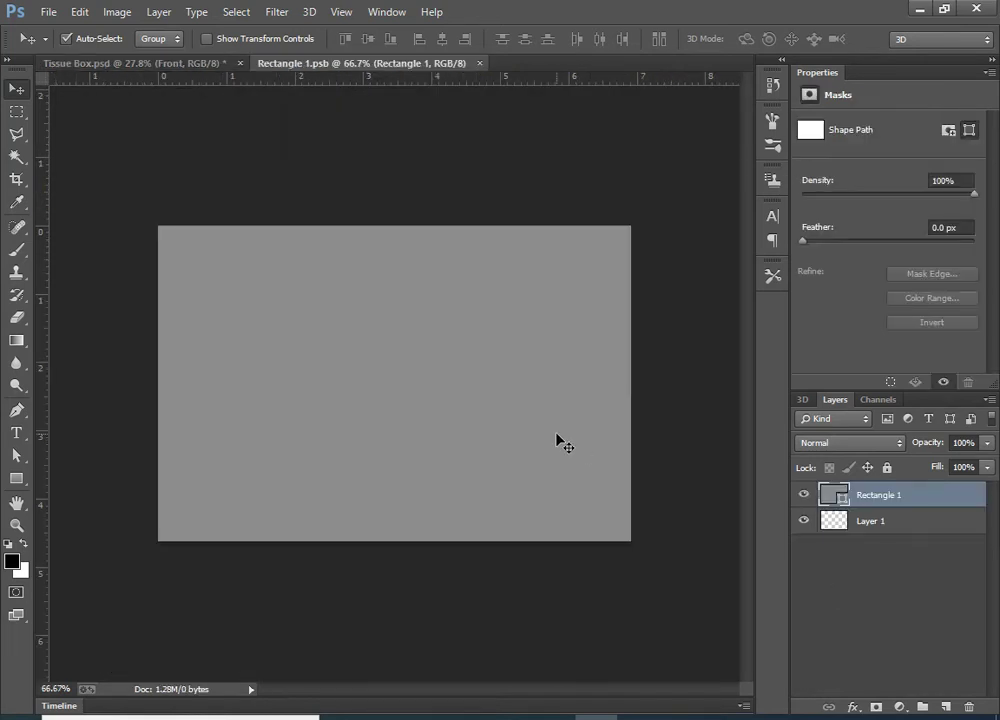
{"action": "left_click", "coordinate": [479, 63]}
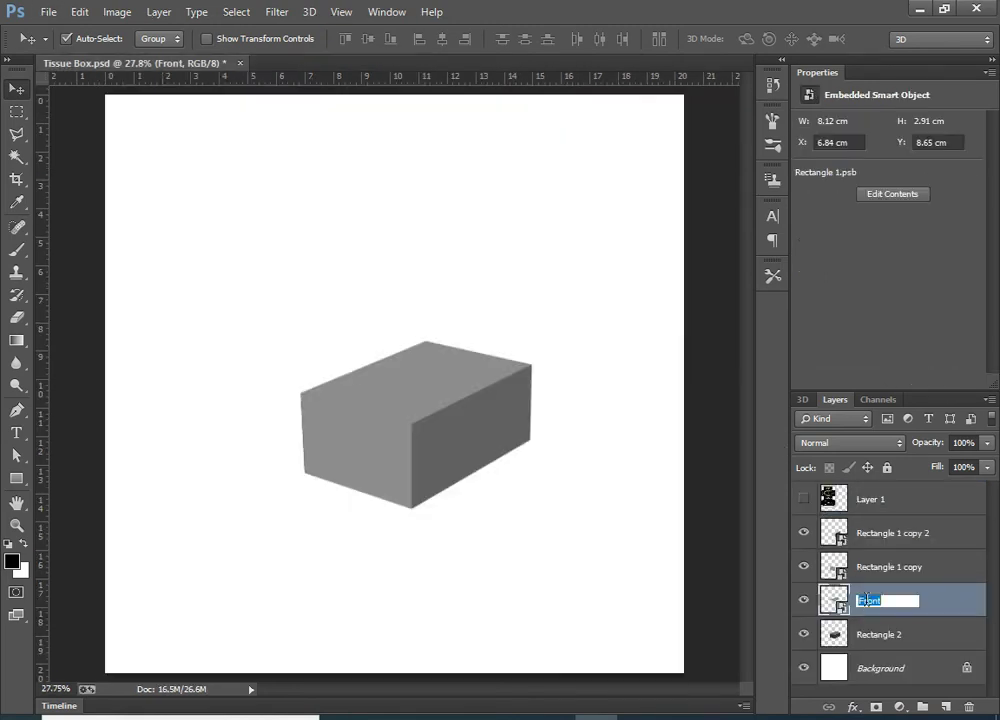
{"action": "type", "text": "Top"}
{"action": "key", "text": "Return"}
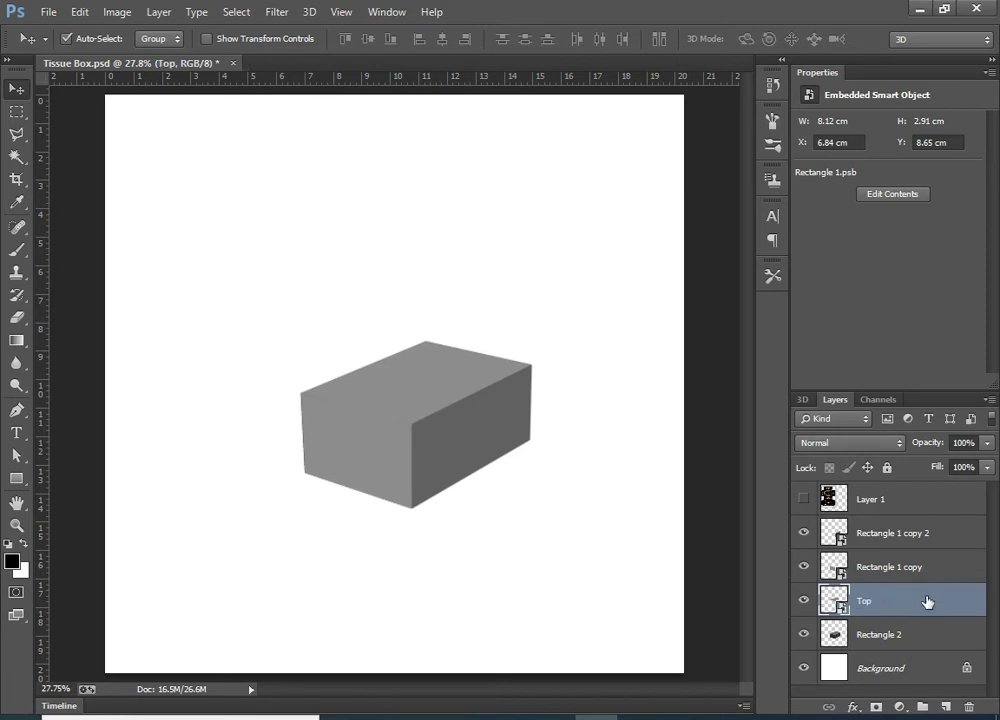
Step: Paste the GM Tissue design into the Top smart object, save, and close its contents
{"action": "double_click", "coordinate": [835, 600]}
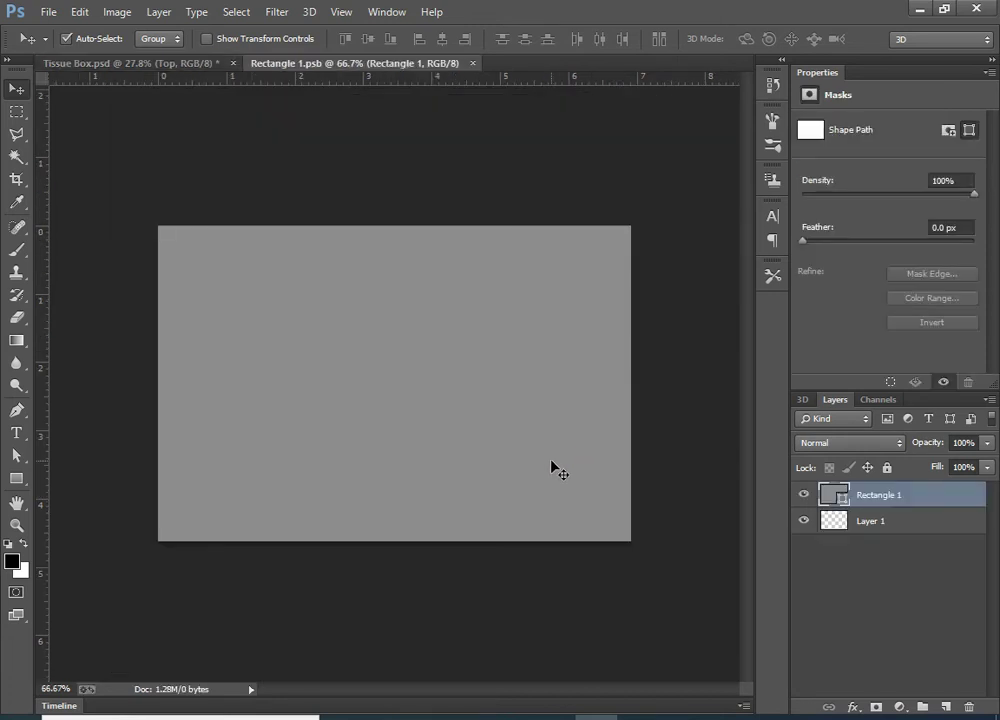
{"action": "key", "text": "ctrl+v"}
{"action": "key", "text": "ctrl+t"}
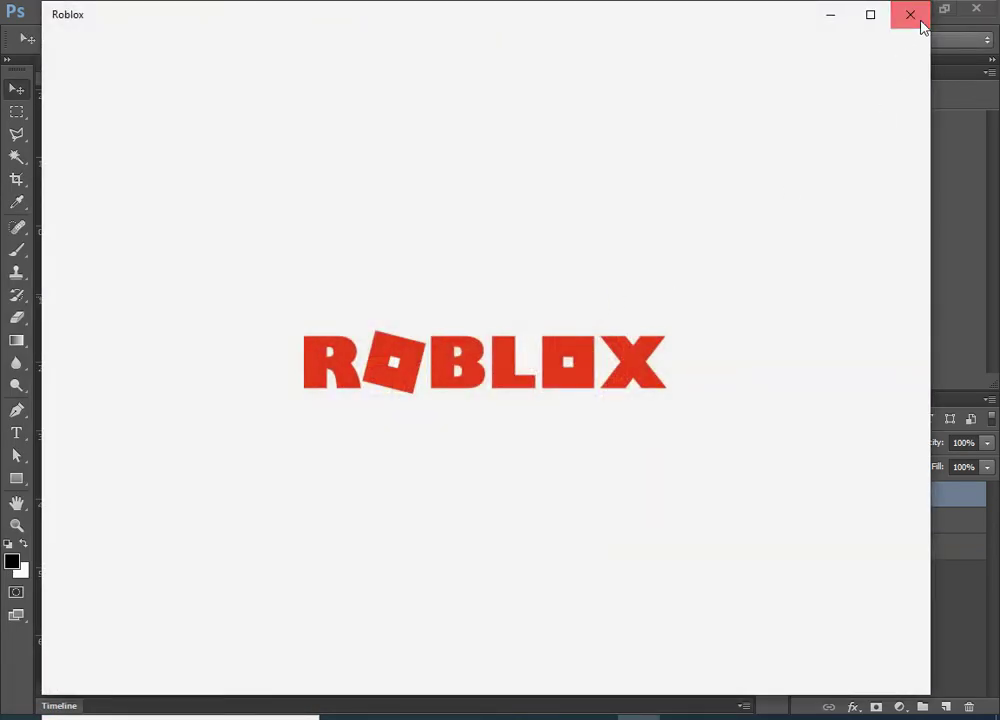
{"action": "left_click", "coordinate": [910, 14]}
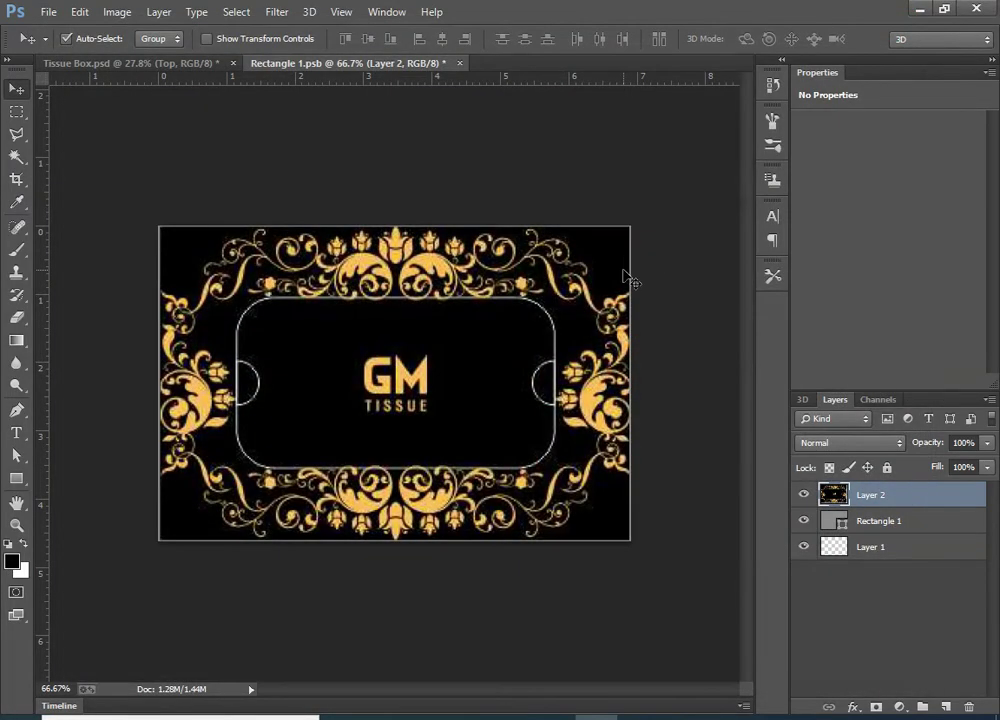
{"action": "key", "text": "ctrl+s"}
{"action": "left_click", "coordinate": [453, 64]}
Step: Rename the Rectangle 1 copy 2 layer to "Front"
{"action": "left_click", "coordinate": [487, 408]}
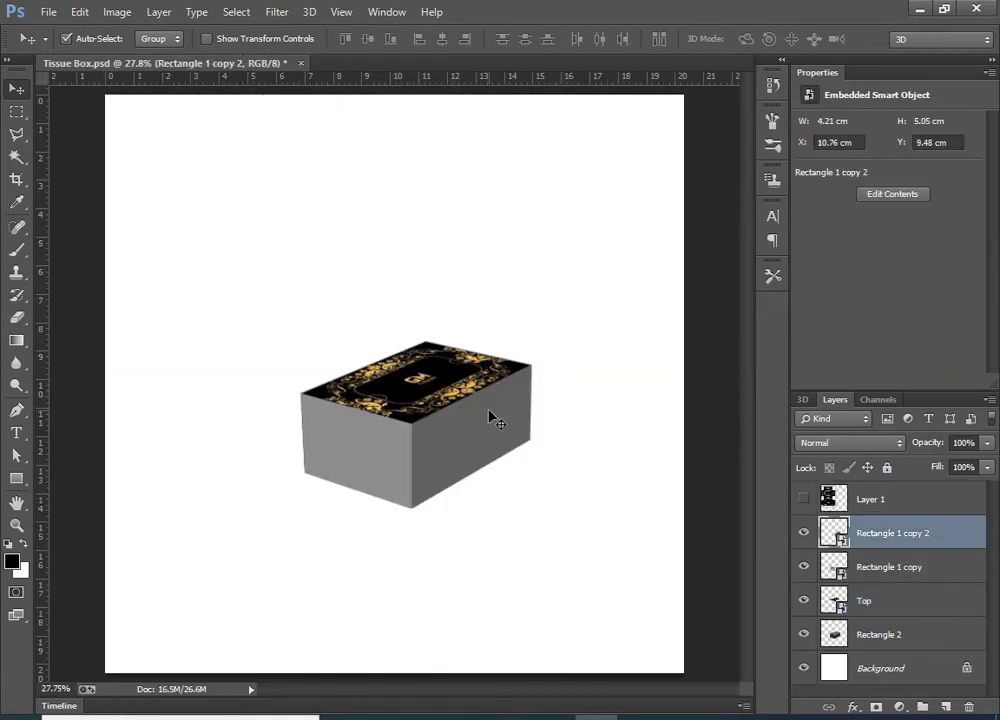
{"action": "double_click", "coordinate": [888, 537]}
{"action": "type", "text": "Fron"}
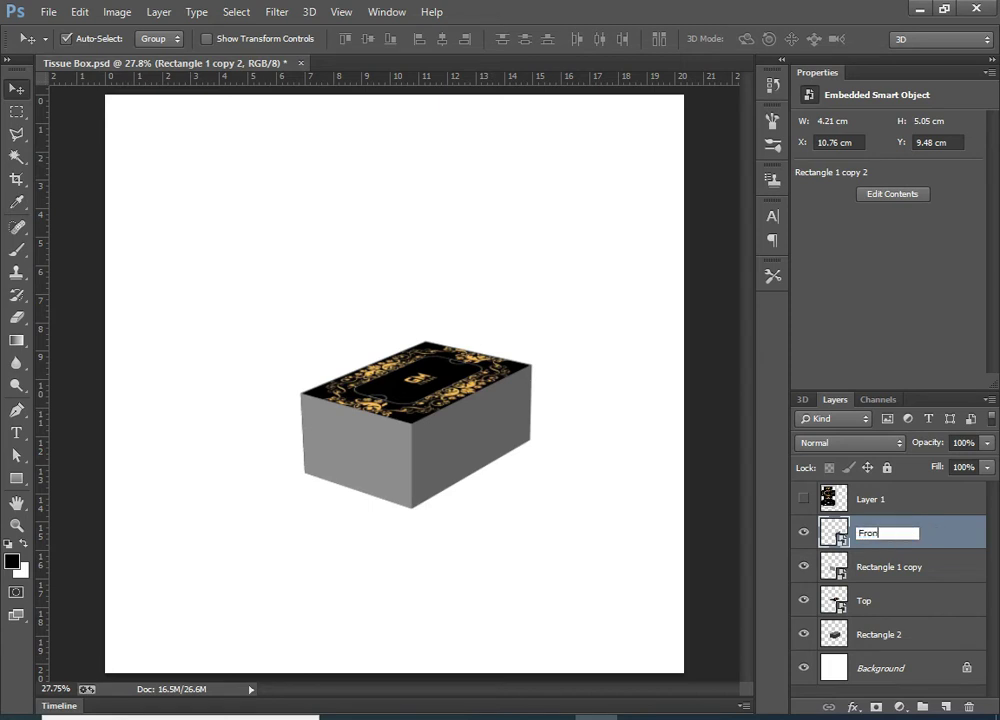
{"action": "type", "text": "t"}
{"action": "key", "text": "Return"}
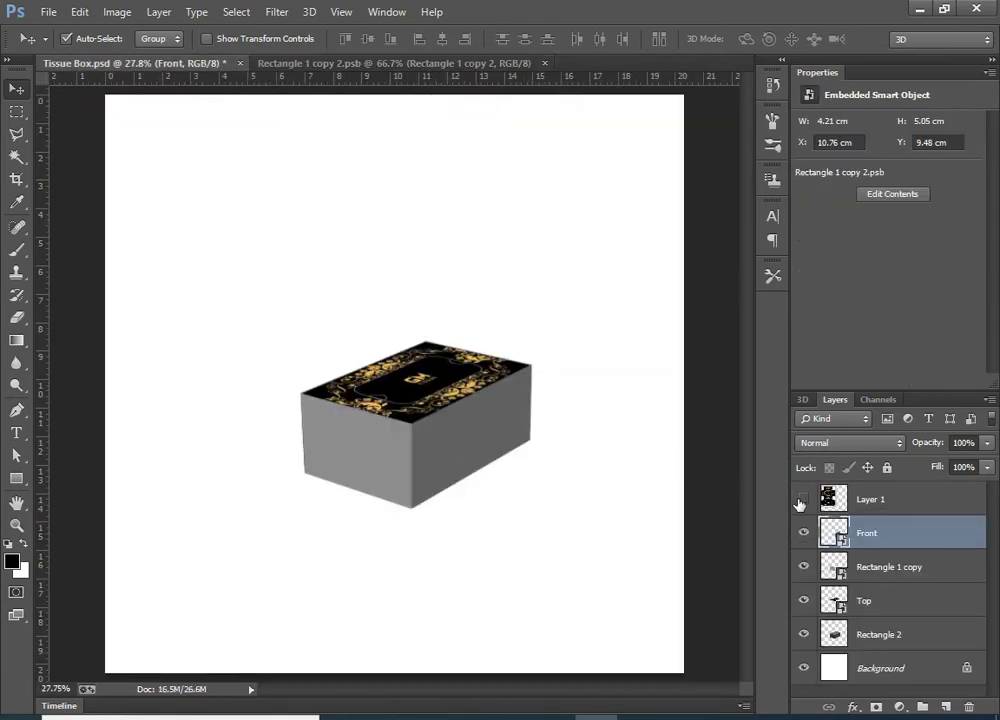
Step: Show the dieline and marquee-select its front panel strip
{"action": "left_click", "coordinate": [803, 498]}
{"action": "scroll", "coordinate": [343, 352], "scroll_direction": "up", "scroll_amount": 1}
{"action": "scroll", "coordinate": [272, 326], "scroll_direction": "up", "scroll_amount": 1}
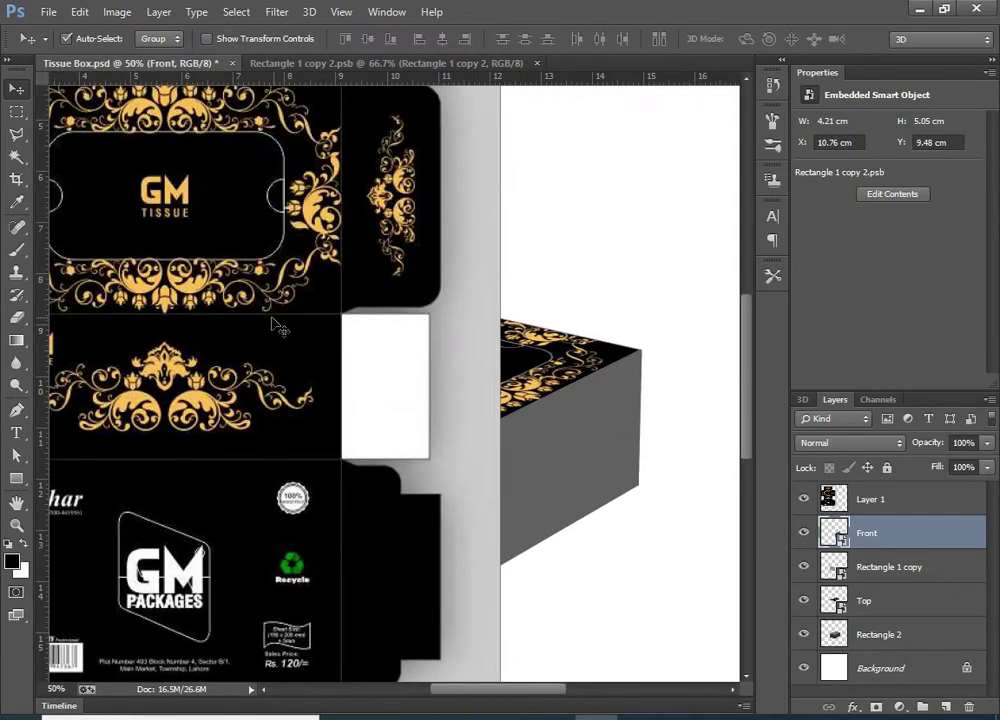
{"action": "scroll", "coordinate": [441, 284], "scroll_direction": "left", "scroll_amount": 3}
{"action": "key", "text": "m"}
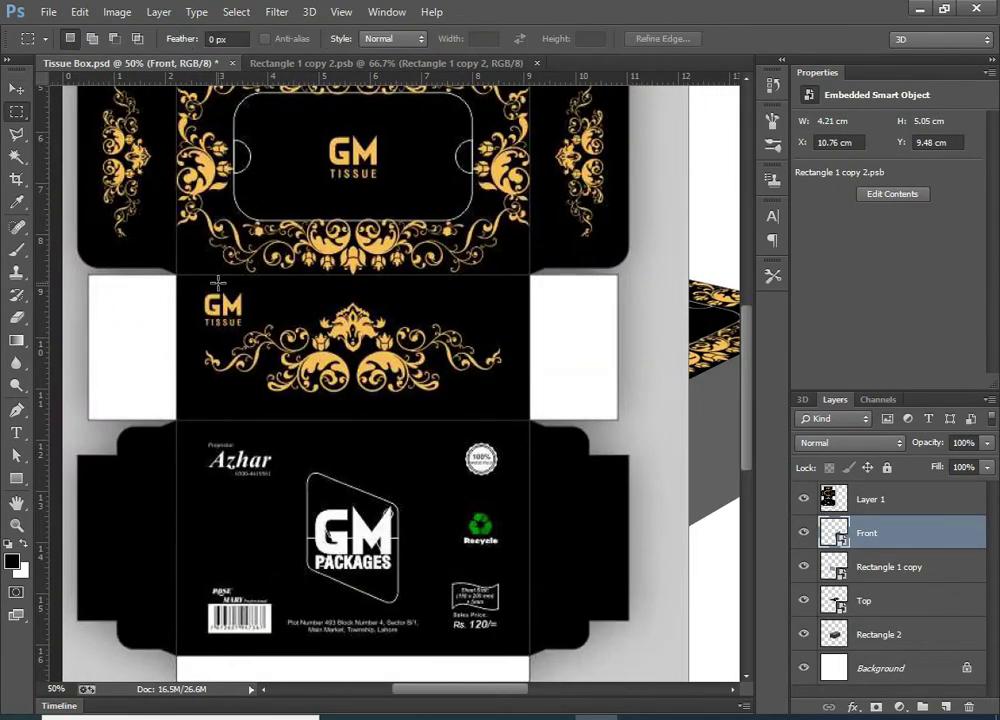
{"action": "left_click_drag", "start_coordinate": [180, 276], "coordinate": [526, 418]}
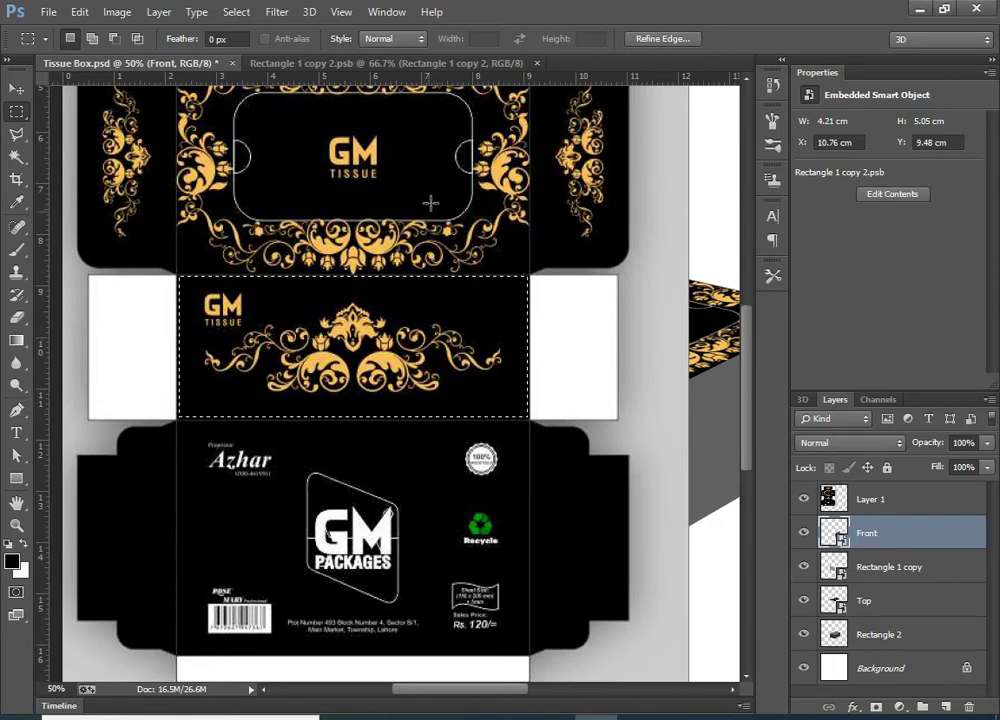
{"action": "key", "text": "ctrl+c"}
{"action": "key", "text": "Return"}
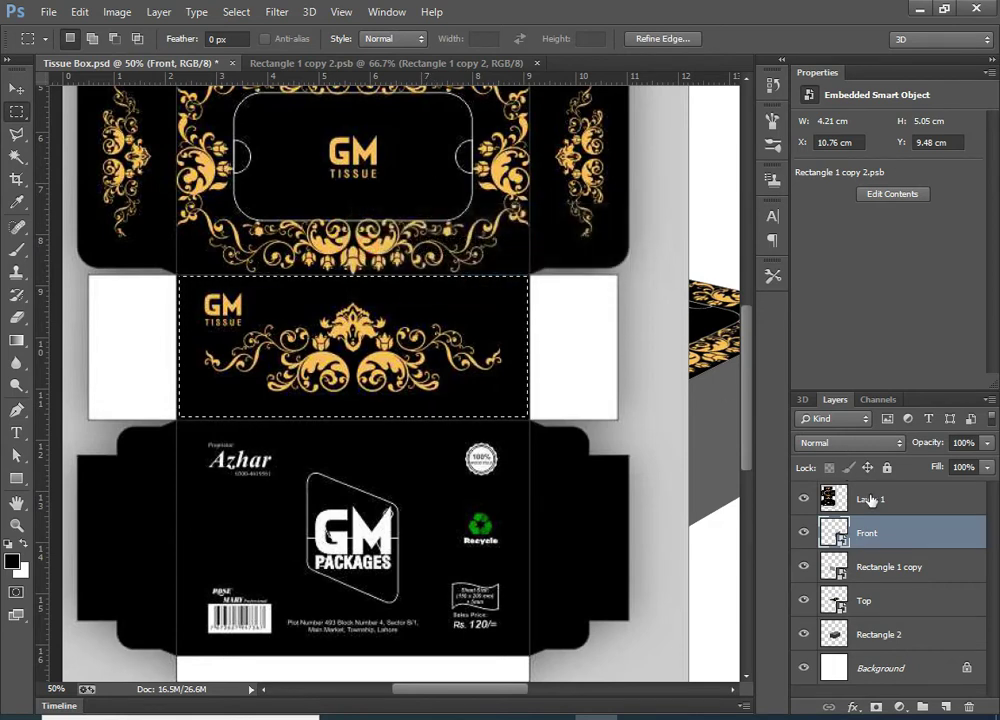
Step: Copy the front panel from Layer 1, hide the dieline, and reselect the Front layer
{"action": "left_click", "coordinate": [680, 390], "text": "ctrl"}
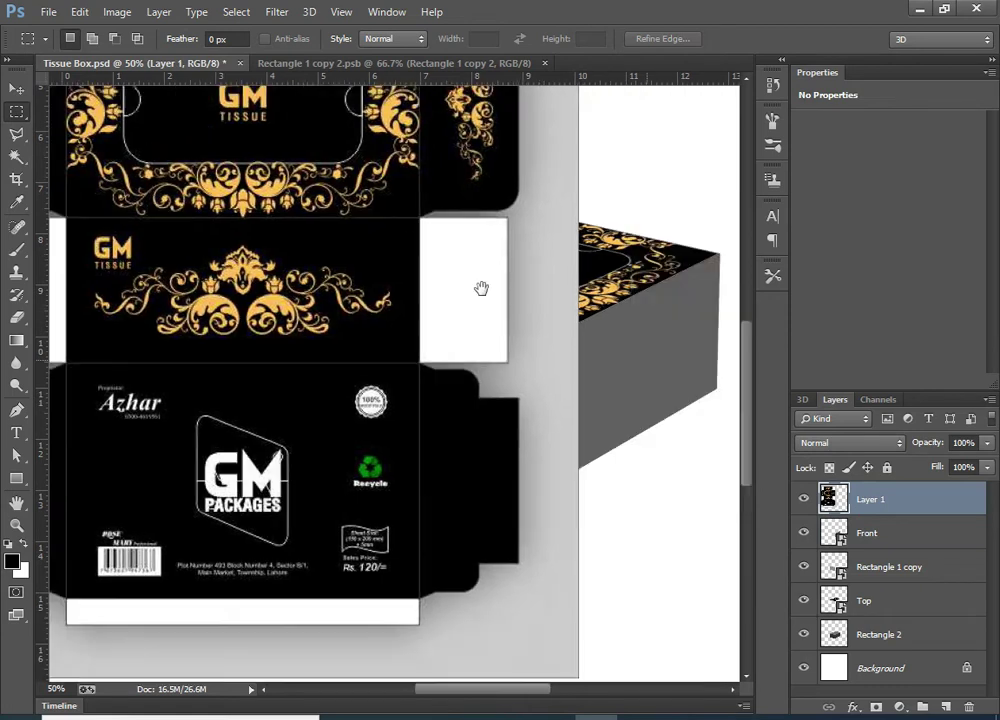
{"action": "left_click_drag", "start_coordinate": [678, 318], "coordinate": [516, 318]}
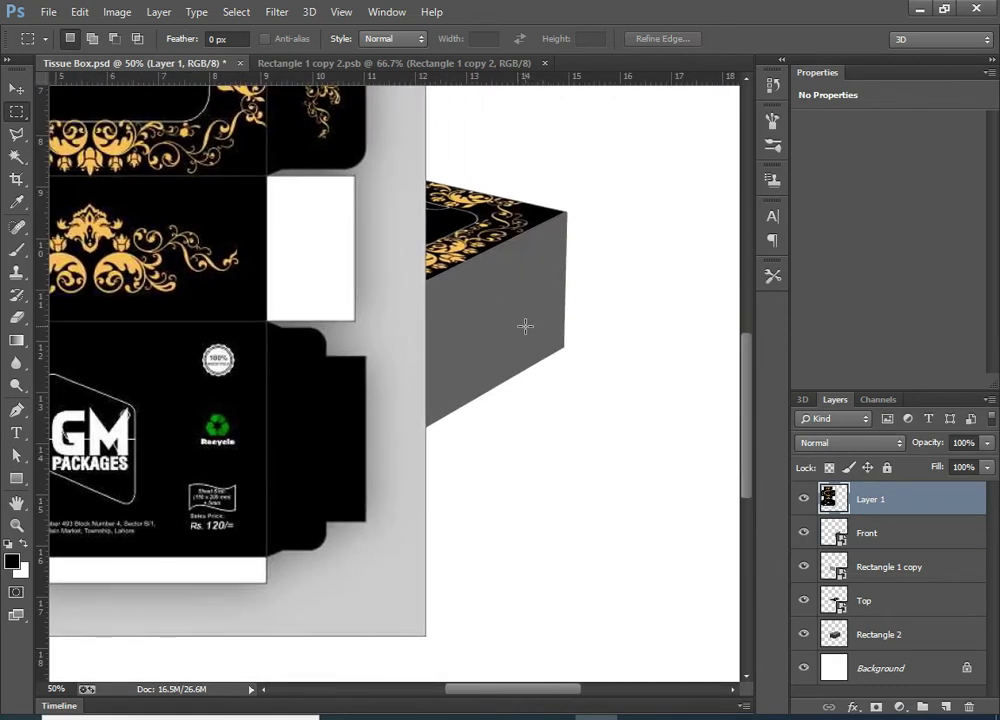
{"action": "key", "text": "v"}
{"action": "left_click", "coordinate": [803, 498]}
{"action": "left_click", "coordinate": [496, 357]}
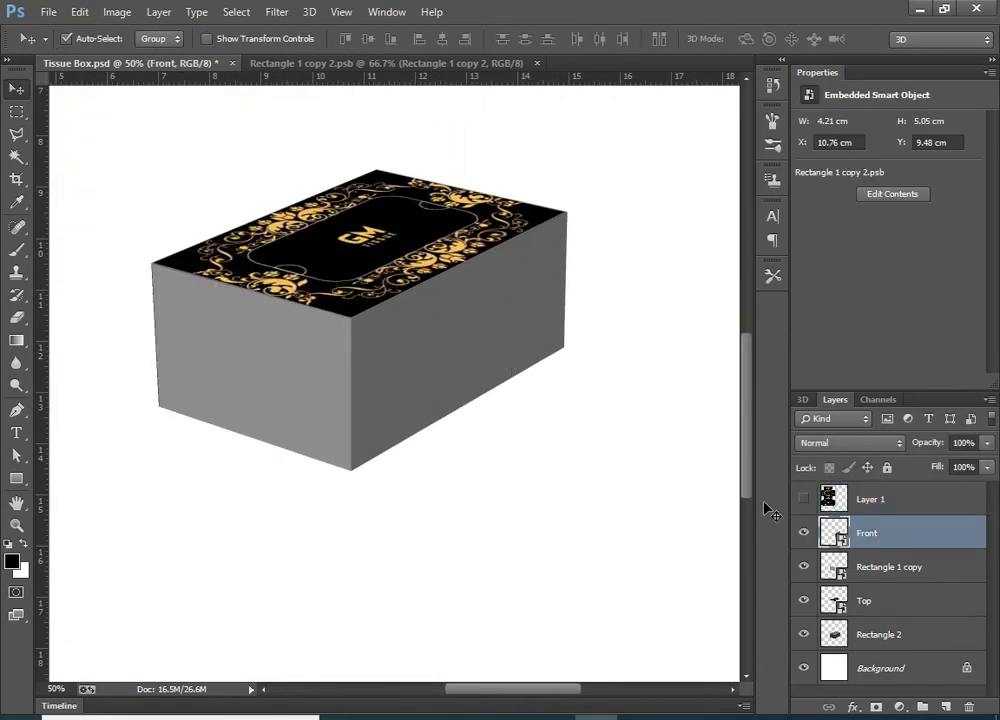
Step: Paste the ornament panel into Front's contents, stretch it to fill, save, and close the tab
{"action": "double_click", "coordinate": [838, 537]}
{"action": "key", "text": "ctrl+v"}
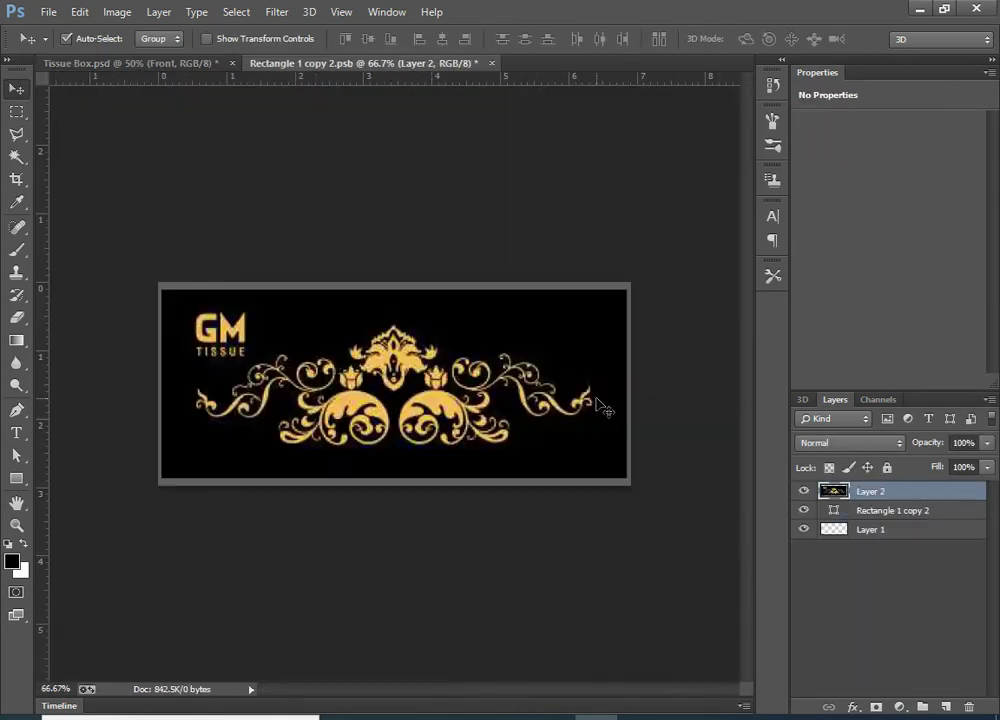
{"action": "key", "text": "ctrl+t"}
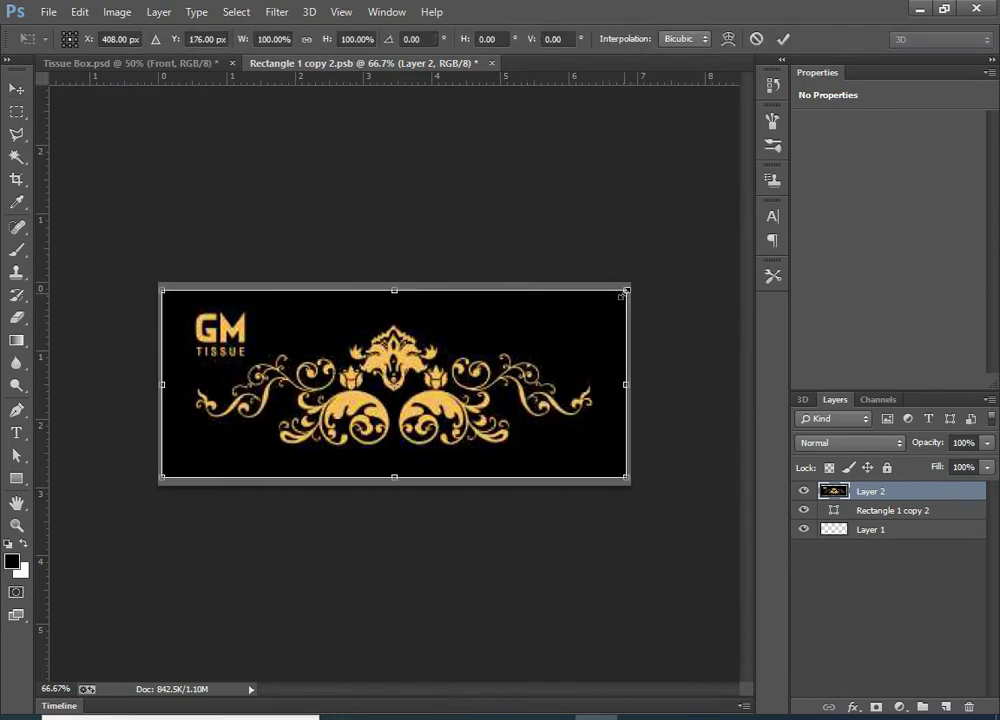
{"action": "left_click_drag", "start_coordinate": [624, 292], "coordinate": [631, 288]}
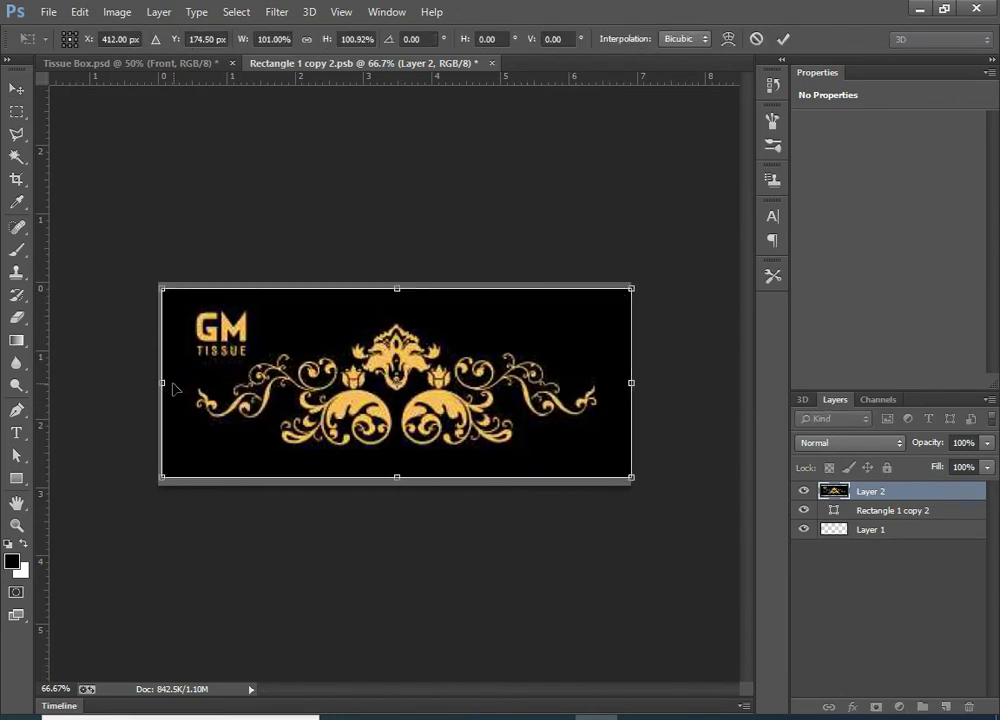
{"action": "left_click_drag", "start_coordinate": [161, 384], "coordinate": [158, 384]}
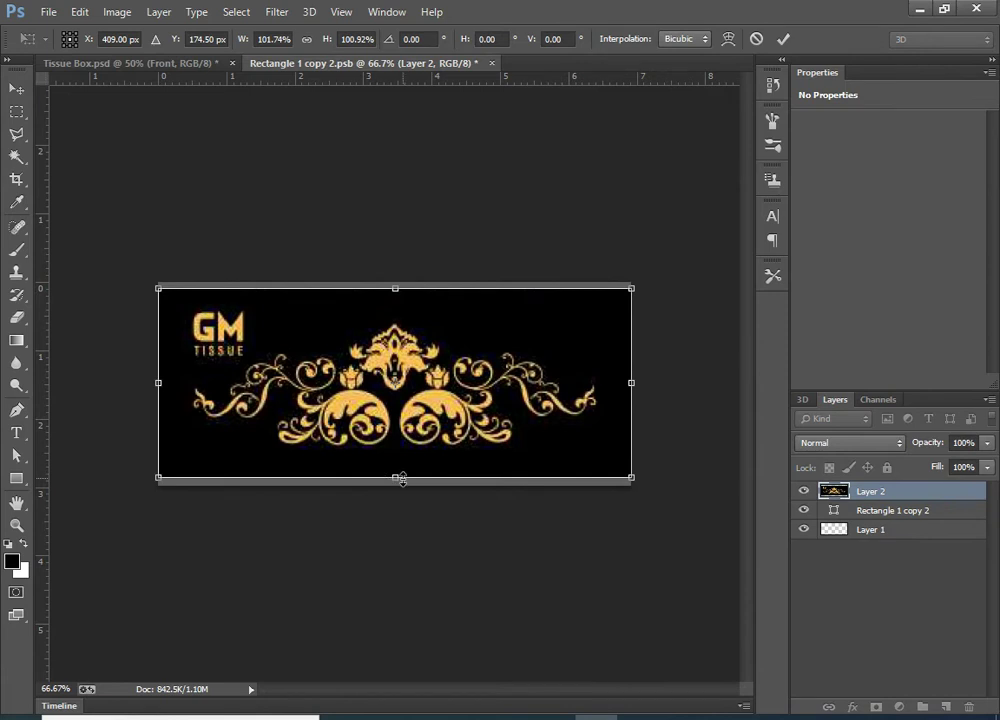
{"action": "left_click_drag", "start_coordinate": [399, 479], "coordinate": [399, 486]}
{"action": "left_click_drag", "start_coordinate": [397, 288], "coordinate": [397, 282]}
{"action": "key", "text": "Return"}
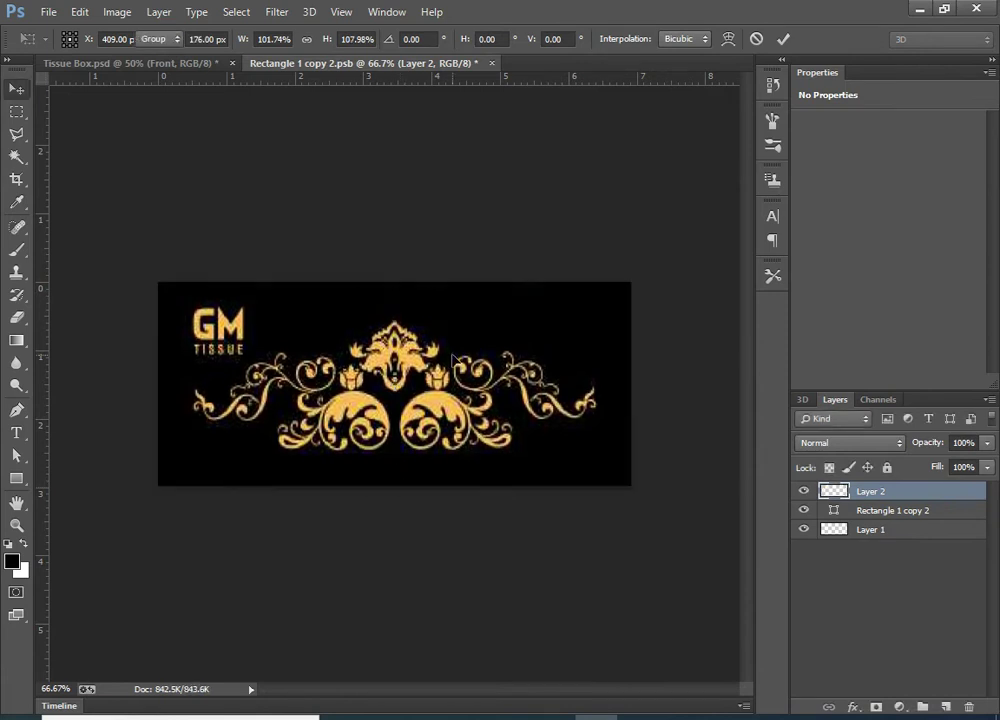
{"action": "key", "text": "ctrl+s"}
{"action": "left_click", "coordinate": [484, 63]}
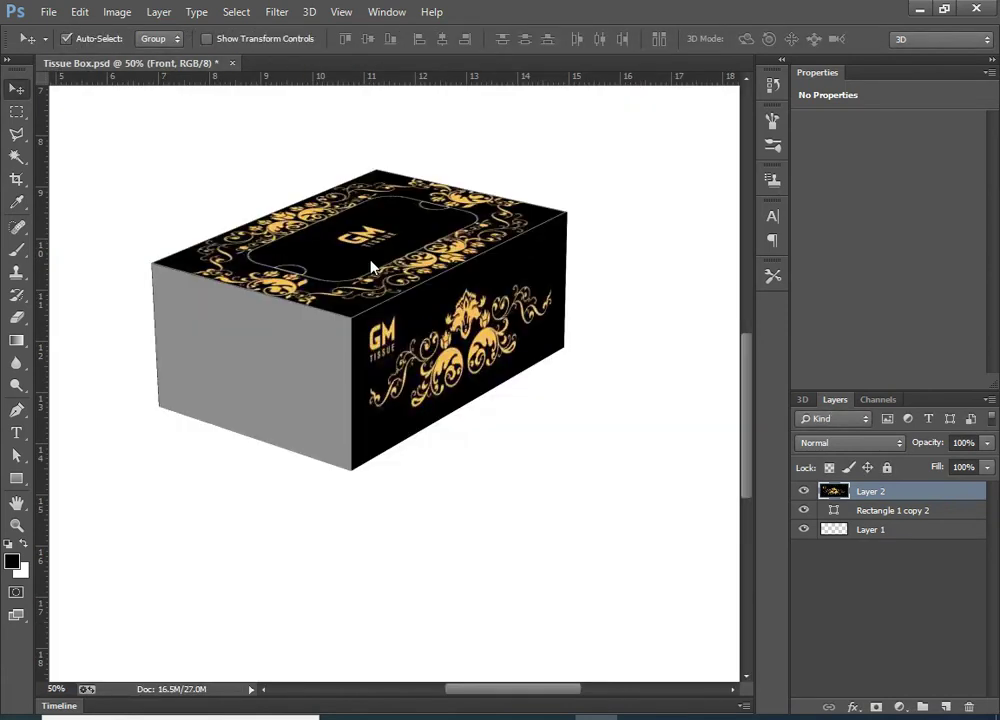
{"action": "mouse_move", "coordinate": [371, 263]}
{"action": "left_mouse_down"}
{"action": "mouse_move", "coordinate": [509, 292]}
{"action": "mouse_move", "coordinate": [539, 345]}
{"action": "mouse_move", "coordinate": [574, 365]}
{"action": "left_mouse_up"}
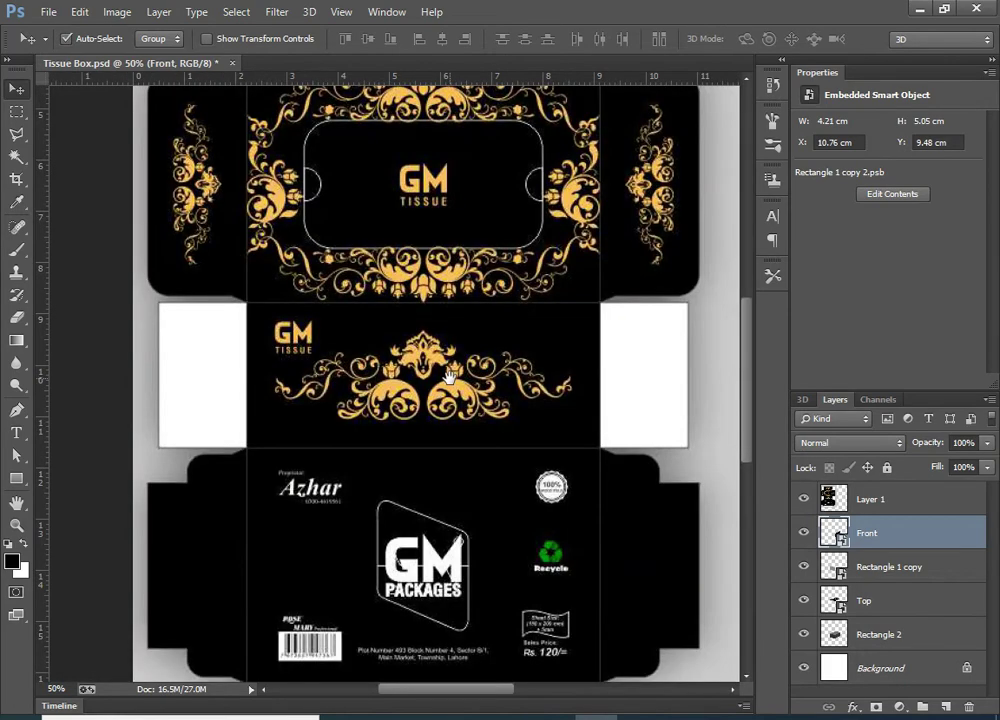
Step: Marquee-select and copy the dieline's left side flap ornament from Layer 1, then deselect
{"action": "left_click_drag", "start_coordinate": [295, 362], "coordinate": [503, 424]}
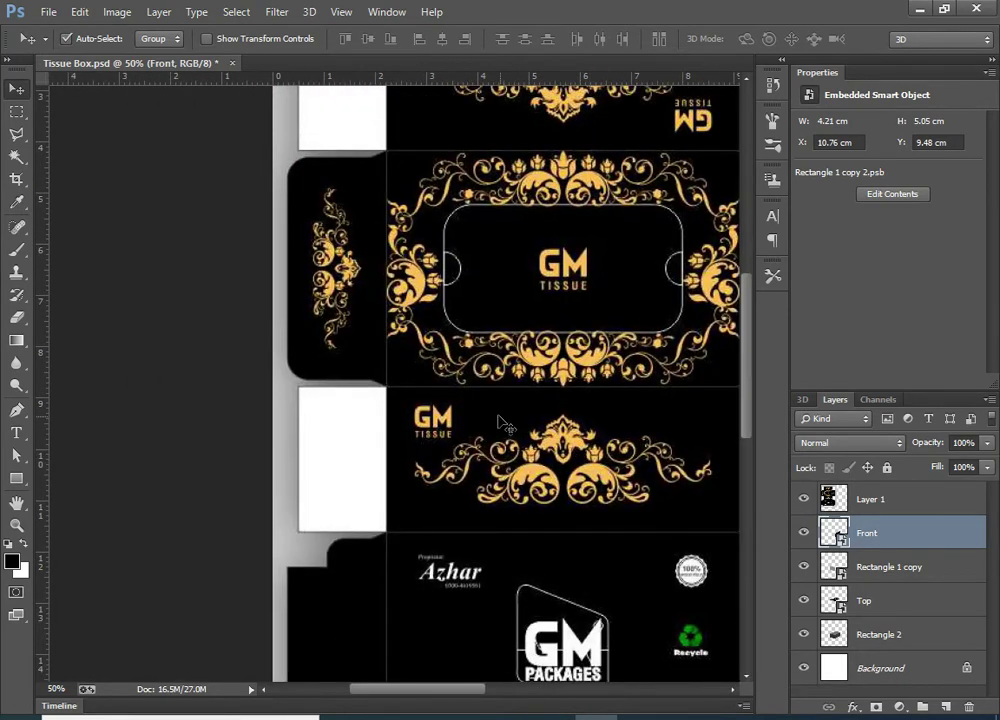
{"action": "key", "text": "m"}
{"action": "left_click_drag", "start_coordinate": [383, 162], "coordinate": [298, 370]}
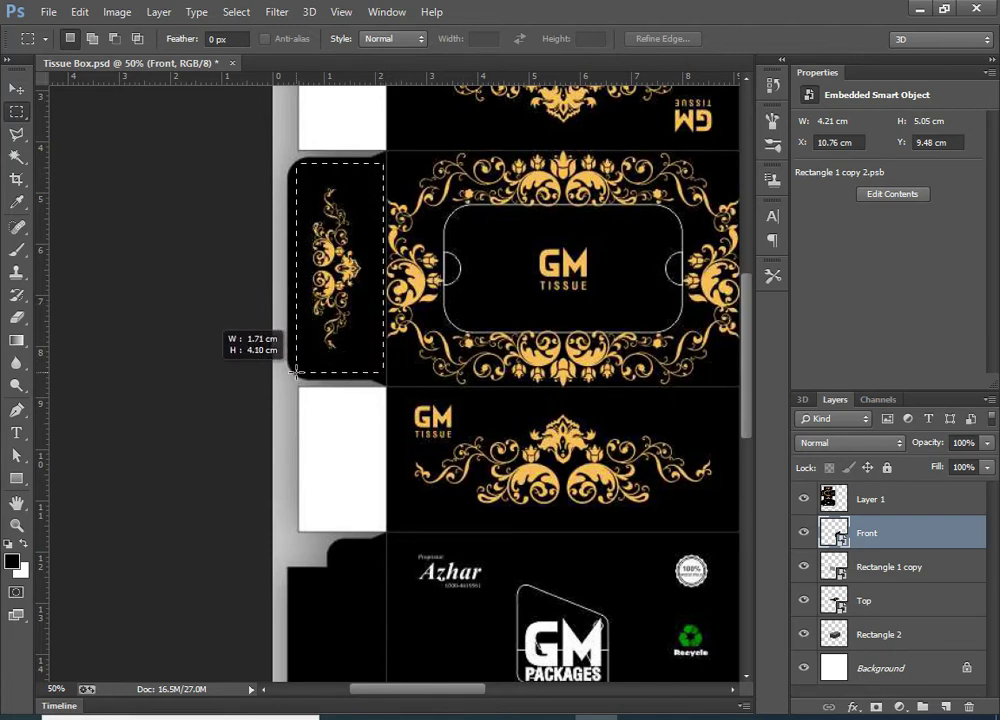
{"action": "left_click_drag", "start_coordinate": [298, 370], "coordinate": [293, 373]}
{"action": "key", "text": "ctrl+c"}
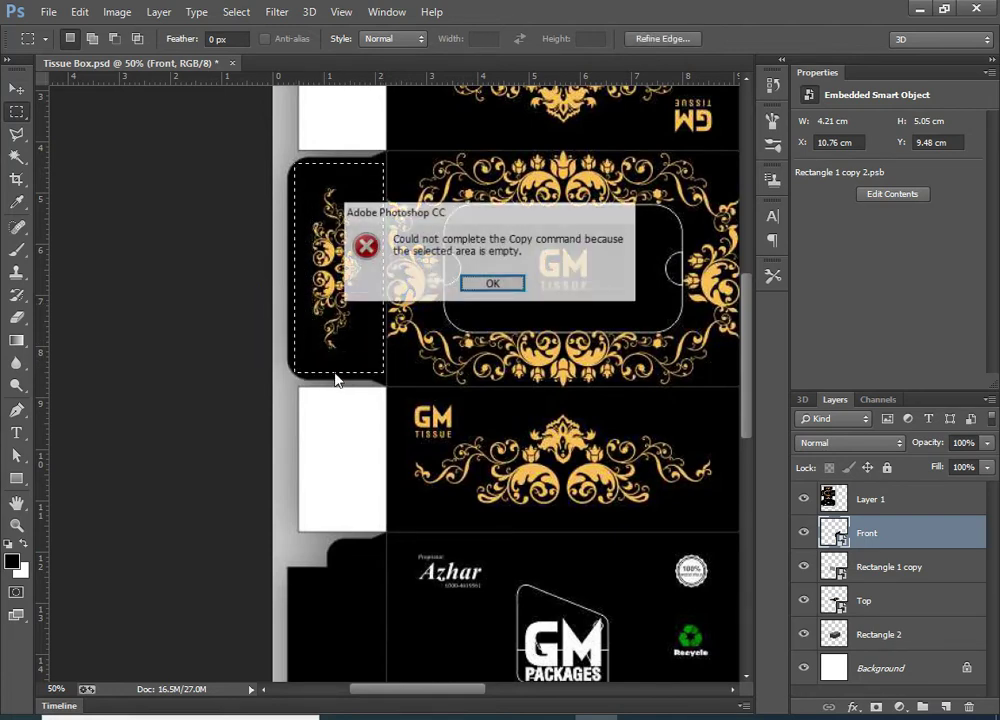
{"action": "key", "text": "Return"}
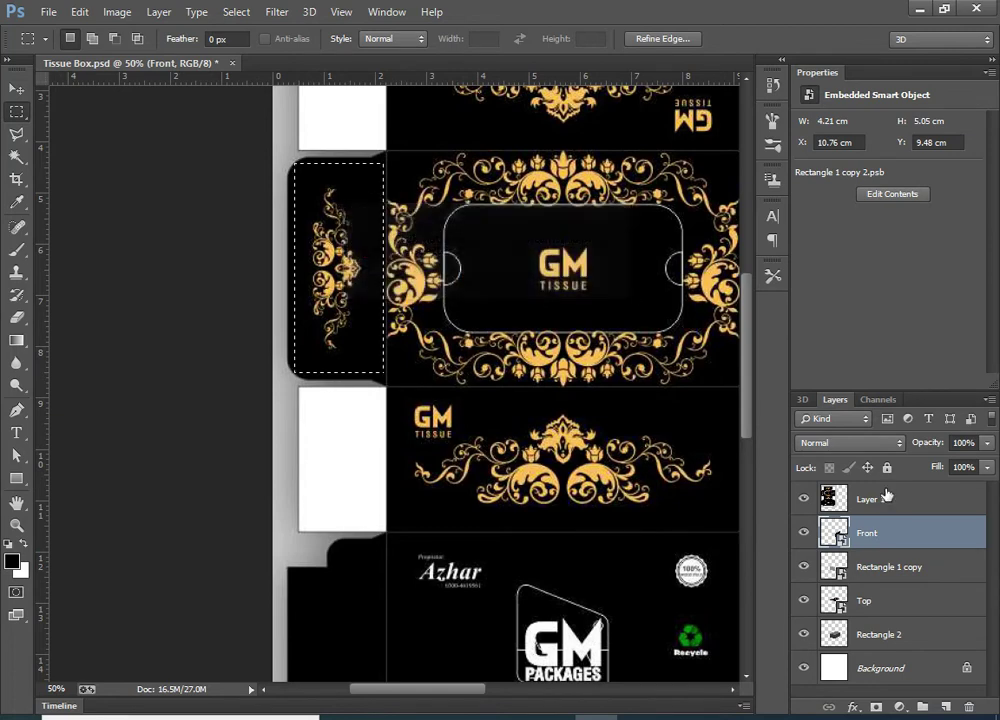
{"action": "left_click", "coordinate": [860, 499]}
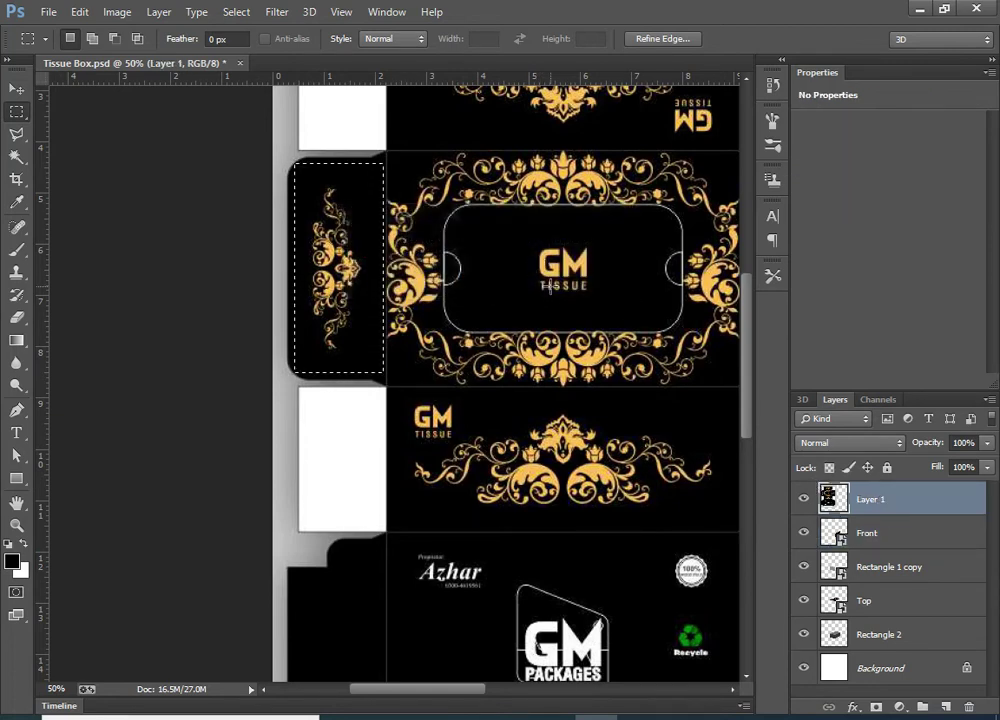
{"action": "left_click", "coordinate": [432, 234]}
Step: Hide the dieline, reframe the box, and select the Rectangle 1 copy side-face layer for renaming
{"action": "left_click_drag", "start_coordinate": [600, 328], "coordinate": [415, 168]}
{"action": "left_click", "coordinate": [804, 499]}
{"action": "left_click_drag", "start_coordinate": [560, 368], "coordinate": [502, 284]}
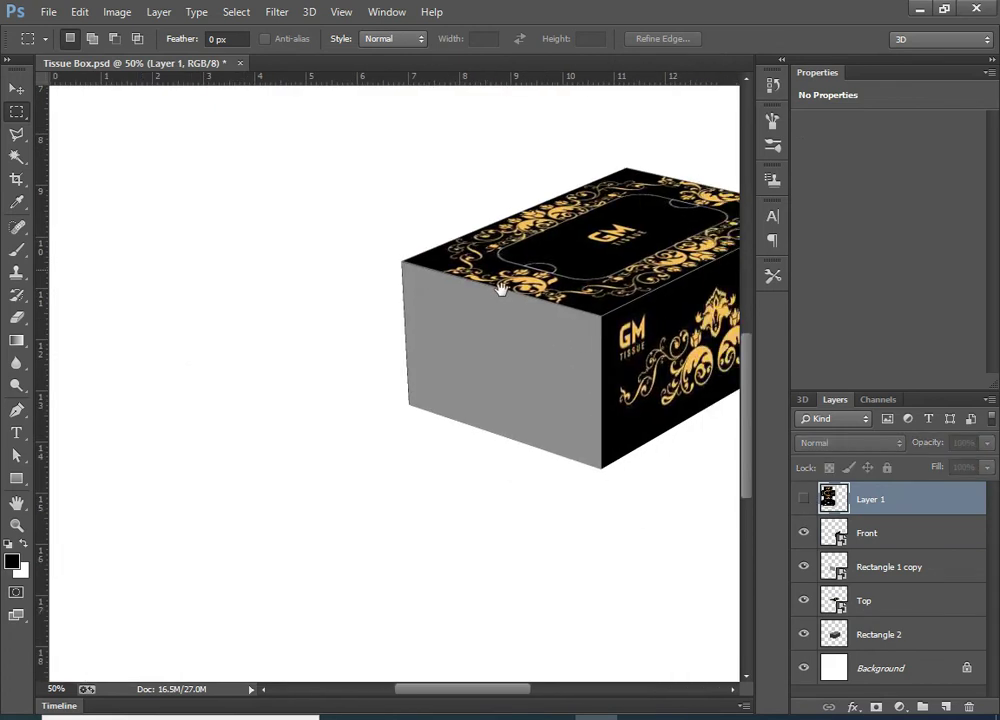
{"action": "key", "text": "v"}
{"action": "left_click", "coordinate": [490, 355]}
{"action": "left_click", "coordinate": [864, 578]}
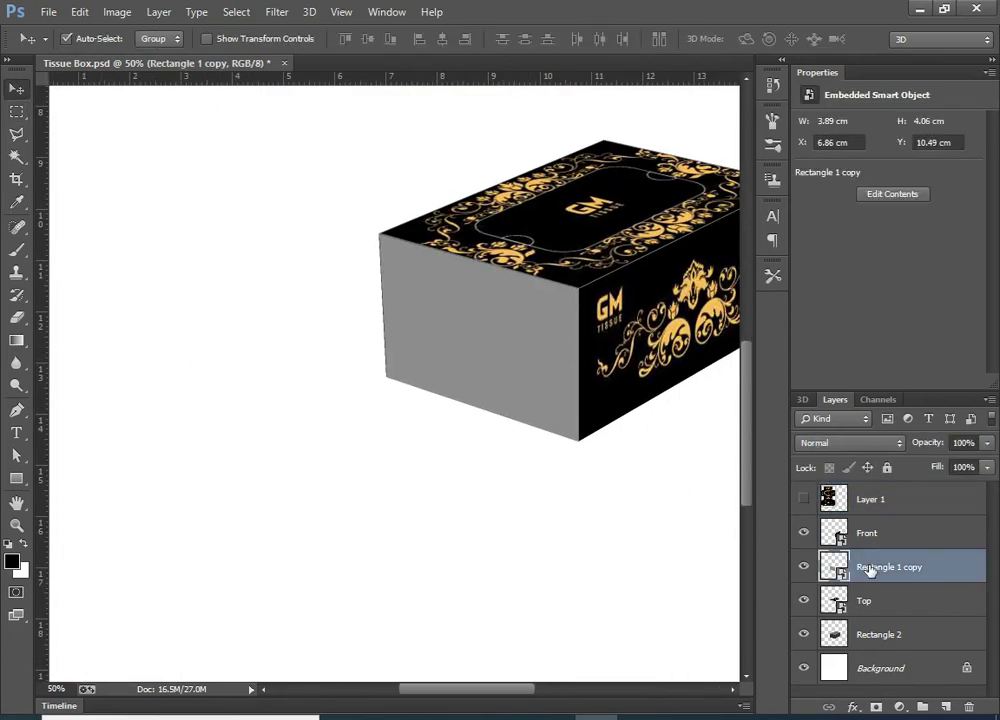
{"action": "double_click", "coordinate": [869, 568]}
Step: Name the layer Side, paste the ornament into its contents, and rotate it a quarter turn
{"action": "type", "text": "Side"}
{"action": "key", "text": "Return"}
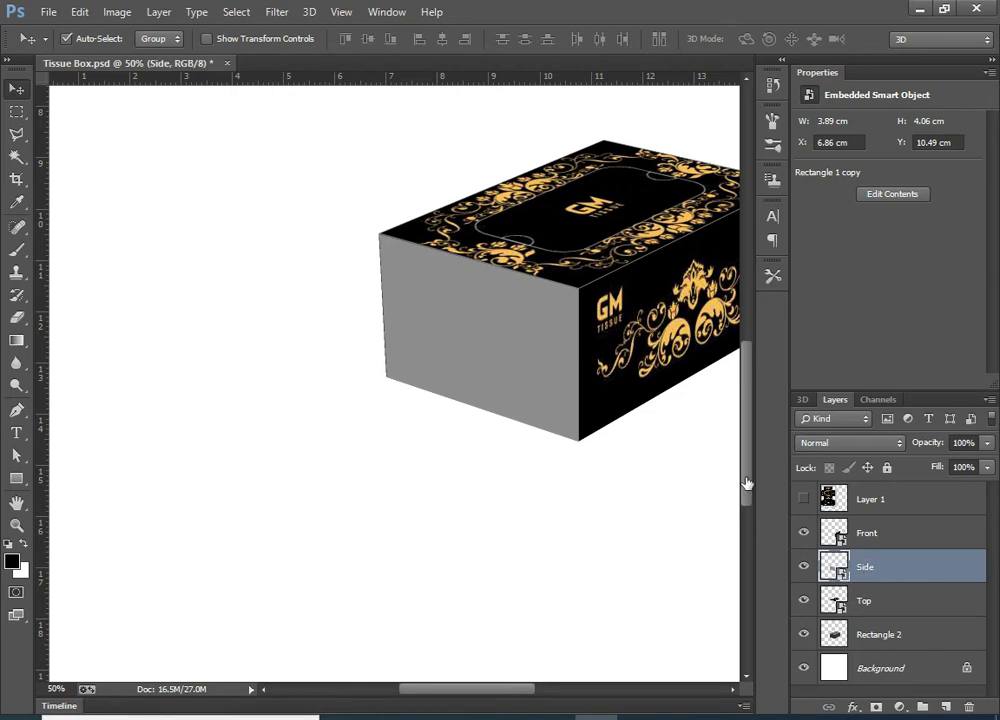
{"action": "key", "text": "ctrl+v"}
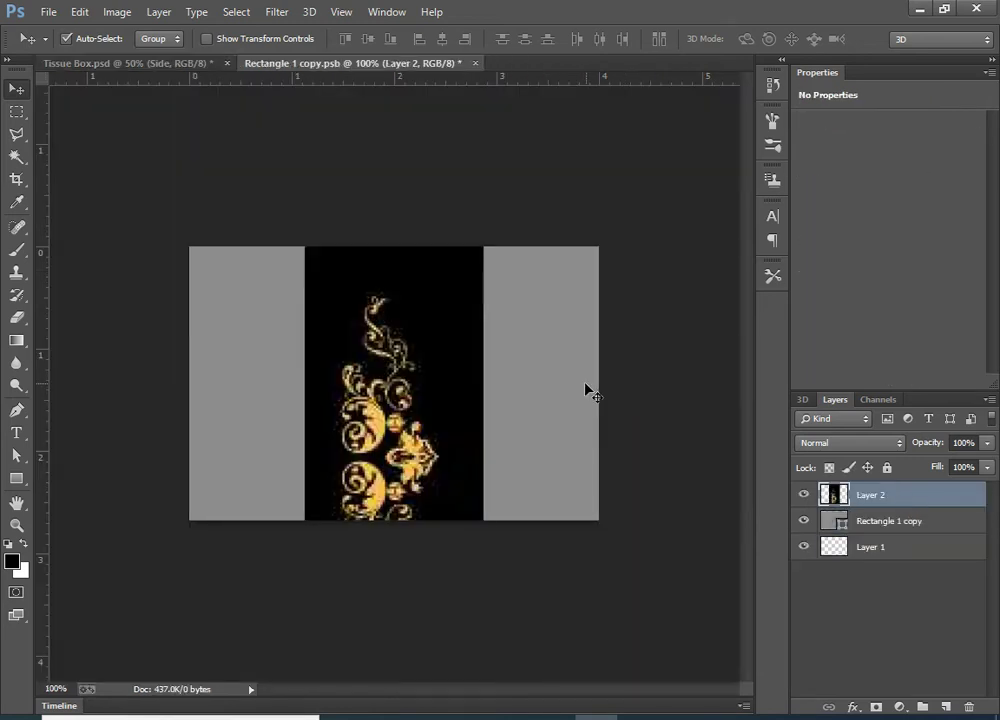
{"action": "key", "text": "ctrl+t"}
{"action": "left_click_drag", "start_coordinate": [521, 209], "coordinate": [252, 383]}
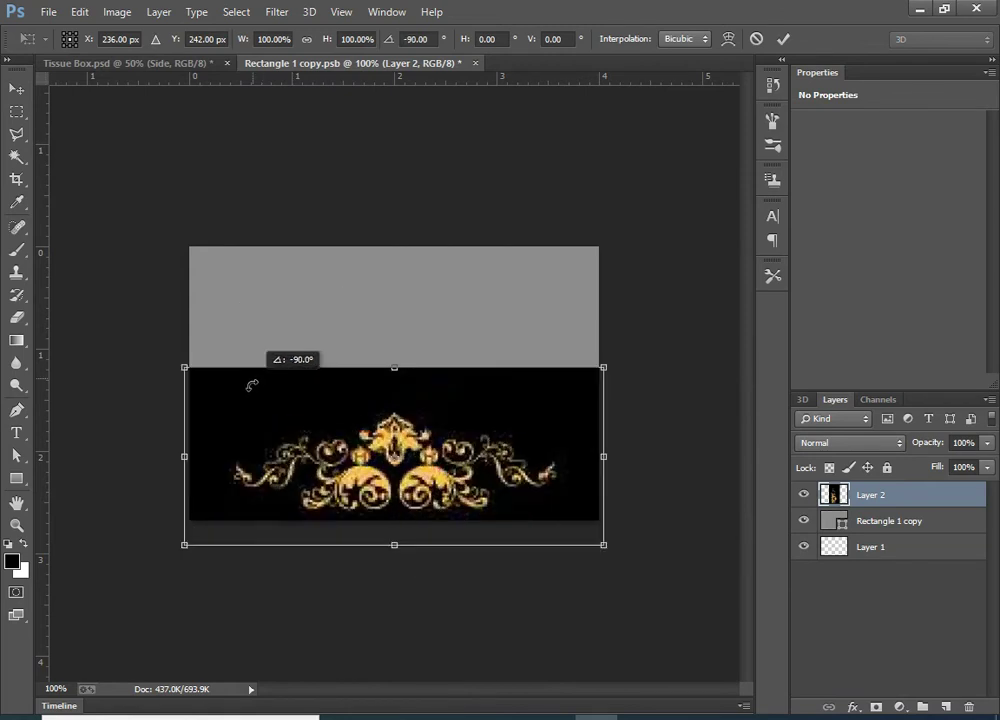
{"action": "mouse_move", "coordinate": [462, 428]}
{"action": "left_mouse_down"}
{"action": "mouse_move", "coordinate": [468, 343]}
{"action": "mouse_move", "coordinate": [467, 351]}
{"action": "left_mouse_up"}
Step: Stretch the ornament to fill the side panel, apply, save, and close the contents
{"action": "left_click_drag", "start_coordinate": [399, 469], "coordinate": [399, 519]}
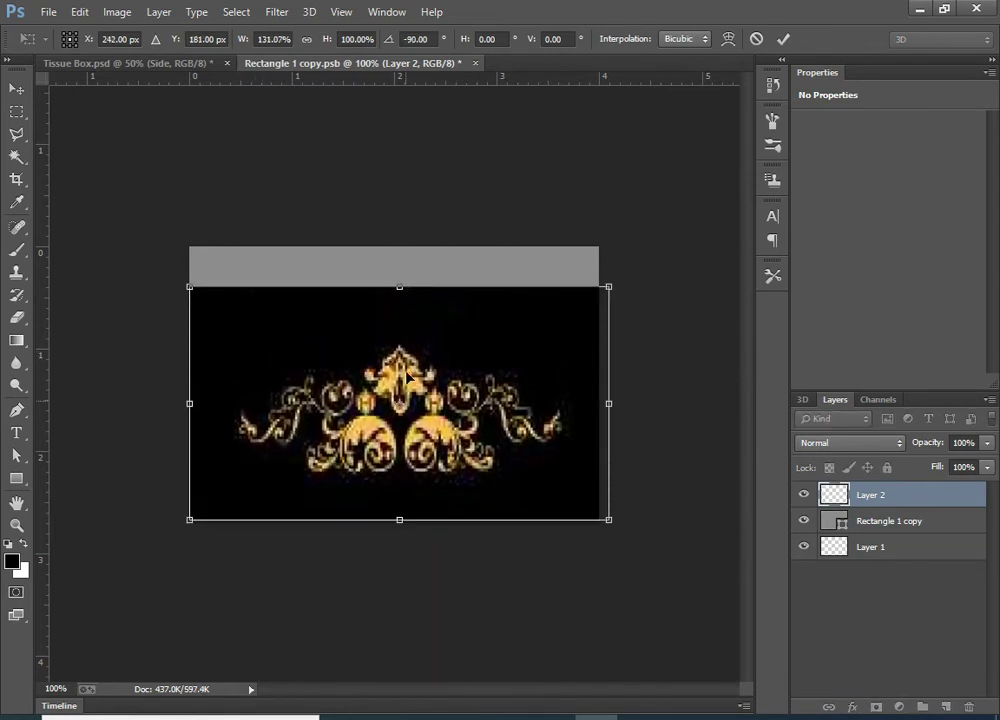
{"action": "left_click_drag", "start_coordinate": [400, 287], "coordinate": [401, 246]}
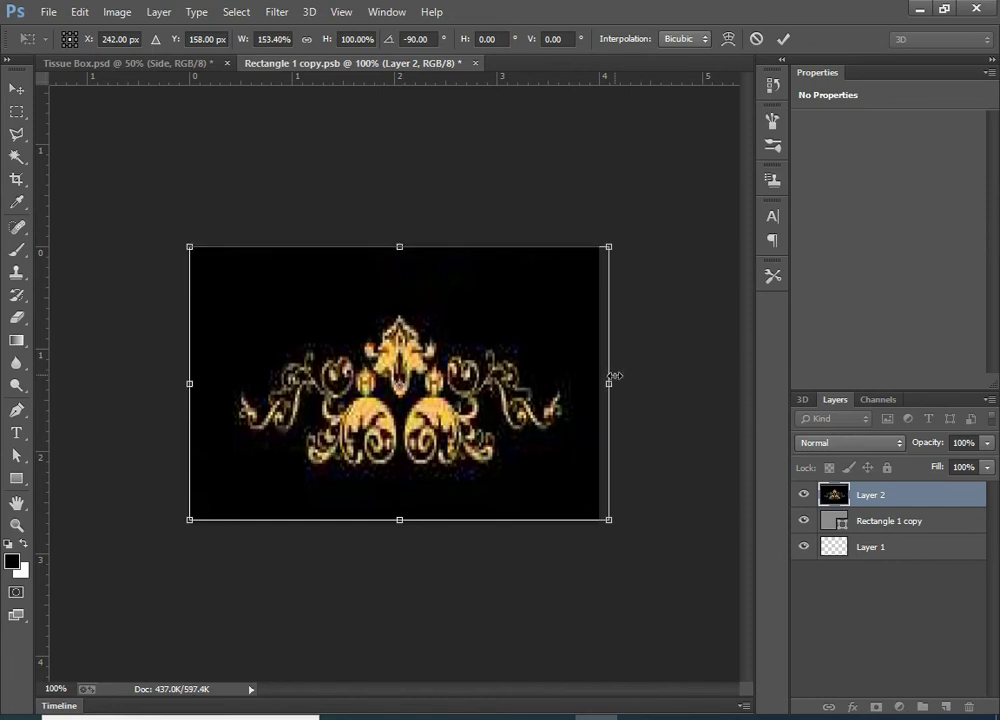
{"action": "left_click_drag", "start_coordinate": [614, 376], "coordinate": [599, 376]}
{"action": "key", "text": "Return"}
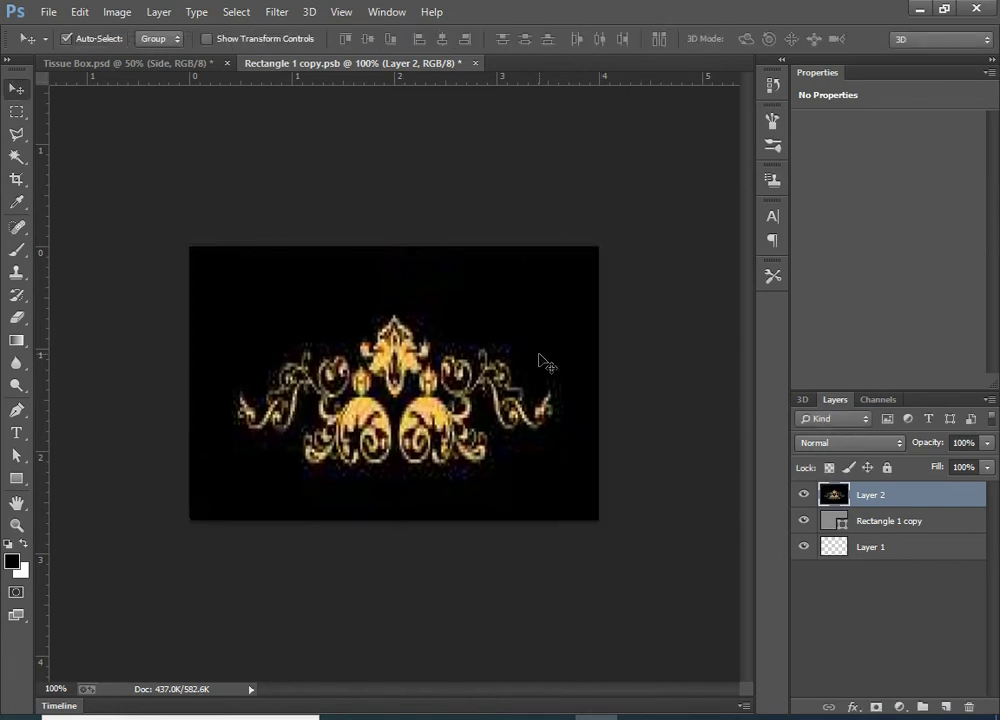
{"action": "key", "text": "ctrl+s"}
{"action": "left_click", "coordinate": [468, 63]}
{"action": "key", "text": "ctrl+0"}
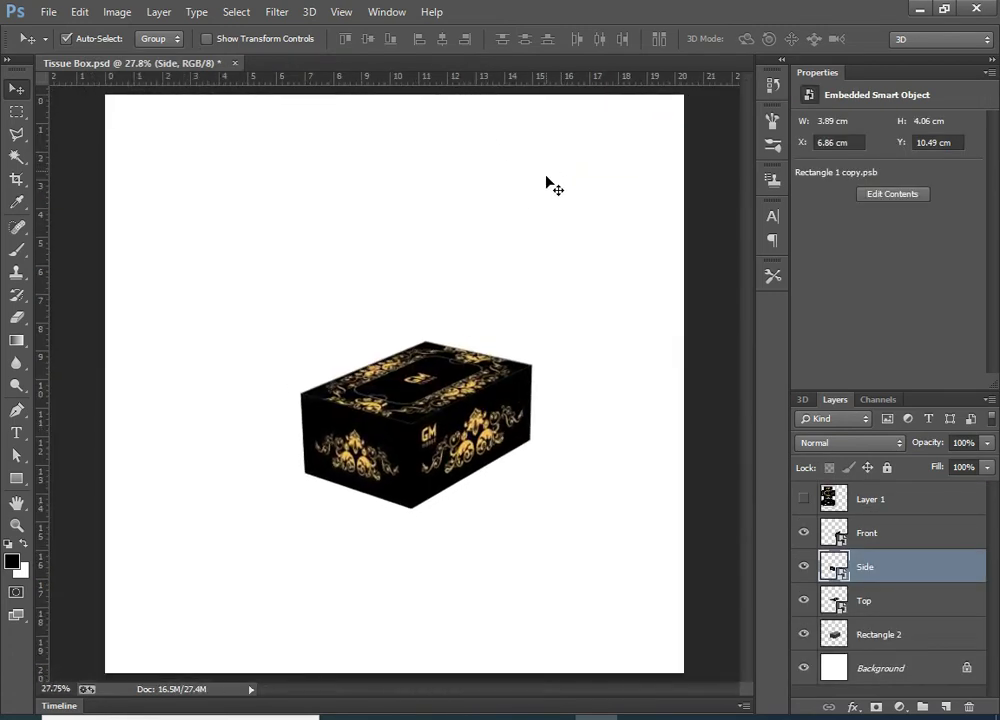
Step: Convert the Front, Side, Top and Rectangle 2 layers into one smart object
{"action": "left_click", "coordinate": [898, 540]}
{"action": "left_click", "coordinate": [884, 572], "text": "shift"}
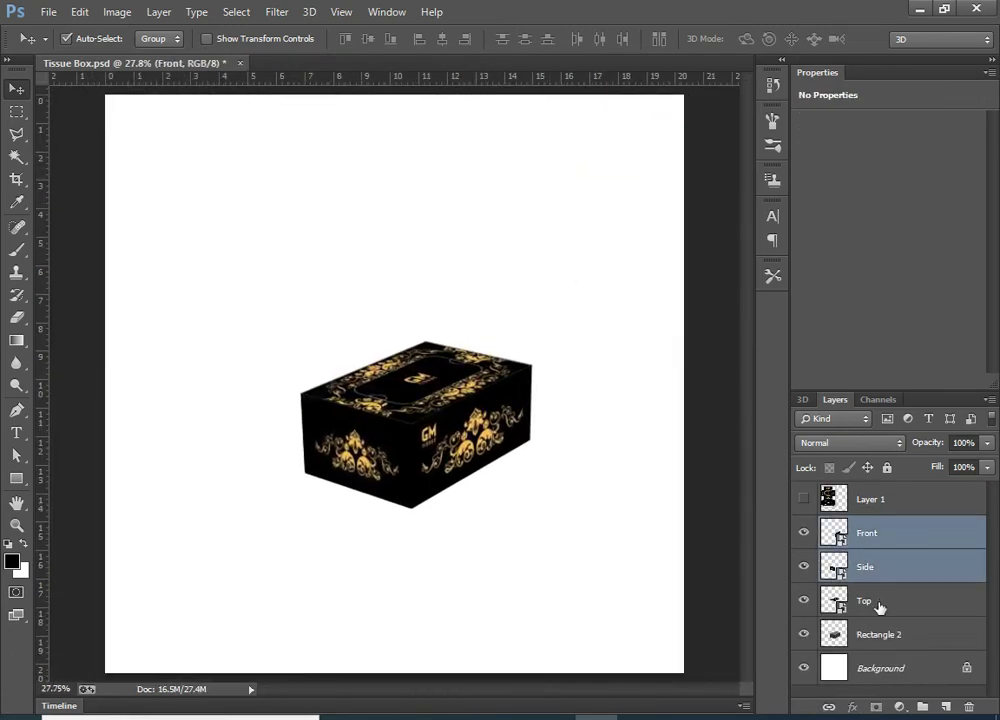
{"action": "left_click", "coordinate": [880, 601], "text": "shift"}
{"action": "left_click", "coordinate": [880, 638], "text": "shift"}
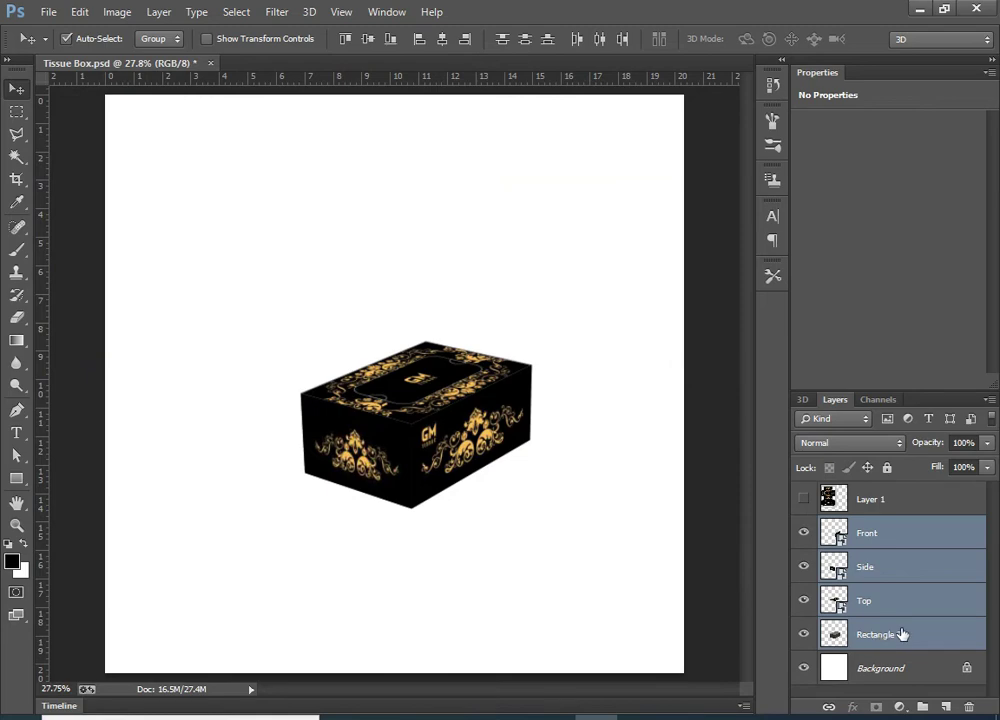
{"action": "right_click", "coordinate": [902, 634]}
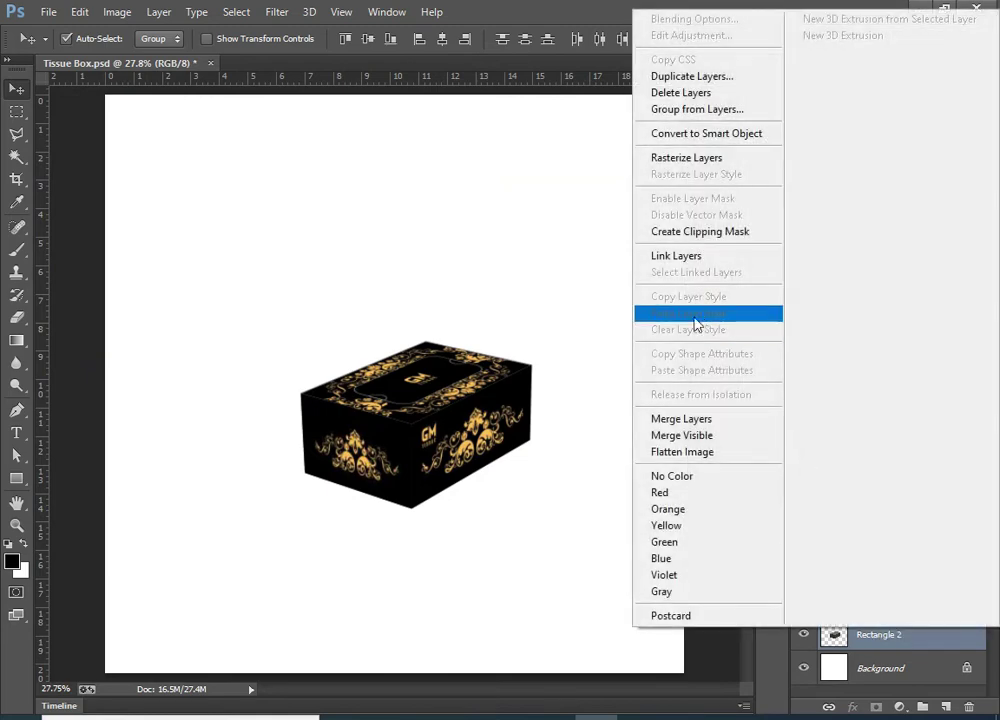
{"action": "left_click", "coordinate": [707, 140]}
Step: Move the box up-left, enlarge it about 141%, and unlock Background as Layer 0
{"action": "left_click_drag", "start_coordinate": [460, 390], "coordinate": [437, 342]}
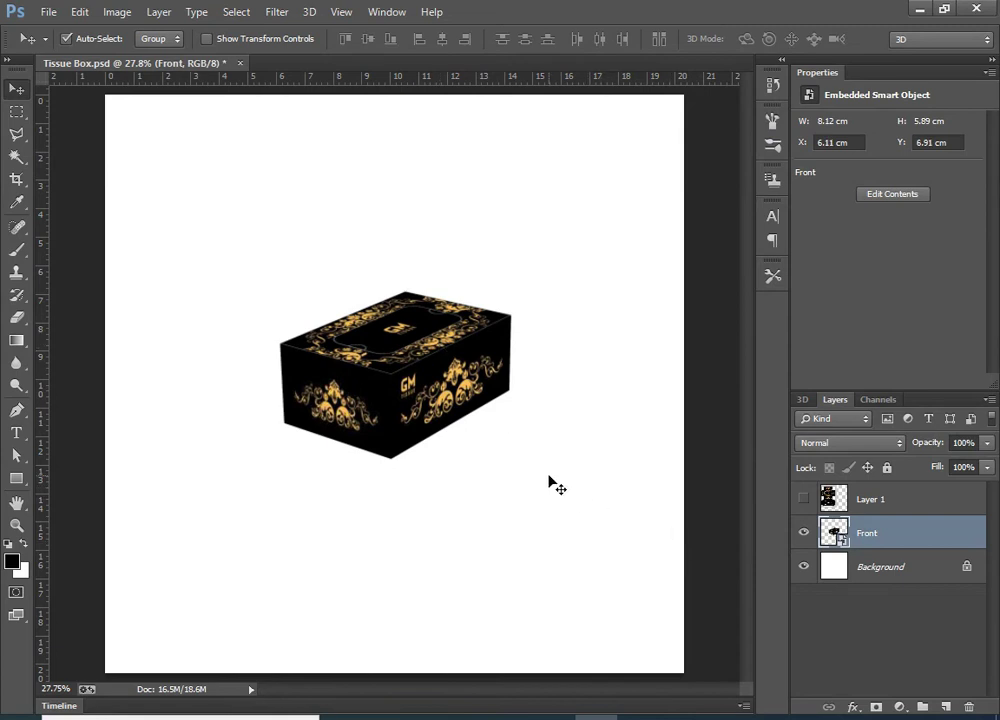
{"action": "key", "text": "ctrl+t"}
{"action": "left_click_drag", "start_coordinate": [512, 459], "coordinate": [622, 513]}
{"action": "left_click_drag", "start_coordinate": [440, 390], "coordinate": [398, 370]}
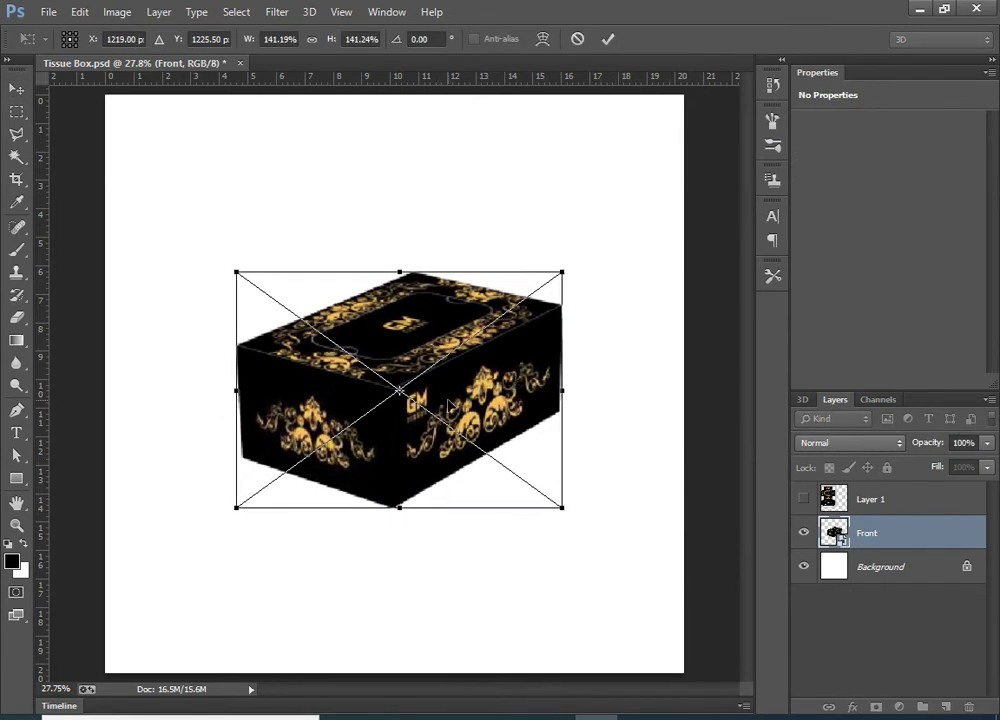
{"action": "key", "text": "Return"}
{"action": "double_click", "coordinate": [925, 584]}
{"action": "key", "text": "Return"}
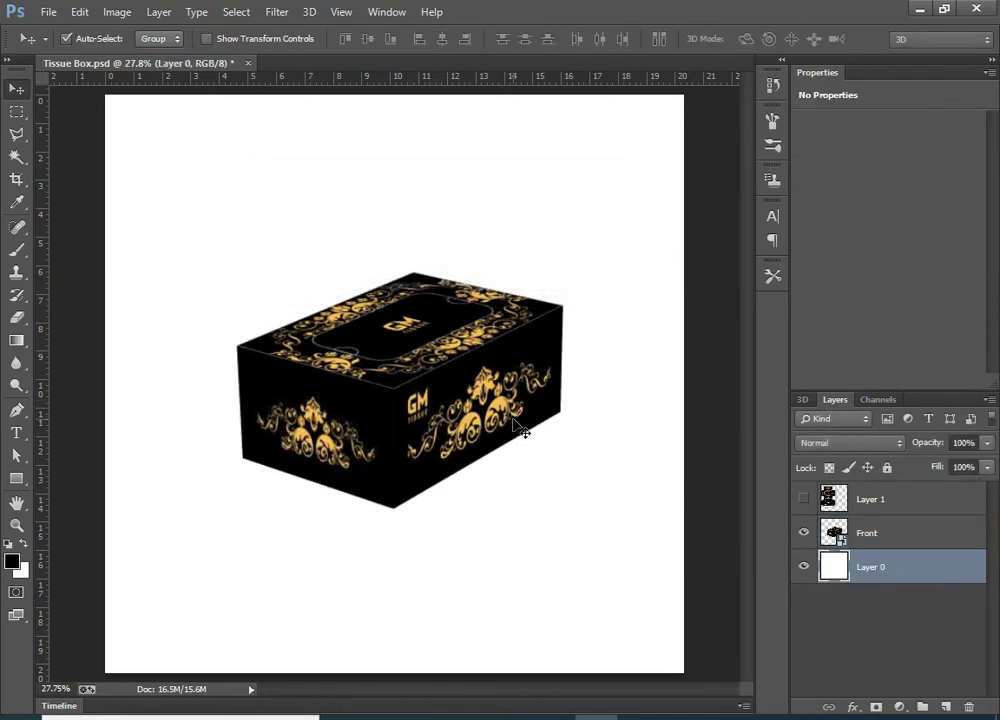
Step: Start a gradient whose left stop is pure black 000000
{"action": "key", "text": "g"}
{"action": "left_click", "coordinate": [100, 38]}
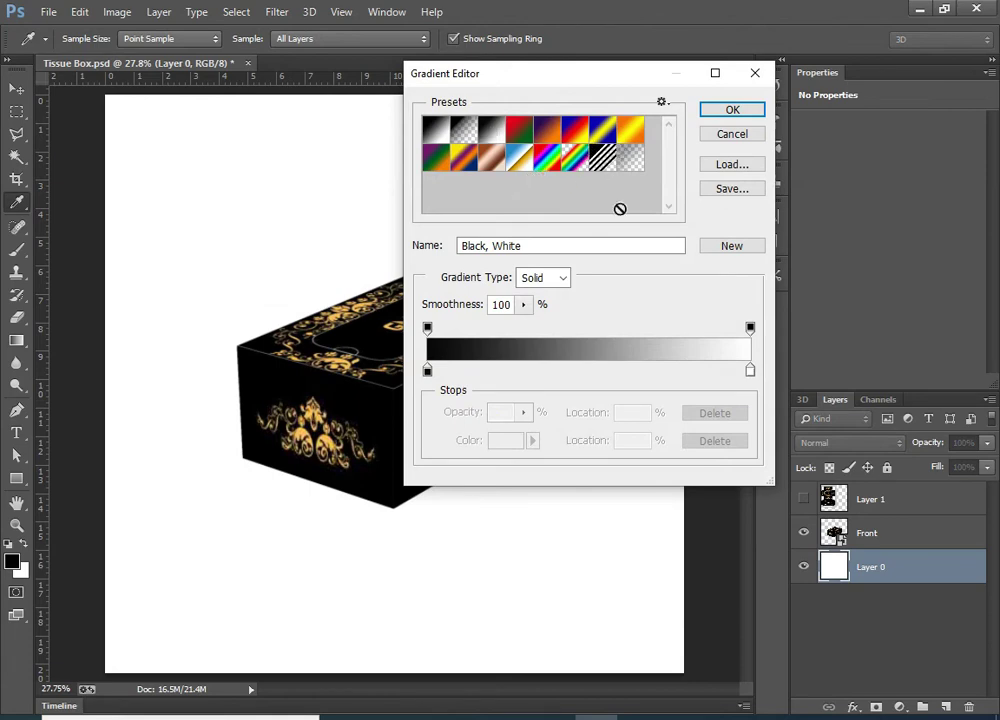
{"action": "left_click", "coordinate": [428, 372]}
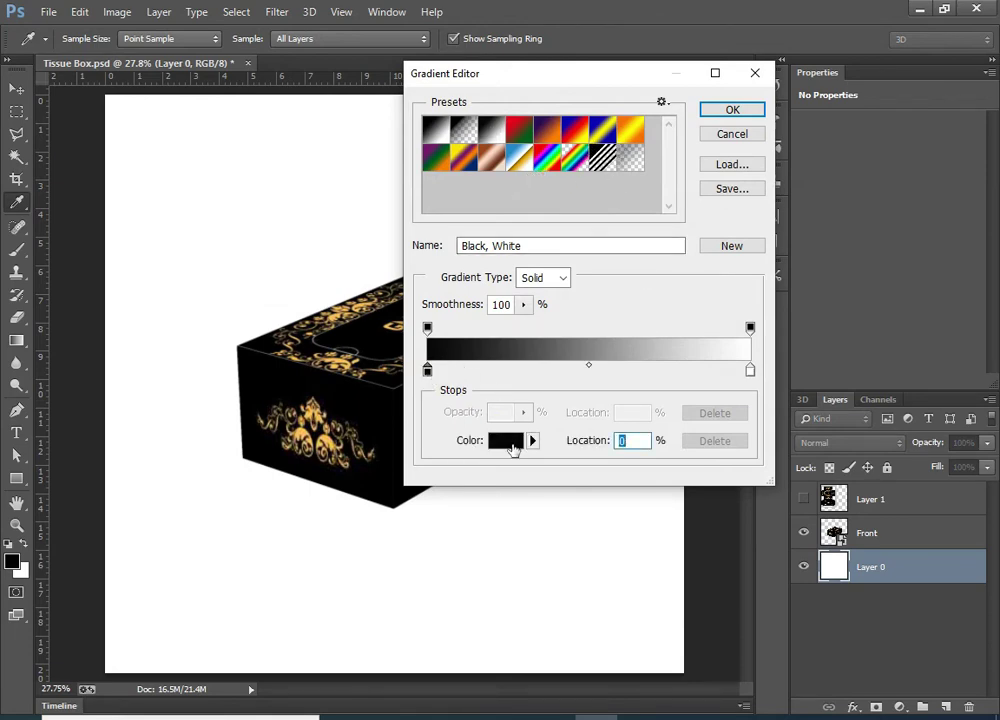
{"action": "left_click", "coordinate": [512, 450]}
{"action": "left_click_drag", "start_coordinate": [520, 557], "coordinate": [451, 669]}
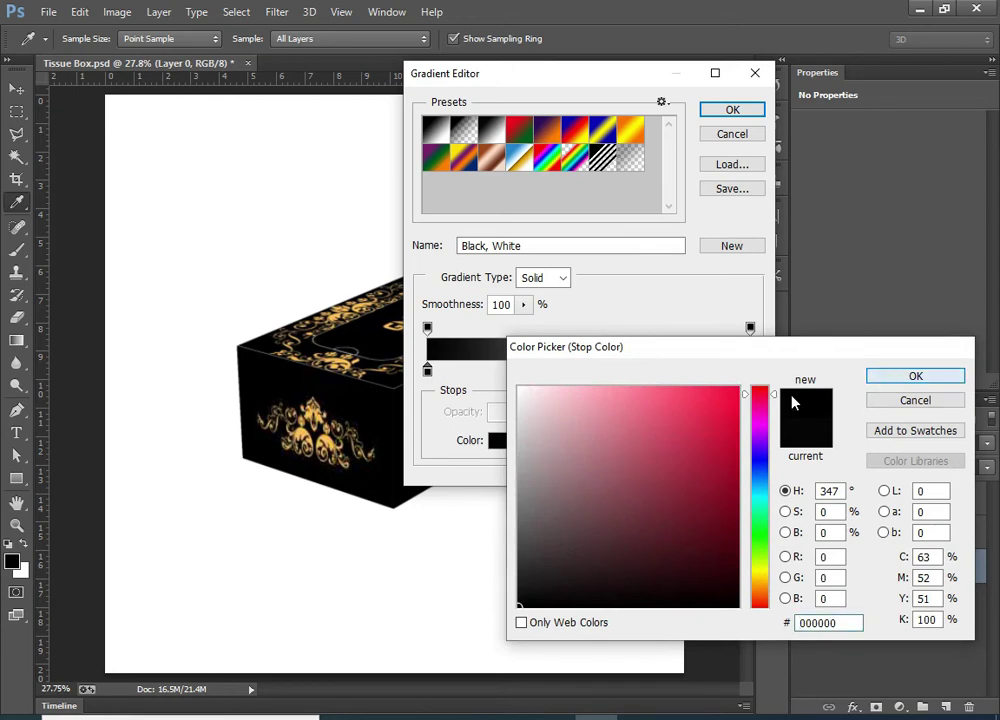
{"action": "key", "text": "Return"}
Step: Set the right stop to dark red 5e0000 and fill Layer 0 top to bottom
{"action": "left_click", "coordinate": [750, 372]}
{"action": "left_click", "coordinate": [505, 440]}
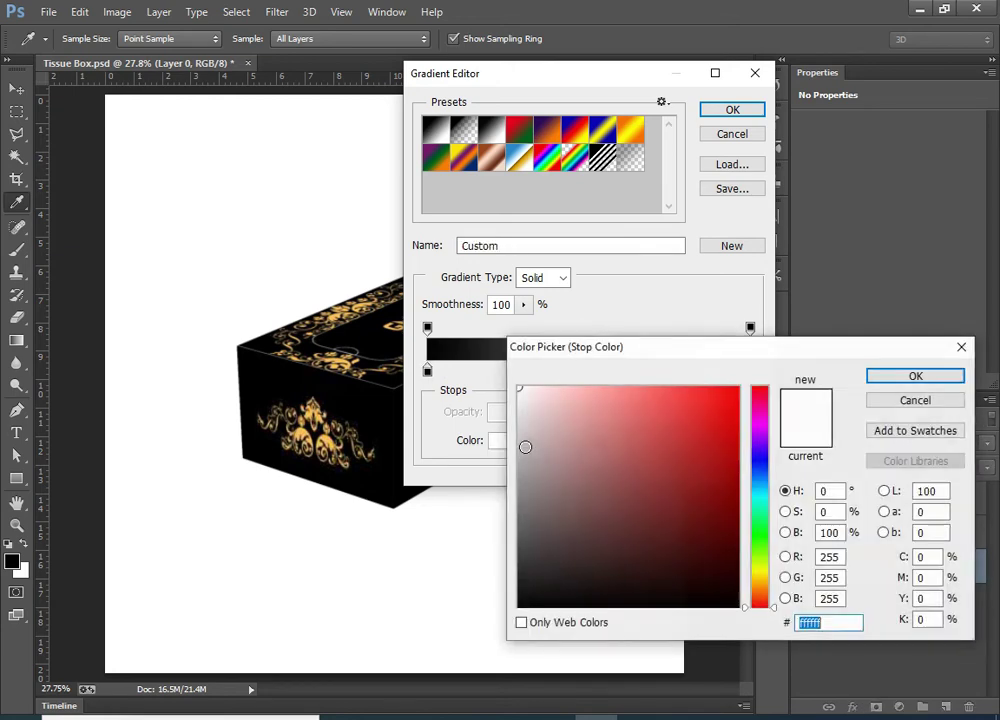
{"action": "left_click_drag", "start_coordinate": [687, 484], "coordinate": [737, 526]}
{"action": "left_click", "coordinate": [916, 377]}
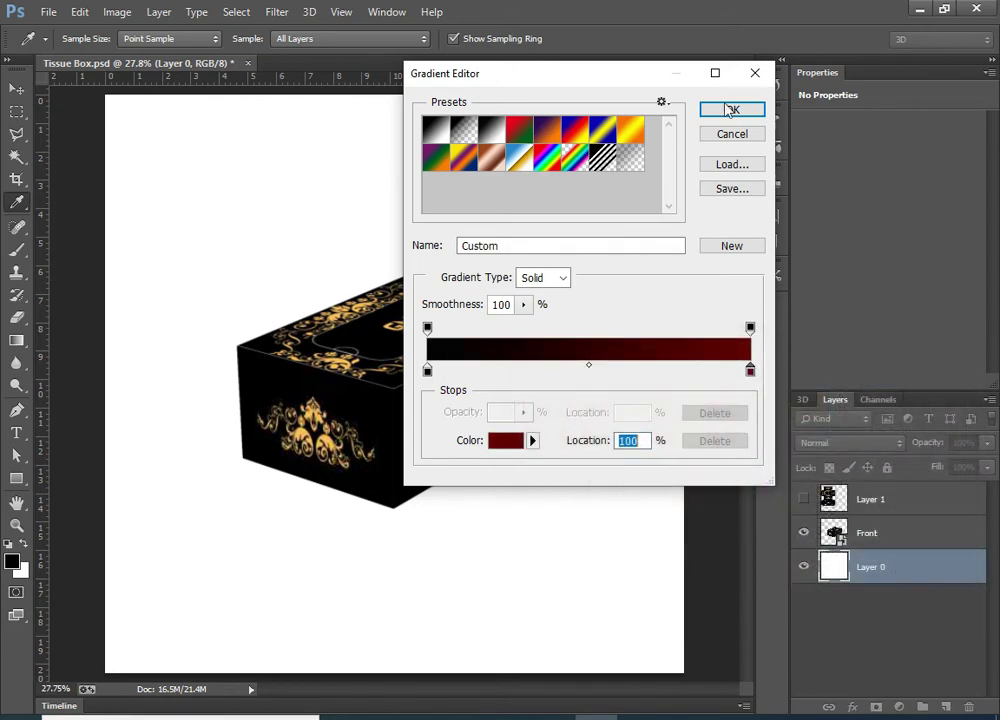
{"action": "left_click", "coordinate": [731, 108]}
{"action": "mouse_move", "coordinate": [379, 95]}
{"action": "left_mouse_down"}
{"action": "mouse_move", "coordinate": [344, 398]}
{"action": "mouse_move", "coordinate": [356, 664]}
{"action": "left_mouse_up"}
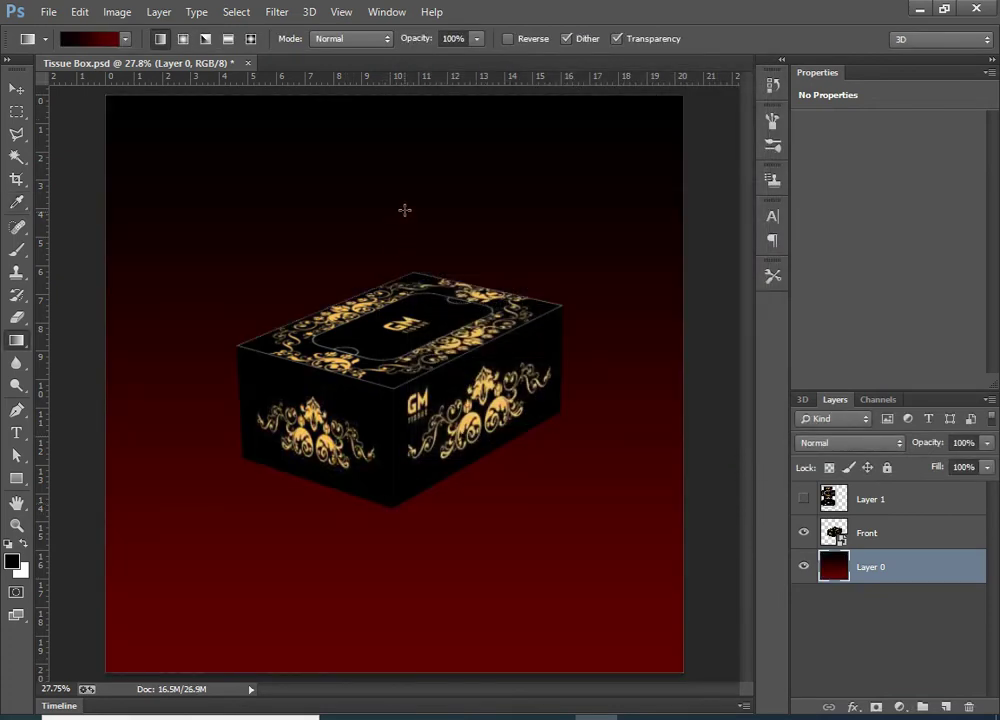
{"action": "key", "text": "v"}
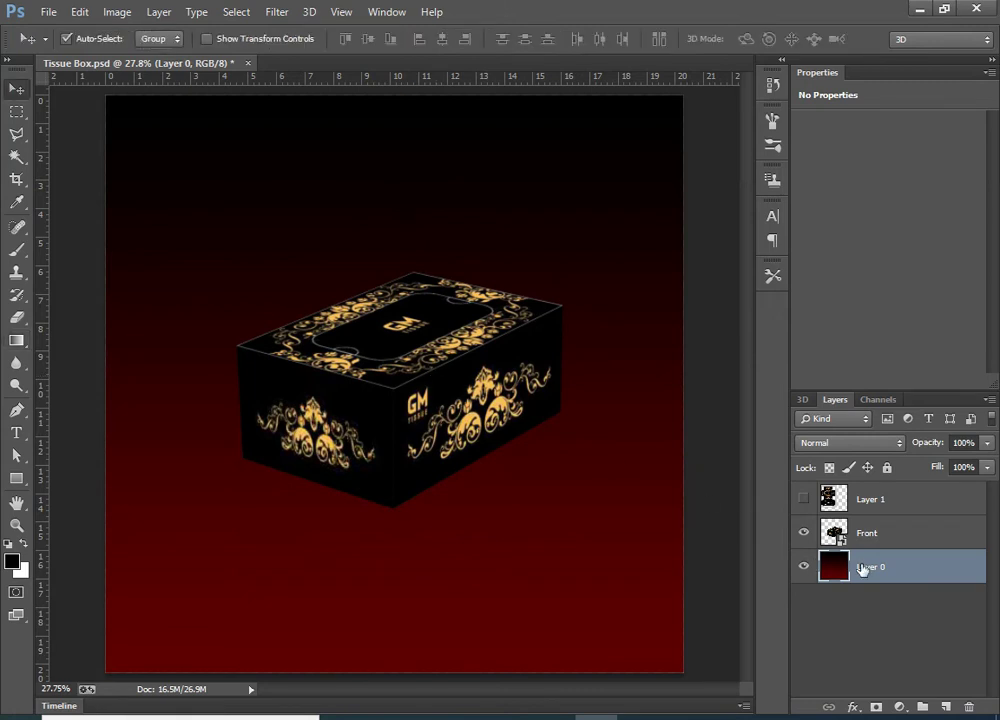
Step: Duplicate Layer 0 and squash the copy into the lower half of the canvas
{"action": "mouse_move", "coordinate": [862, 569]}
{"action": "left_mouse_down"}
{"action": "mouse_move", "coordinate": [832, 570]}
{"action": "mouse_move", "coordinate": [945, 707]}
{"action": "left_mouse_up"}
{"action": "key", "text": "ctrl+t"}
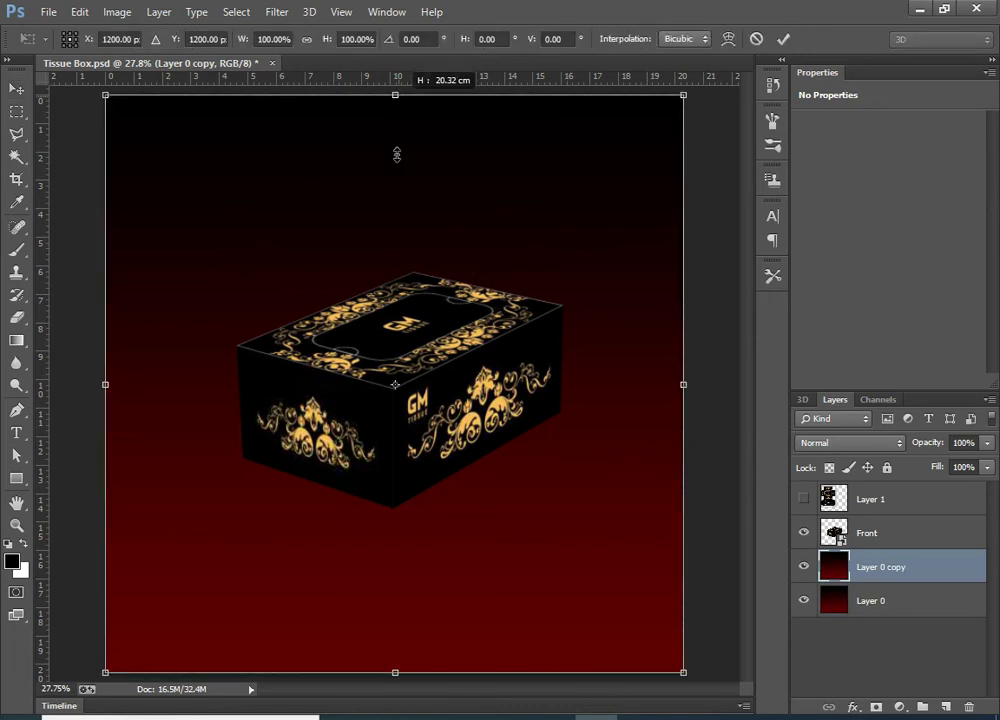
{"action": "left_click_drag", "start_coordinate": [396, 154], "coordinate": [410, 400]}
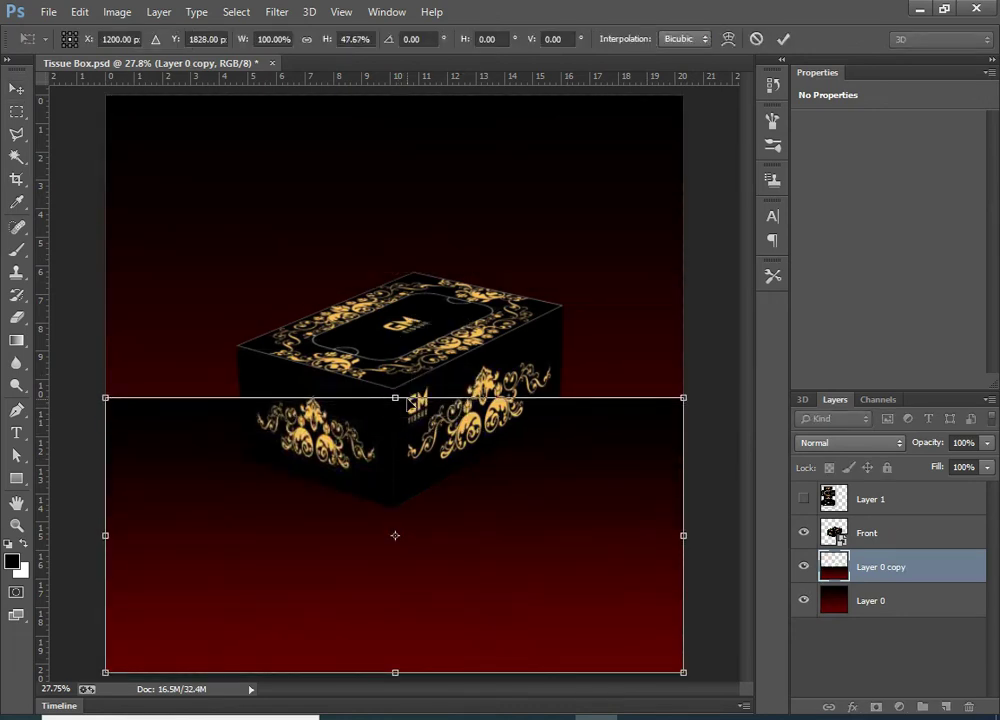
{"action": "key", "text": "Return"}
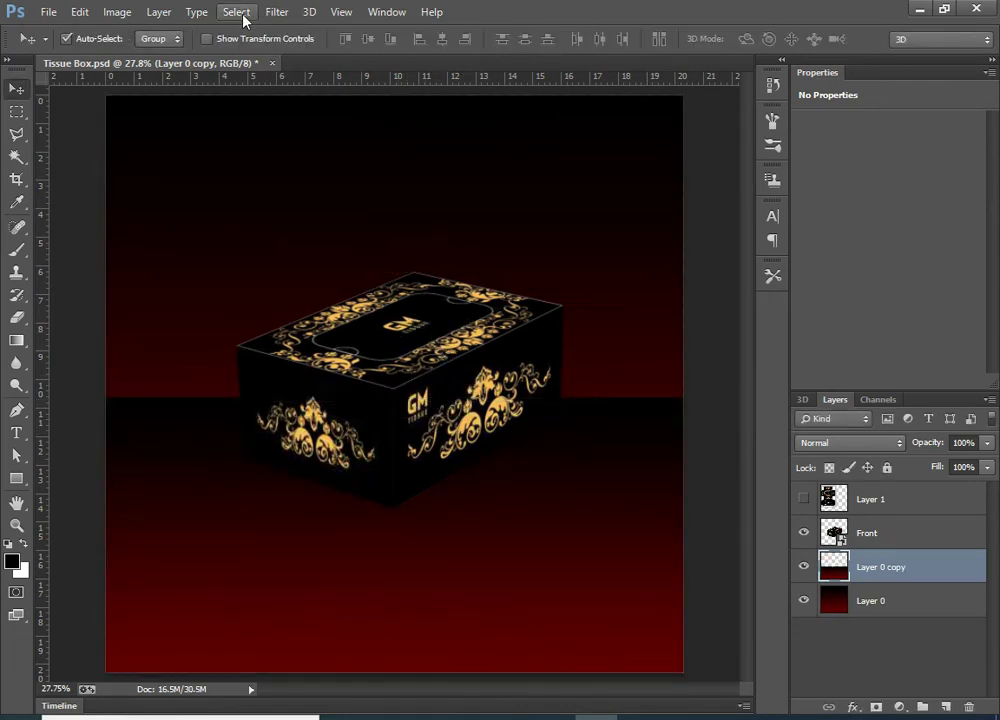
Step: Apply a 42.8 px Gaussian Blur to the floor copy
{"action": "left_click", "coordinate": [232, 12]}
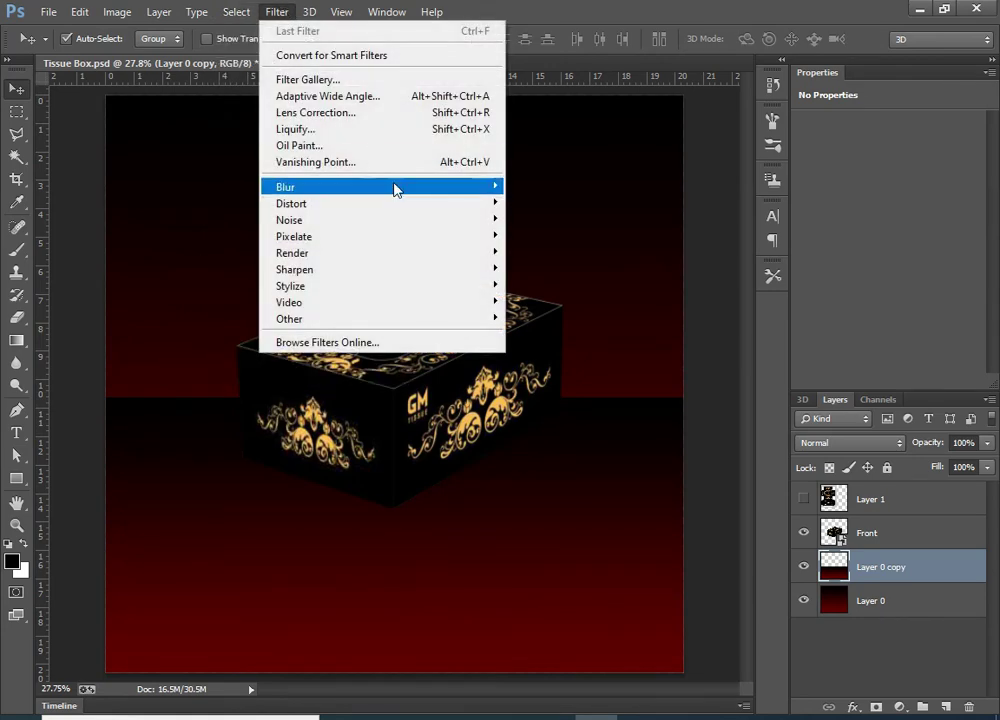
{"action": "left_click", "coordinate": [538, 307]}
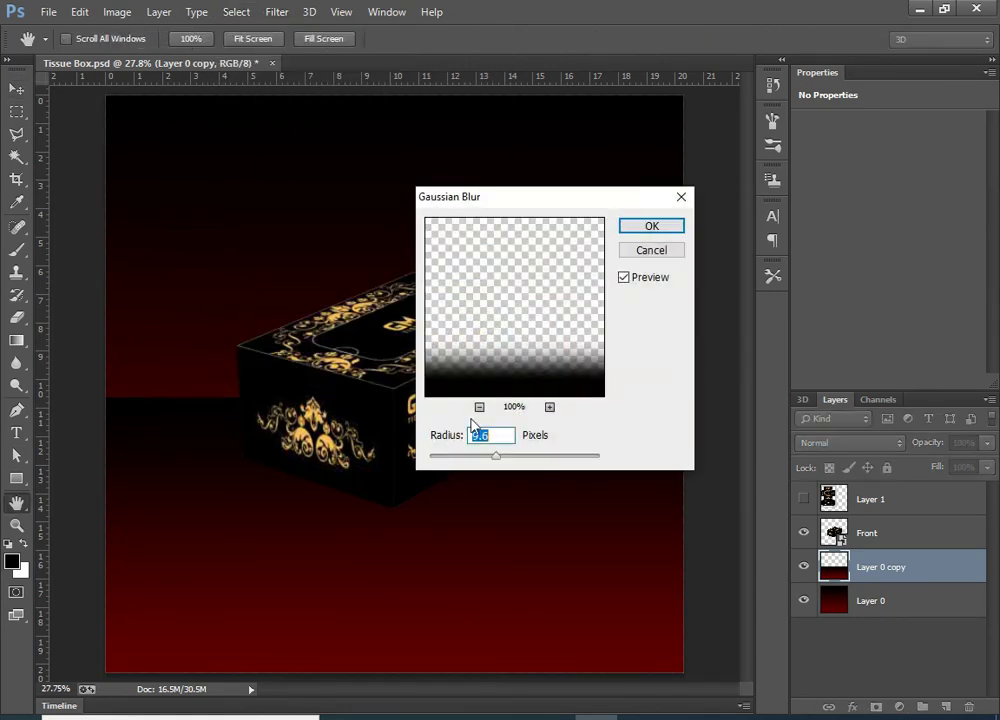
{"action": "left_click_drag", "start_coordinate": [538, 458], "coordinate": [519, 461]}
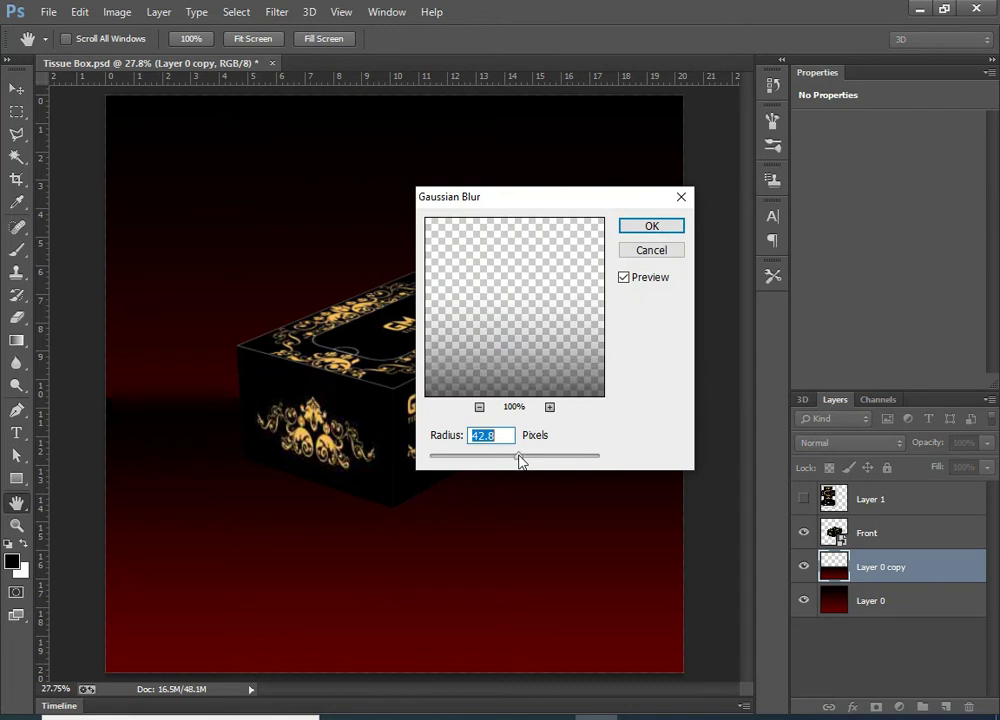
{"action": "left_click", "coordinate": [650, 225]}
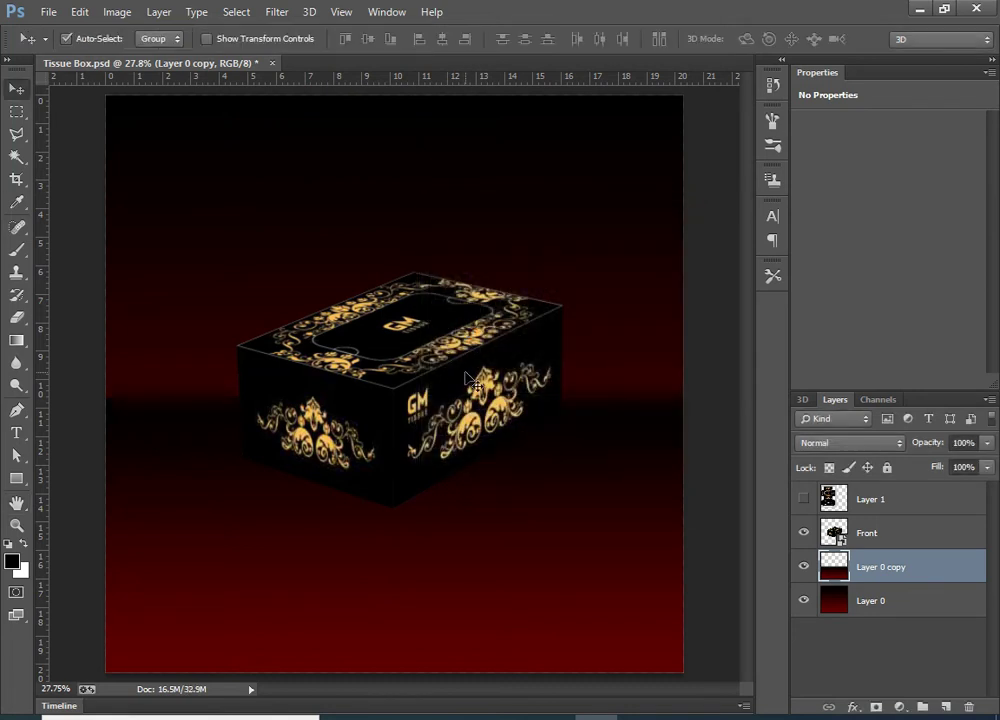
Step: Move the box down onto the floor and stretch the floor past the canvas bottom
{"action": "mouse_move", "coordinate": [494, 415]}
{"action": "left_mouse_down"}
{"action": "mouse_move", "coordinate": [449, 476]}
{"action": "mouse_move", "coordinate": [449, 467]}
{"action": "left_mouse_up"}
{"action": "left_click_drag", "start_coordinate": [587, 486], "coordinate": [585, 497]}
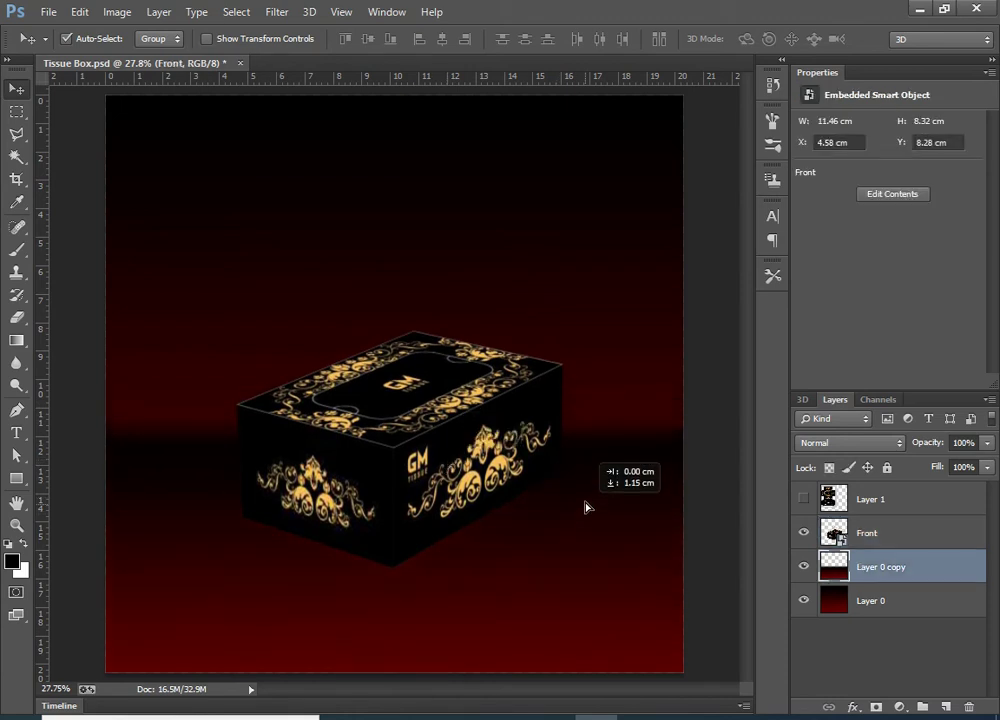
{"action": "key", "text": "alt+t"}
{"action": "key", "text": "Escape"}
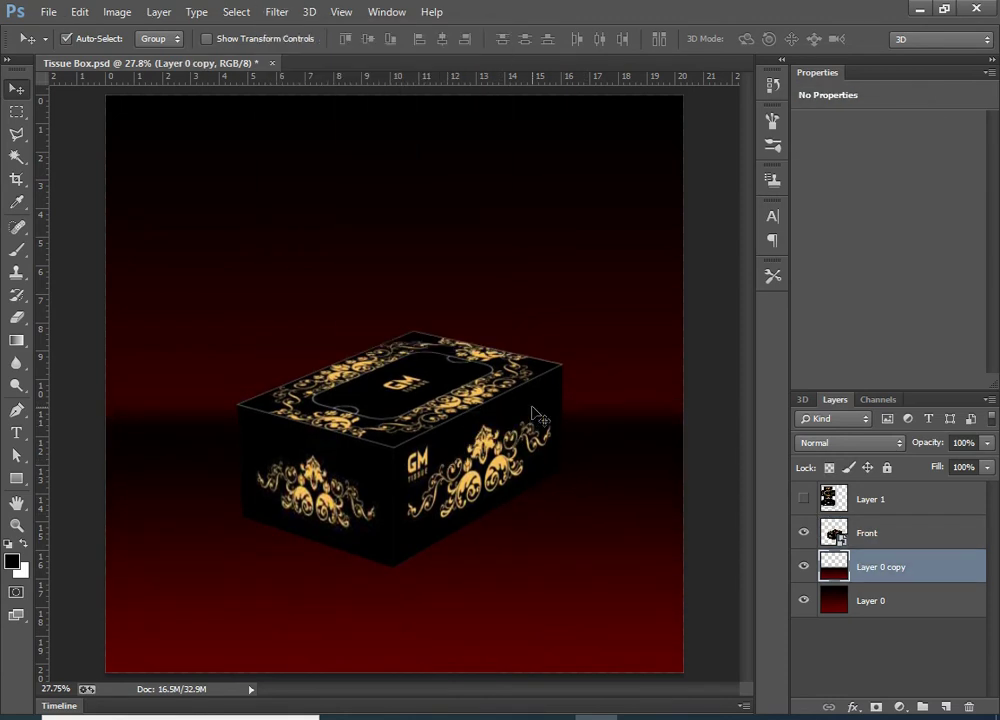
{"action": "key", "text": "ctrl+minus"}
{"action": "key", "text": "ctrl+minus"}
{"action": "key", "text": "ctrl+t"}
{"action": "left_click_drag", "start_coordinate": [393, 557], "coordinate": [392, 617]}
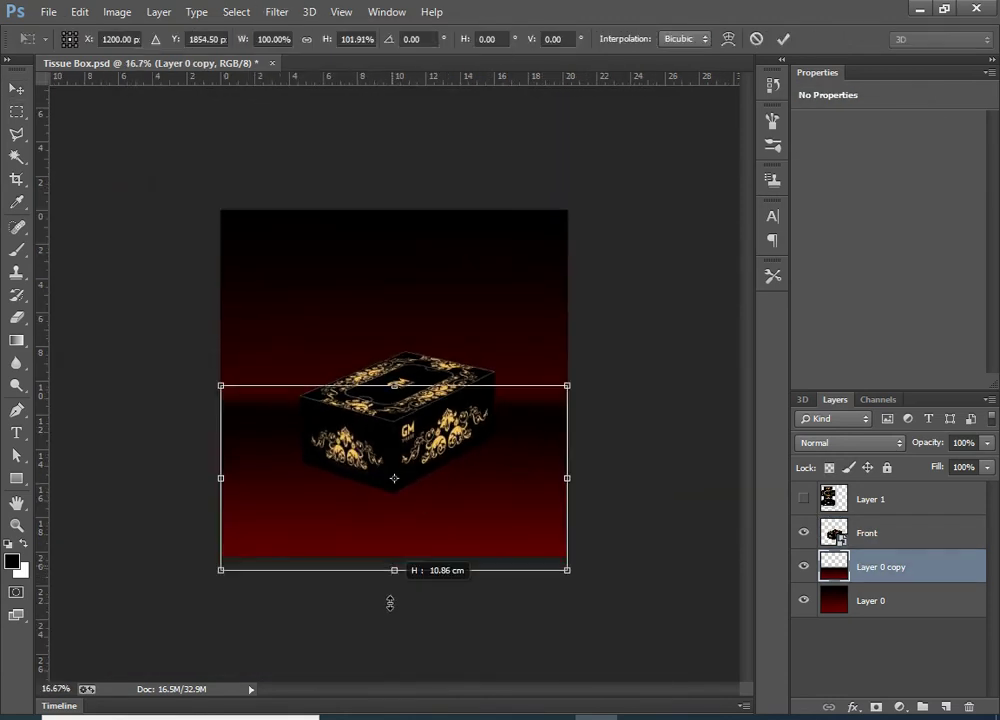
{"action": "key", "text": "Return"}
{"action": "key", "text": "alt+bracketright"}
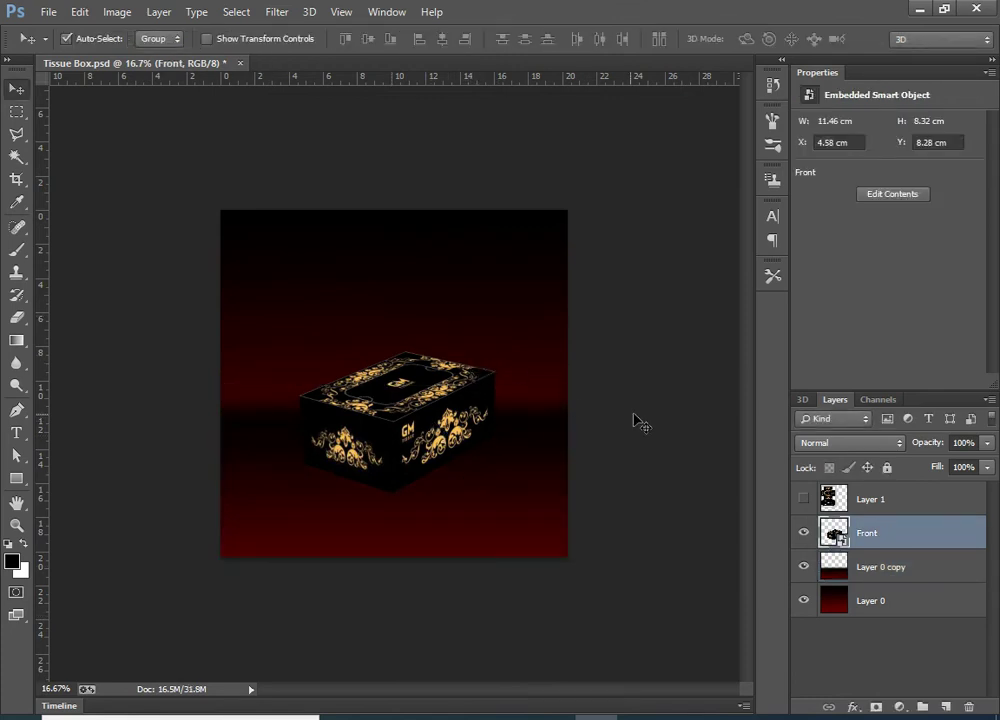
{"action": "key", "text": "ctrl+plus"}
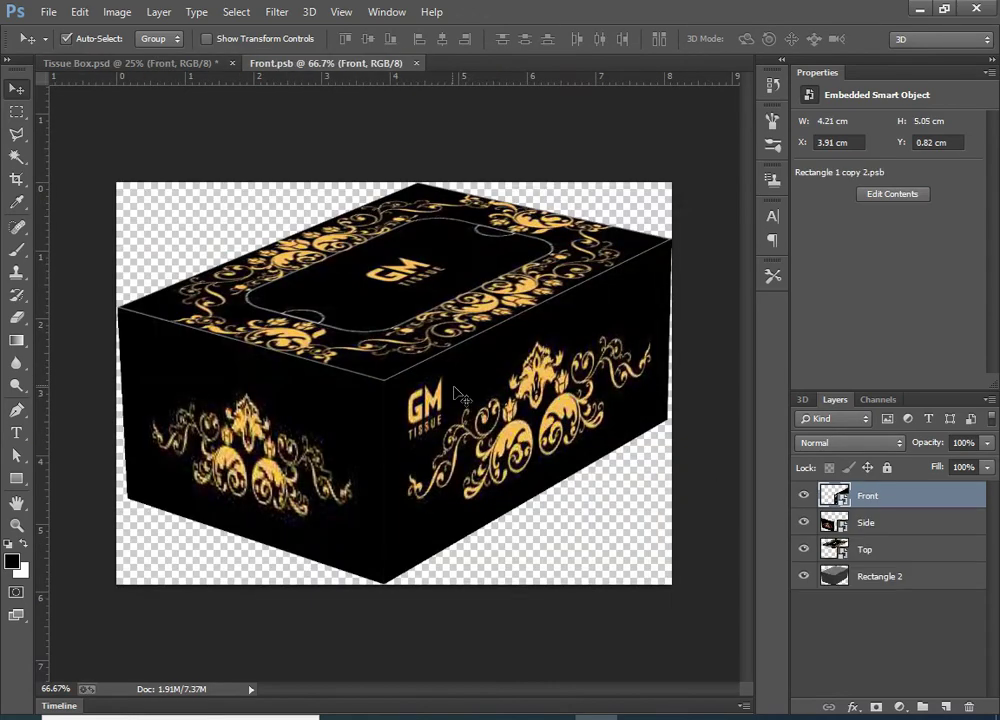
Step: Give the Top face layer a Gradient Overlay in Multiply blend mode
{"action": "left_click", "coordinate": [375, 295]}
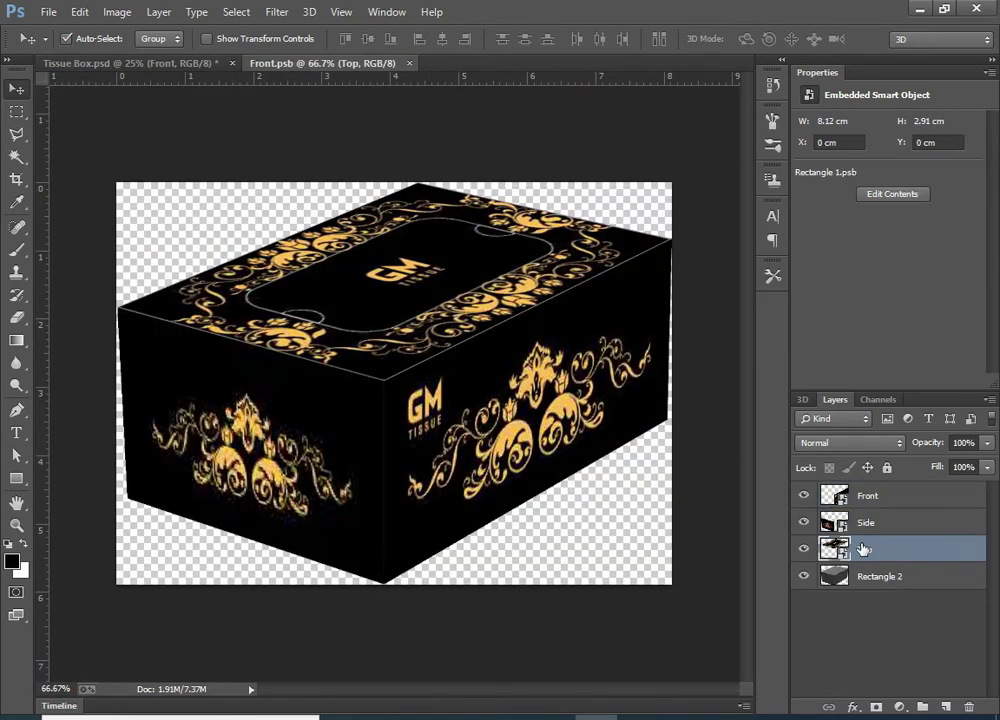
{"action": "right_click", "coordinate": [900, 549]}
{"action": "key", "text": "Escape"}
{"action": "left_click", "coordinate": [612, 278]}
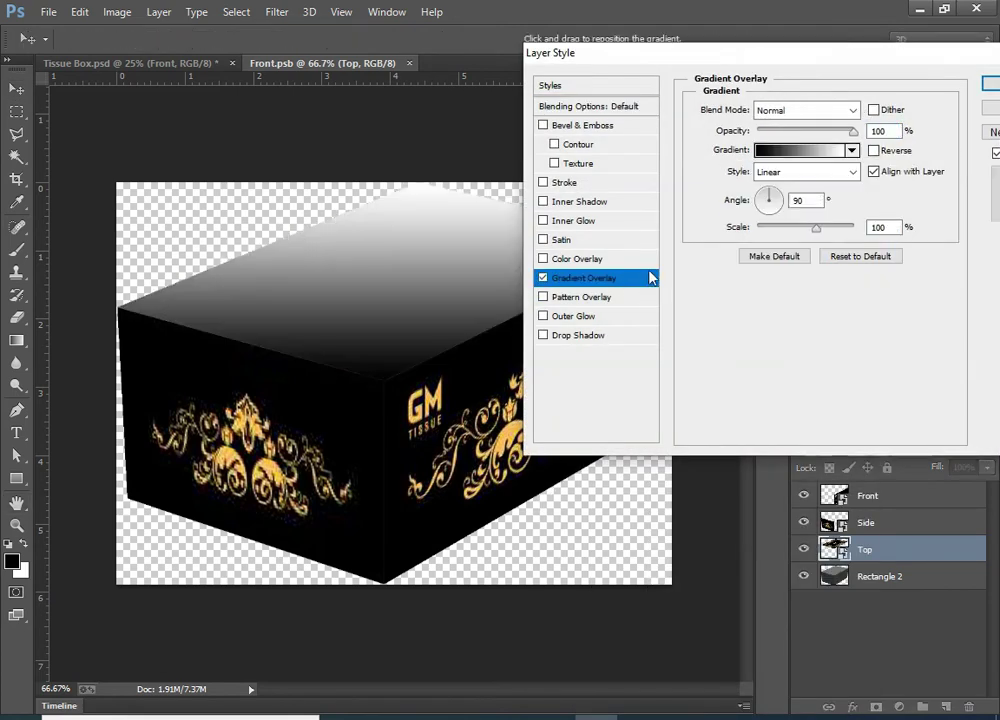
{"action": "left_click", "coordinate": [815, 110]}
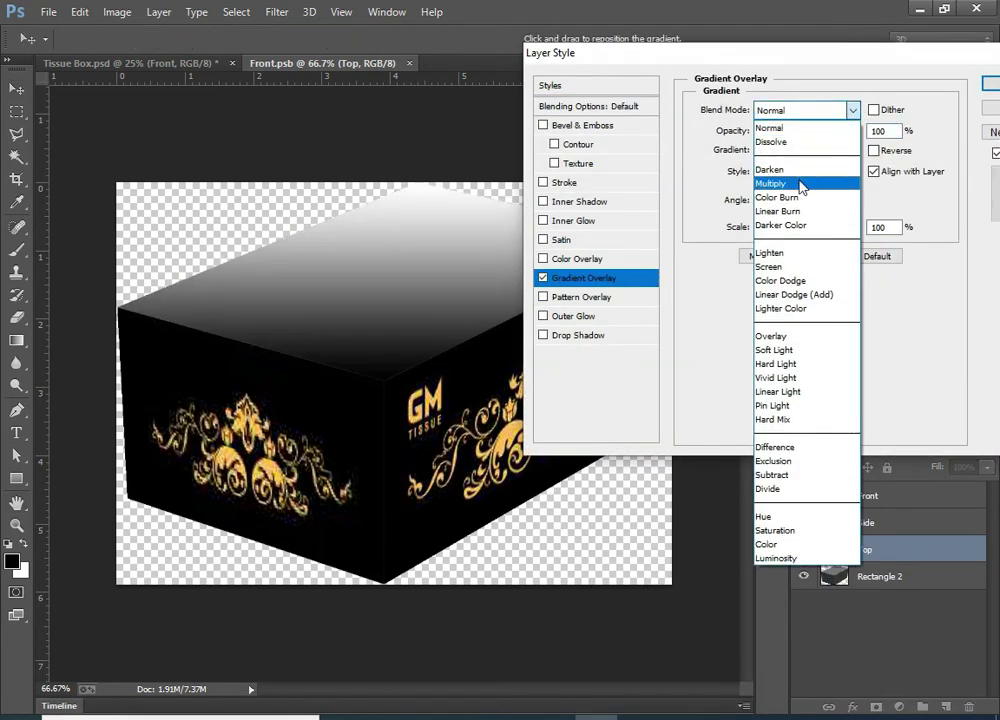
{"action": "left_click", "coordinate": [795, 185]}
{"action": "left_click_drag", "start_coordinate": [737, 52], "coordinate": [759, 60]}
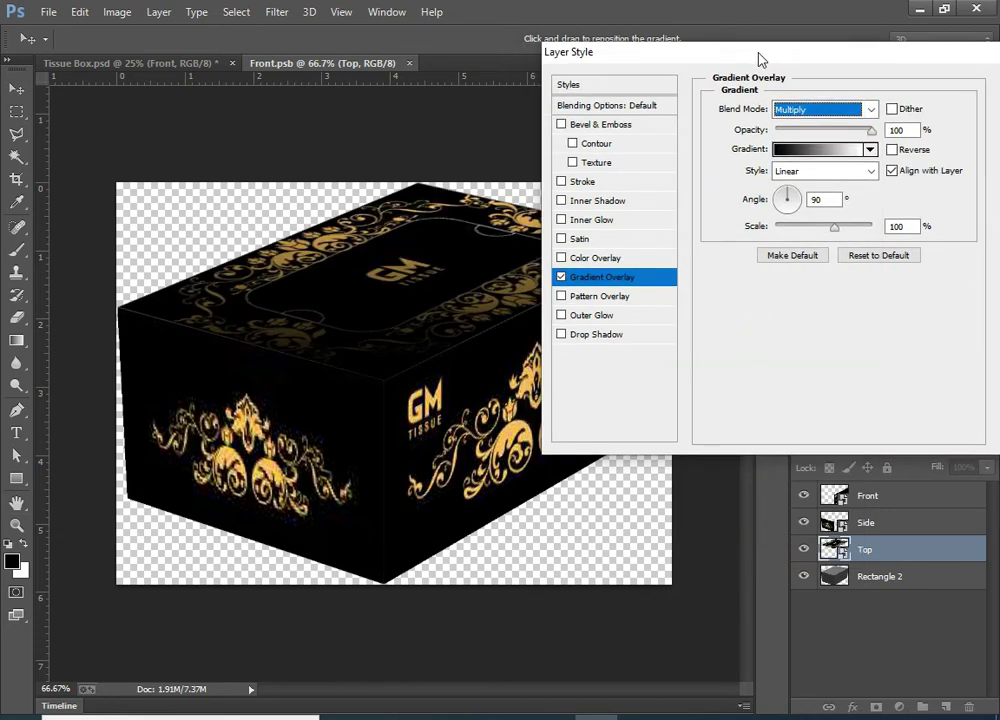
{"action": "key", "text": "Return"}
Step: Copy the Top layer's style and select the Front face layer
{"action": "right_click", "coordinate": [880, 550]}
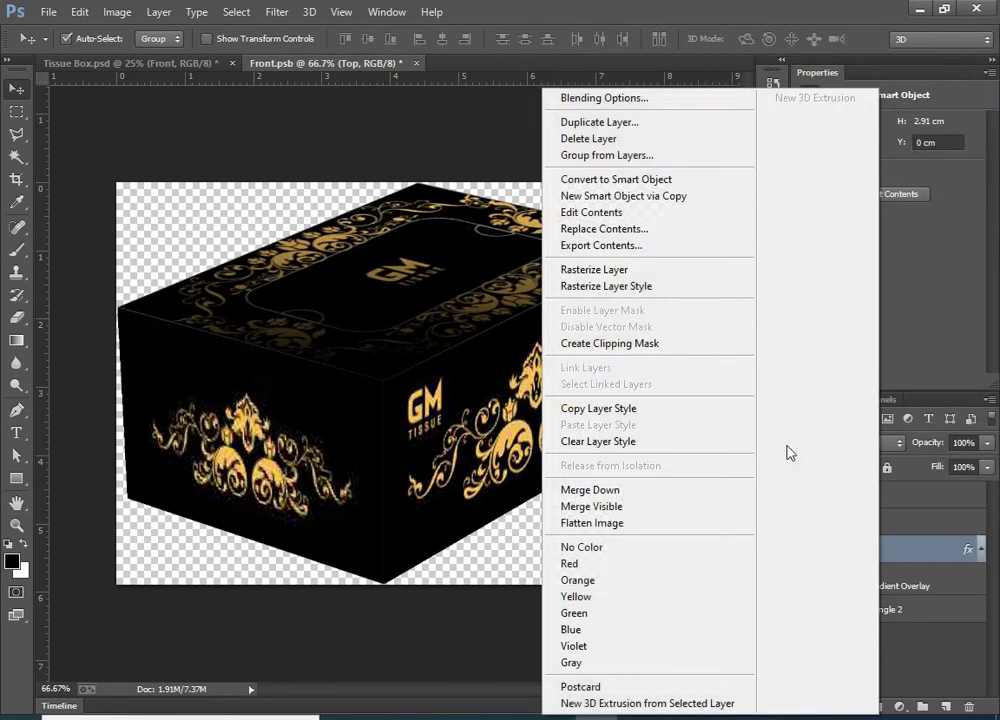
{"action": "left_click", "coordinate": [571, 412]}
{"action": "left_click", "coordinate": [521, 409]}
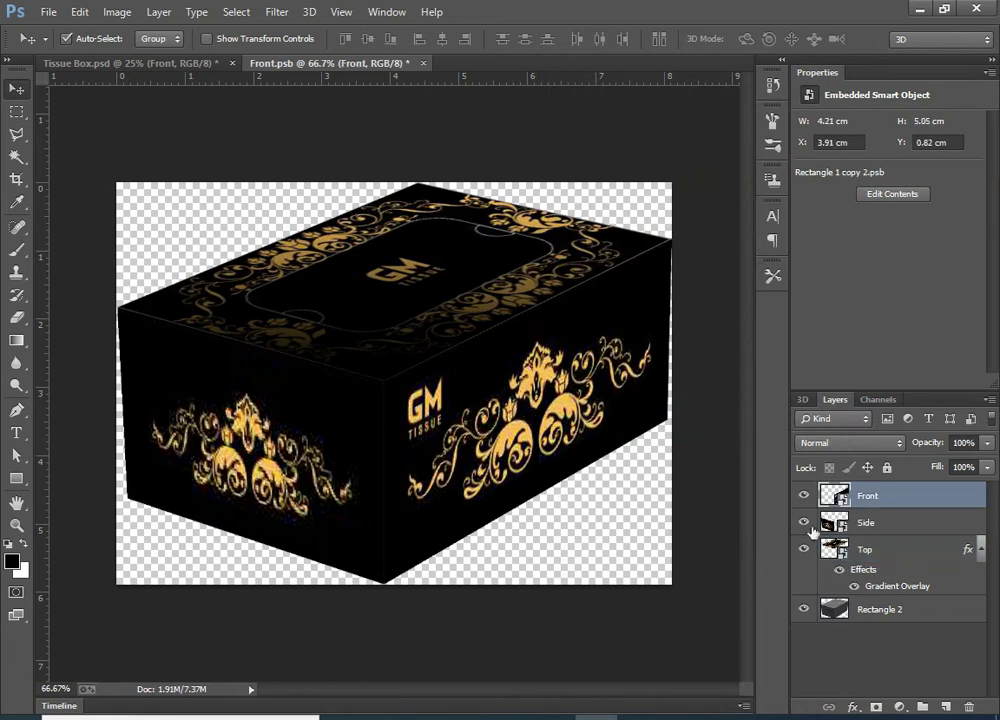
{"action": "right_click", "coordinate": [868, 497]}
Step: Paste the gradient overlay onto the Front face, angled at -104°
{"action": "left_click", "coordinate": [620, 440]}
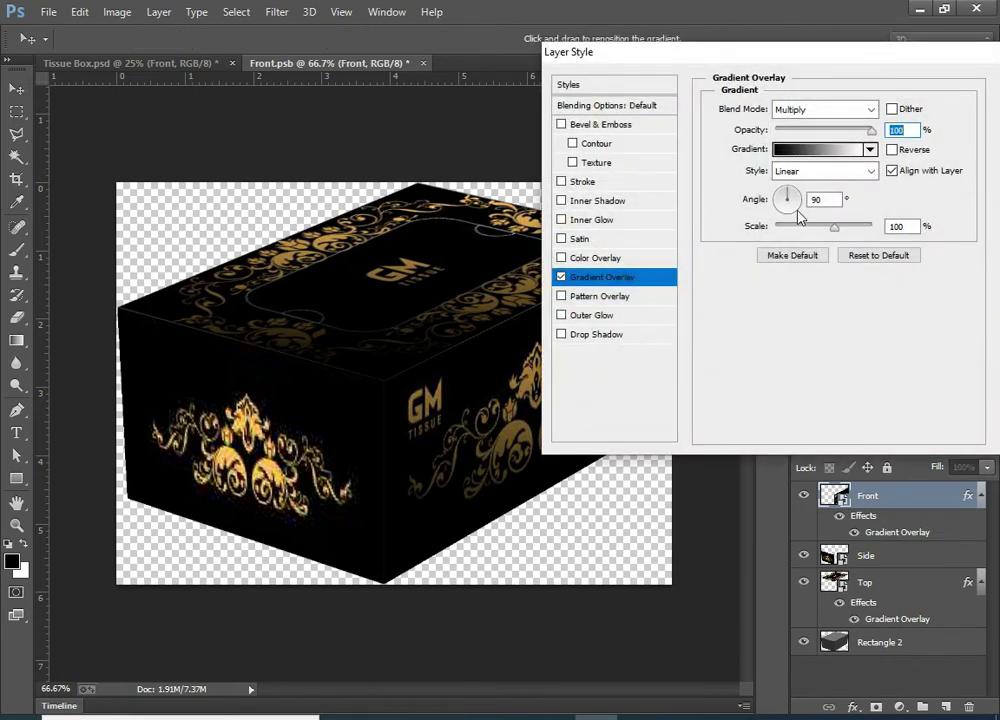
{"action": "left_click", "coordinate": [786, 220]}
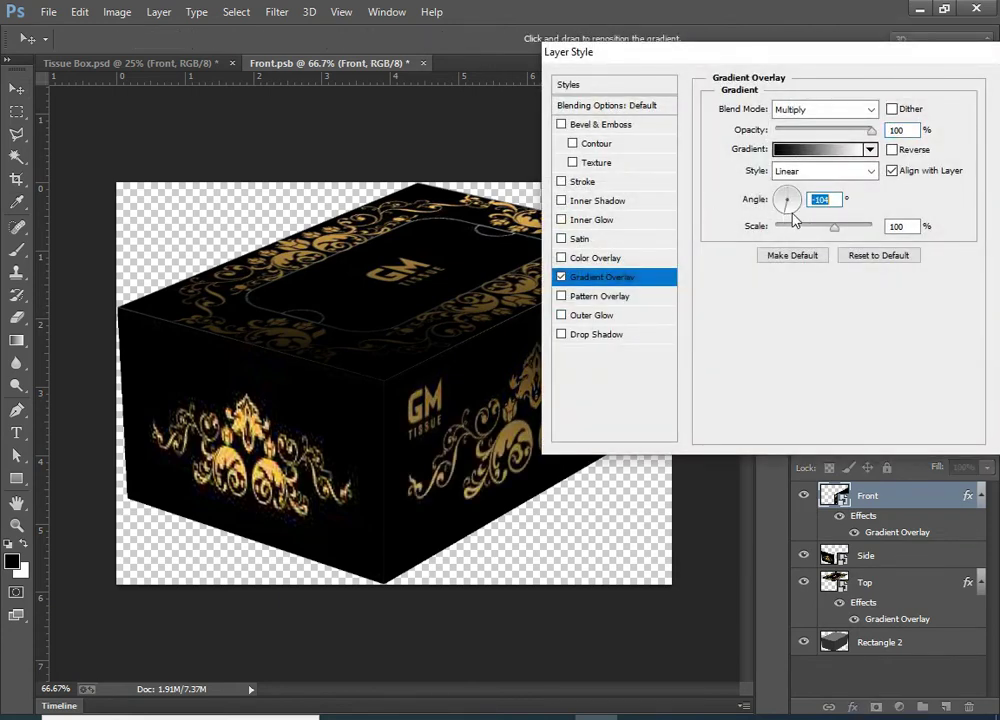
{"action": "key", "text": "Return"}
{"action": "key", "text": "Return"}
{"action": "left_click", "coordinate": [977, 496]}
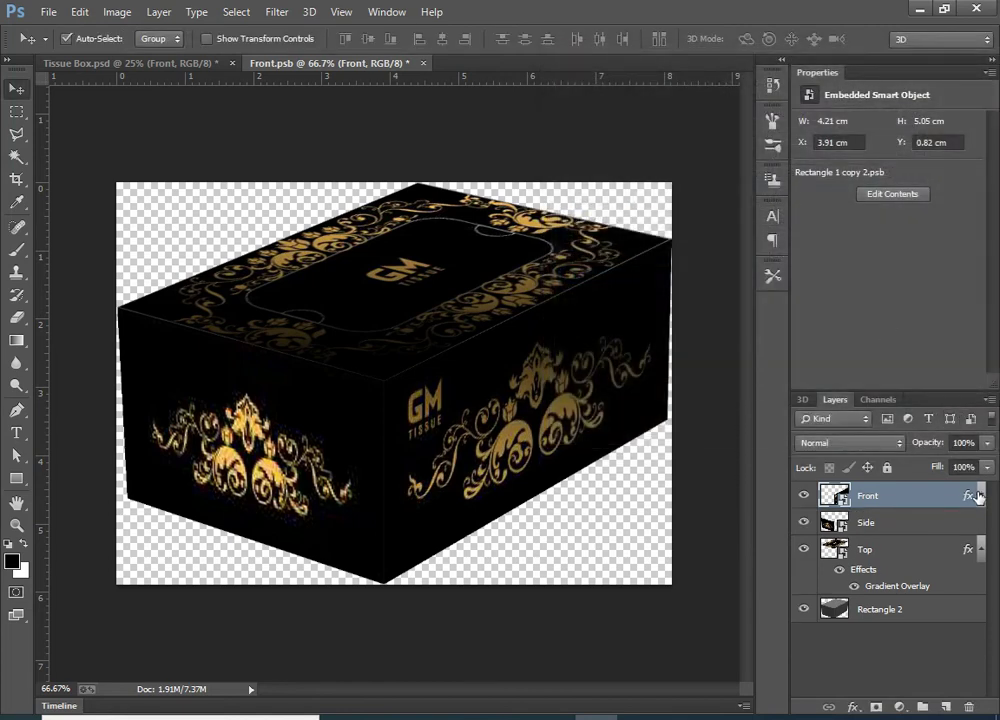
Step: Paste the same gradient overlay onto the Side face, angled at -90°
{"action": "right_click", "coordinate": [879, 523]}
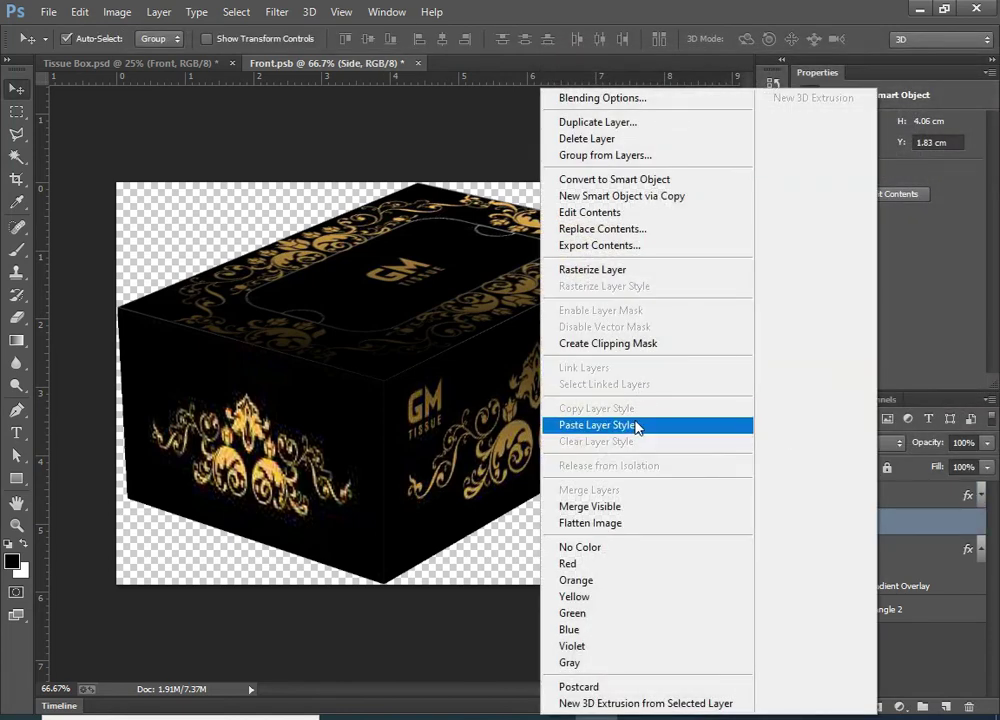
{"action": "left_click", "coordinate": [600, 424]}
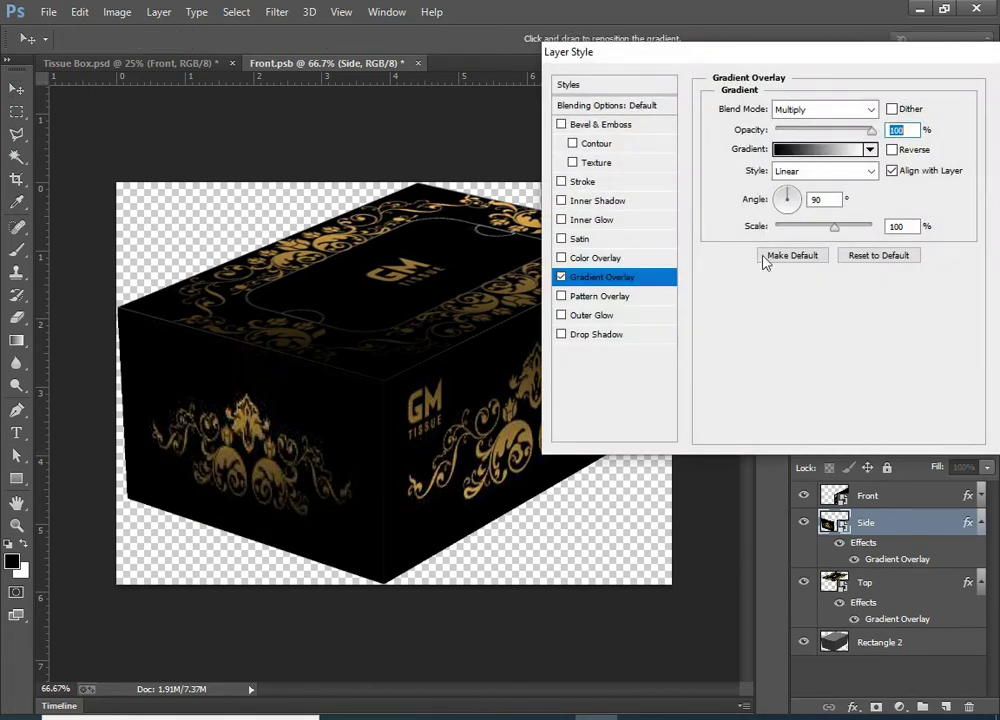
{"action": "key", "text": "Tab"}
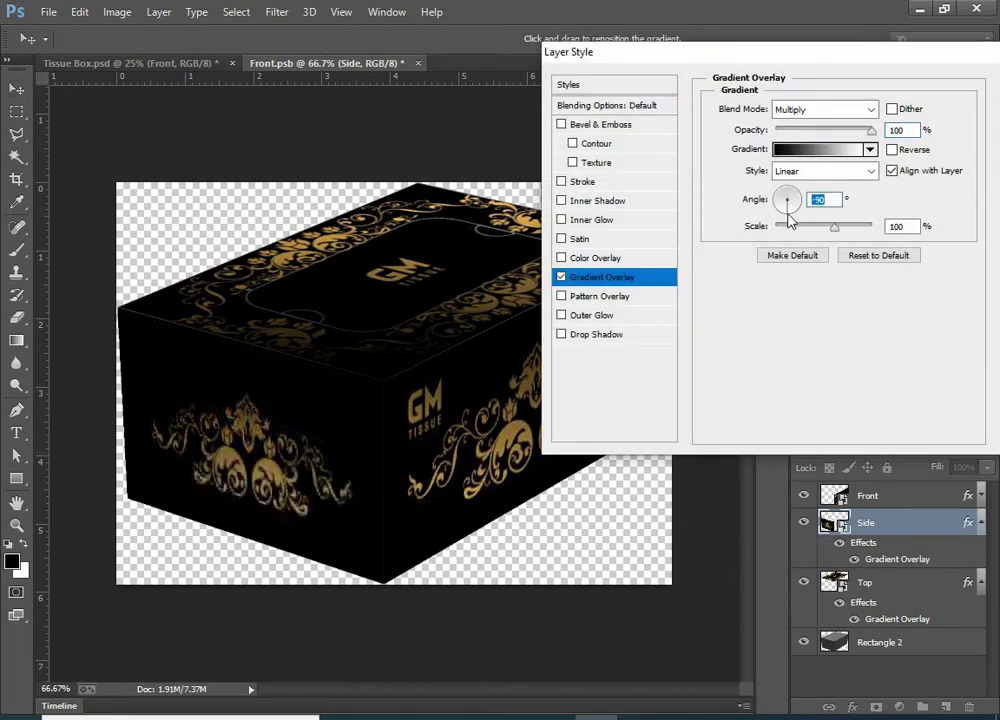
{"action": "key", "text": "Return"}
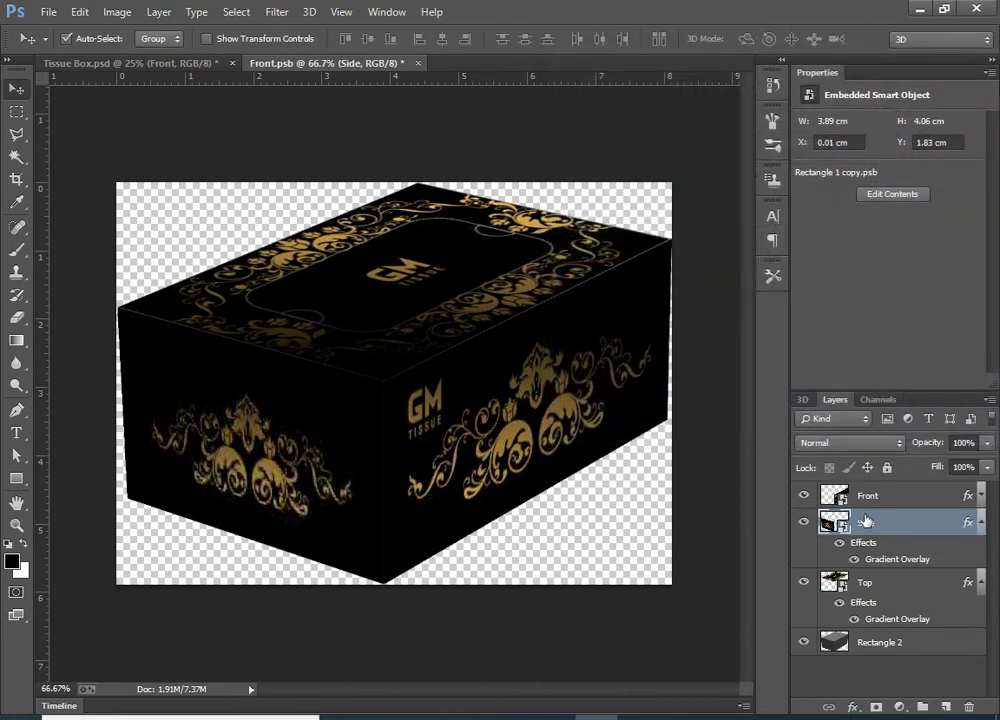
{"action": "left_click", "coordinate": [871, 604]}
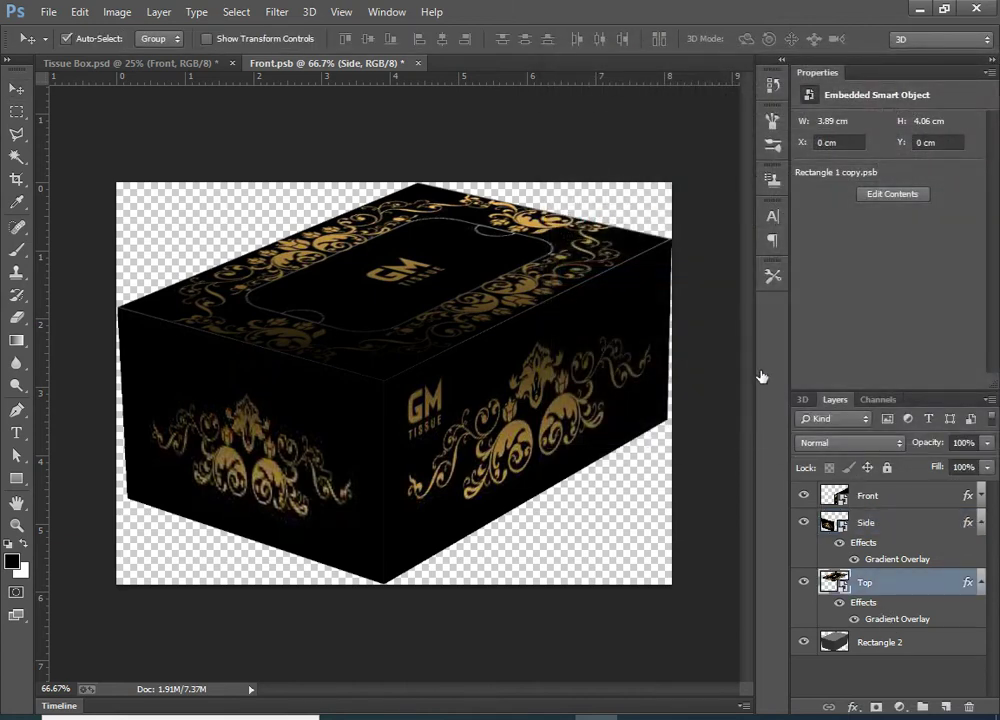
Step: Angle the Top overlay to 113° and lower its opacity
{"action": "double_click", "coordinate": [897, 619]}
{"action": "mouse_move", "coordinate": [789, 205]}
{"action": "left_mouse_down"}
{"action": "mouse_move", "coordinate": [779, 203]}
{"action": "mouse_move", "coordinate": [806, 208]}
{"action": "mouse_move", "coordinate": [790, 223]}
{"action": "mouse_move", "coordinate": [790, 193]}
{"action": "left_mouse_up"}
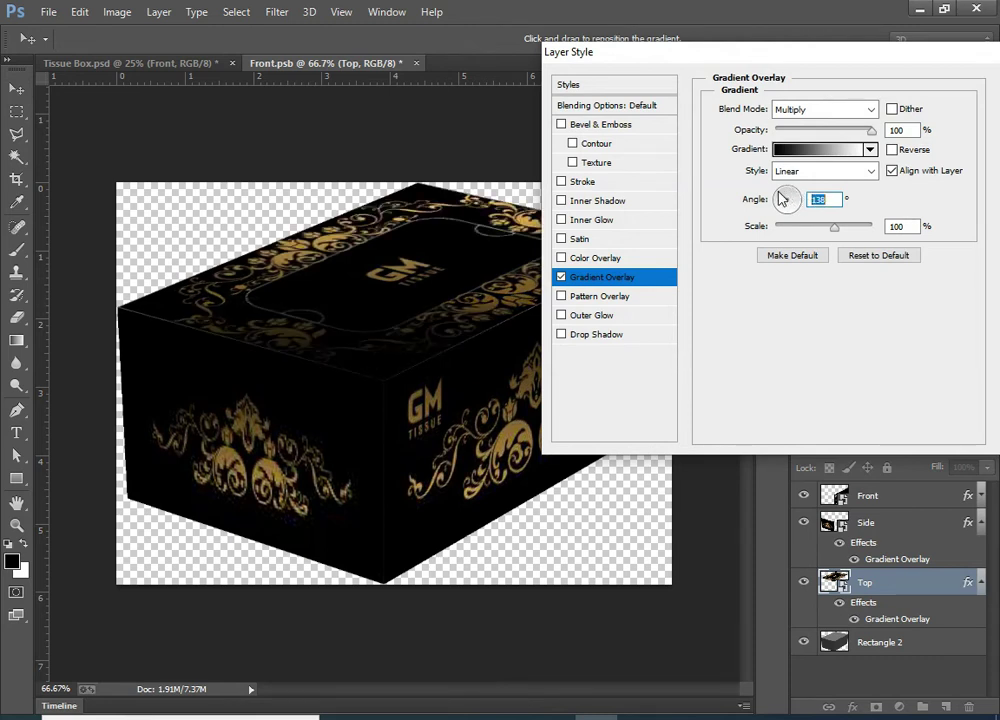
{"action": "left_click_drag", "start_coordinate": [783, 197], "coordinate": [786, 196]}
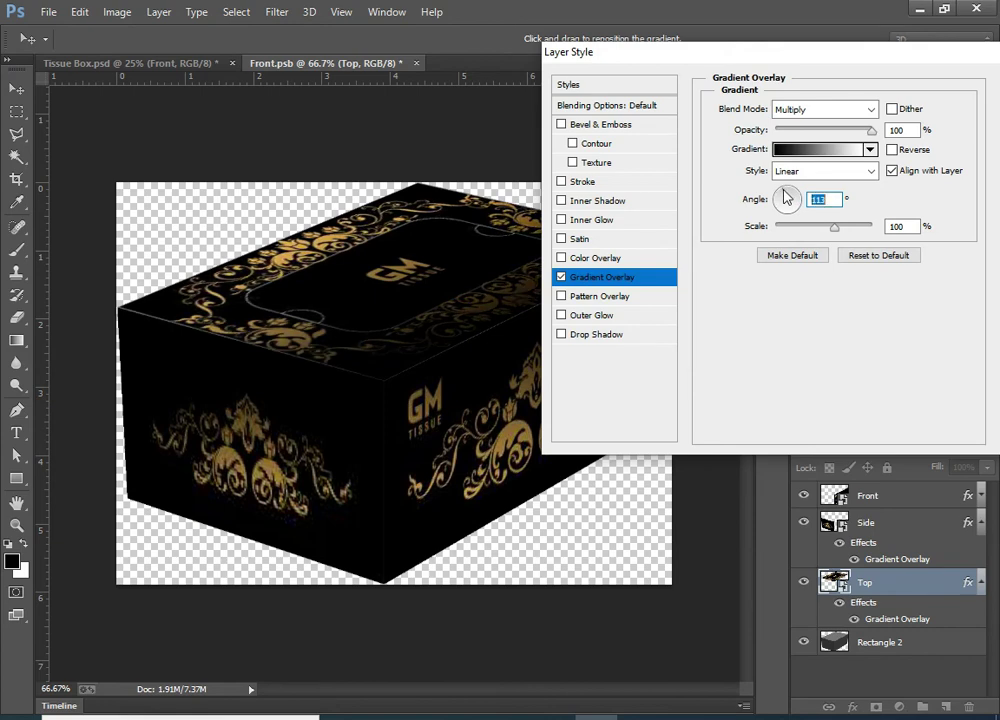
{"action": "key", "text": "Return"}
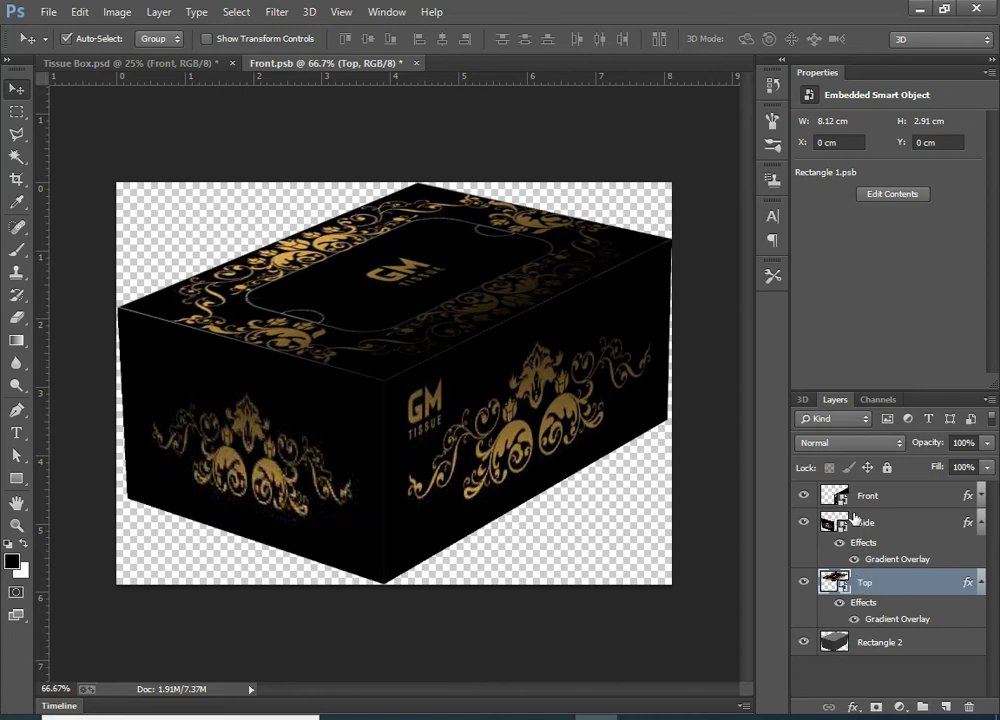
{"action": "double_click", "coordinate": [897, 619]}
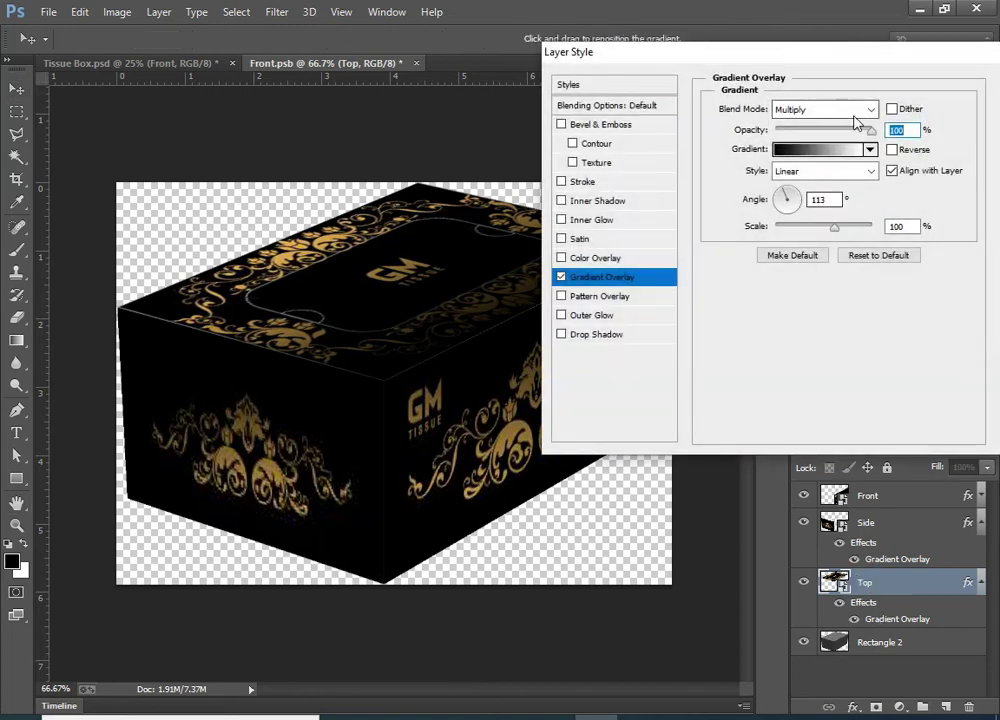
{"action": "left_click_drag", "start_coordinate": [869, 131], "coordinate": [832, 131]}
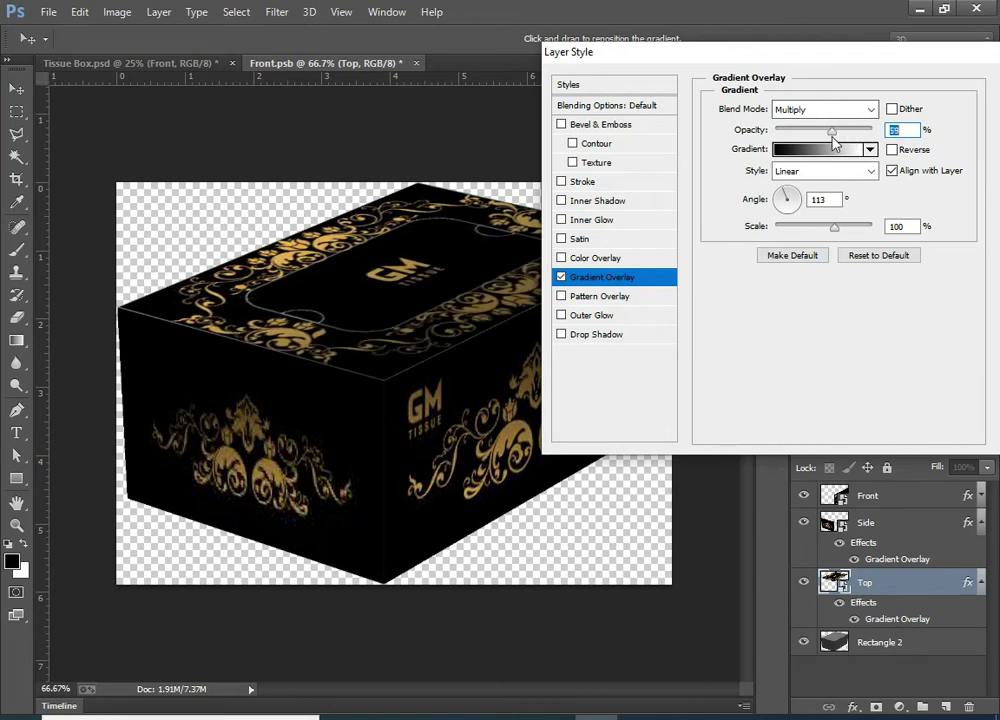
{"action": "key", "text": "Return"}
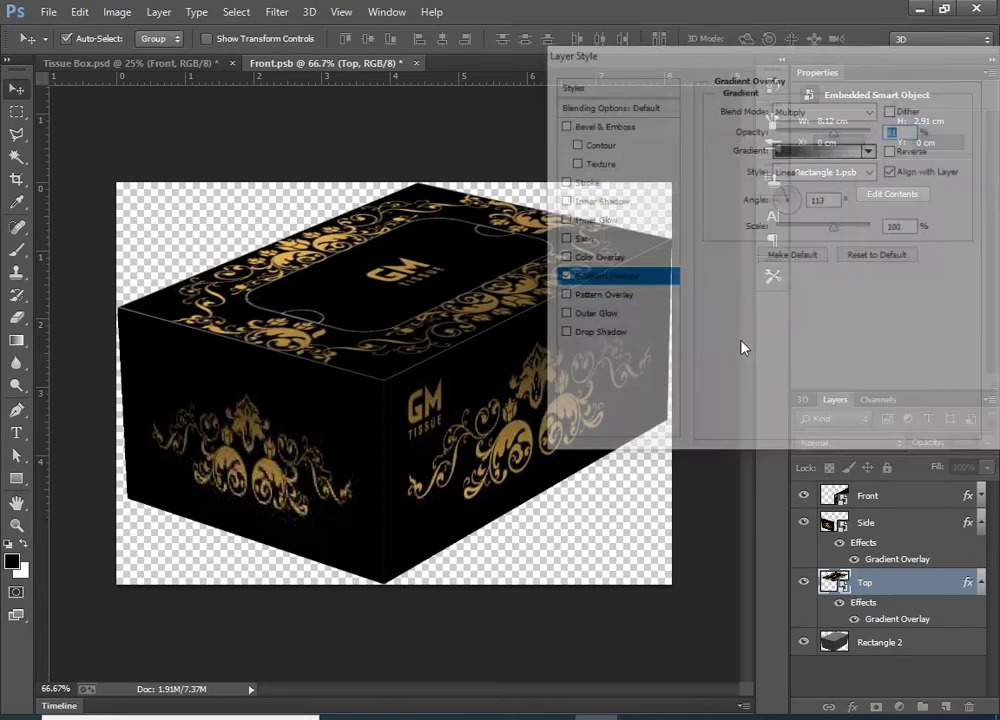
Step: Slightly lower the Side overlay's opacity, then bring up Front's gradient overlay
{"action": "left_click", "coordinate": [815, 522]}
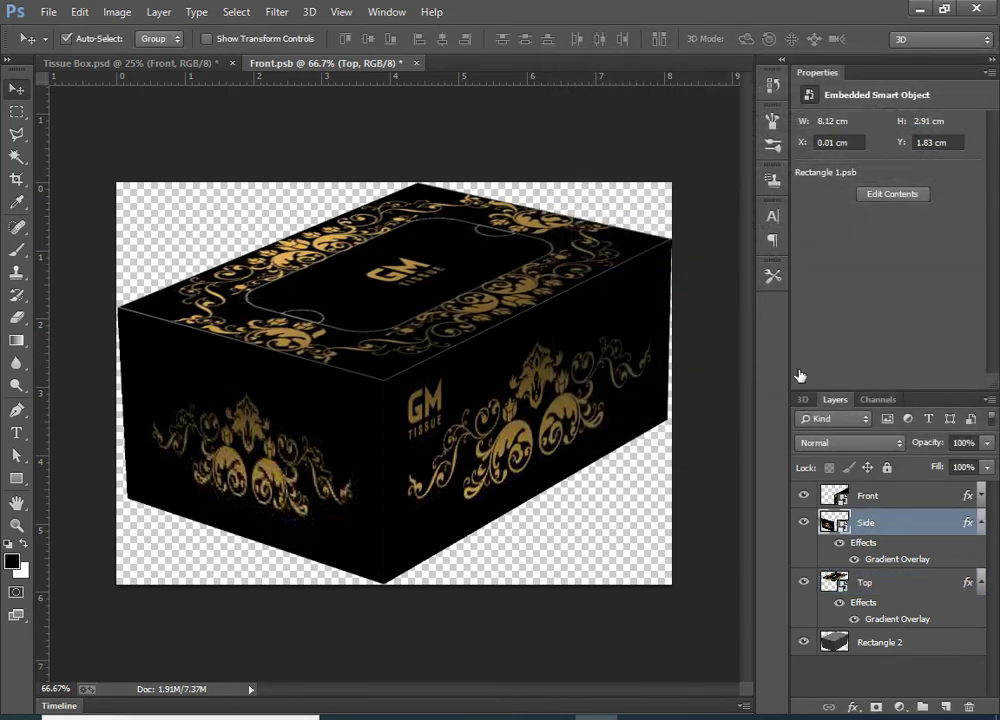
{"action": "double_click", "coordinate": [897, 559]}
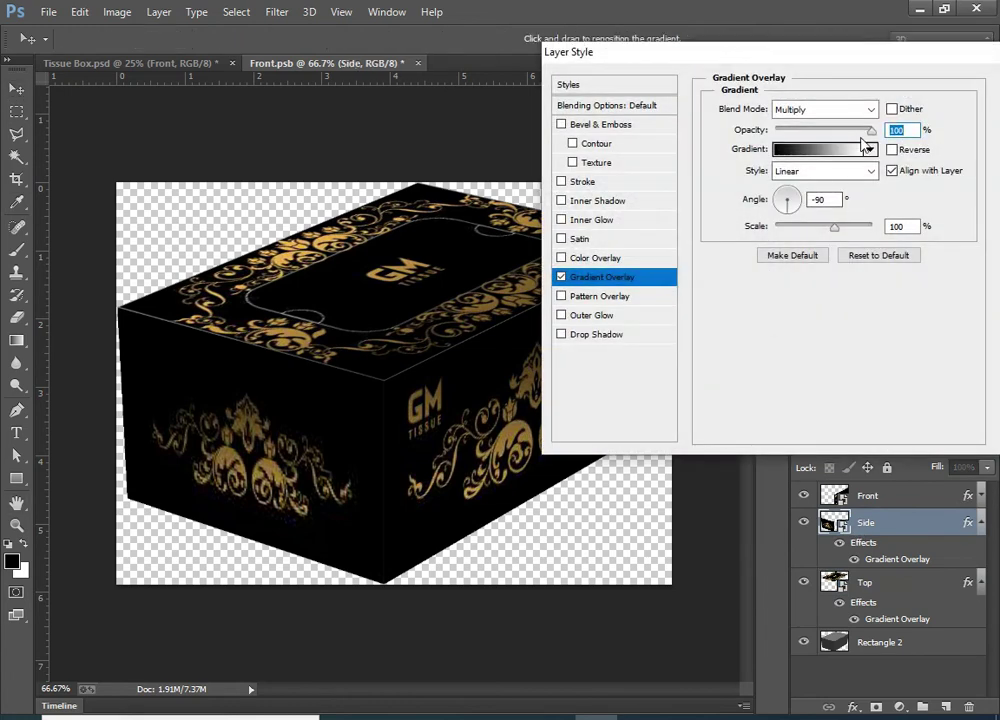
{"action": "left_click_drag", "start_coordinate": [835, 132], "coordinate": [831, 130]}
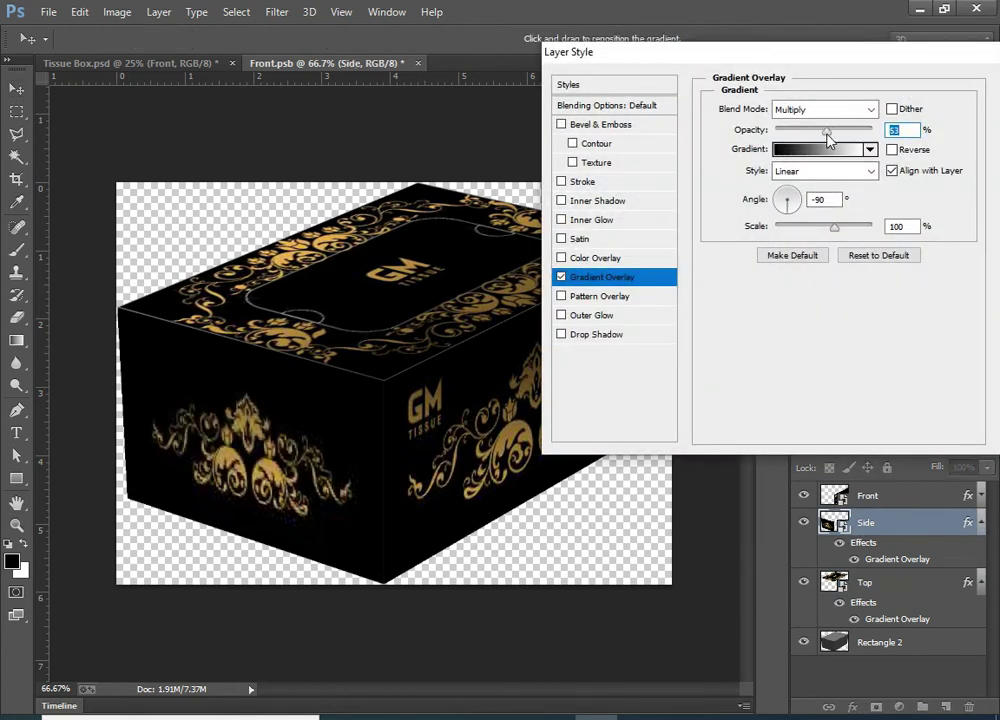
{"action": "key", "text": "Return"}
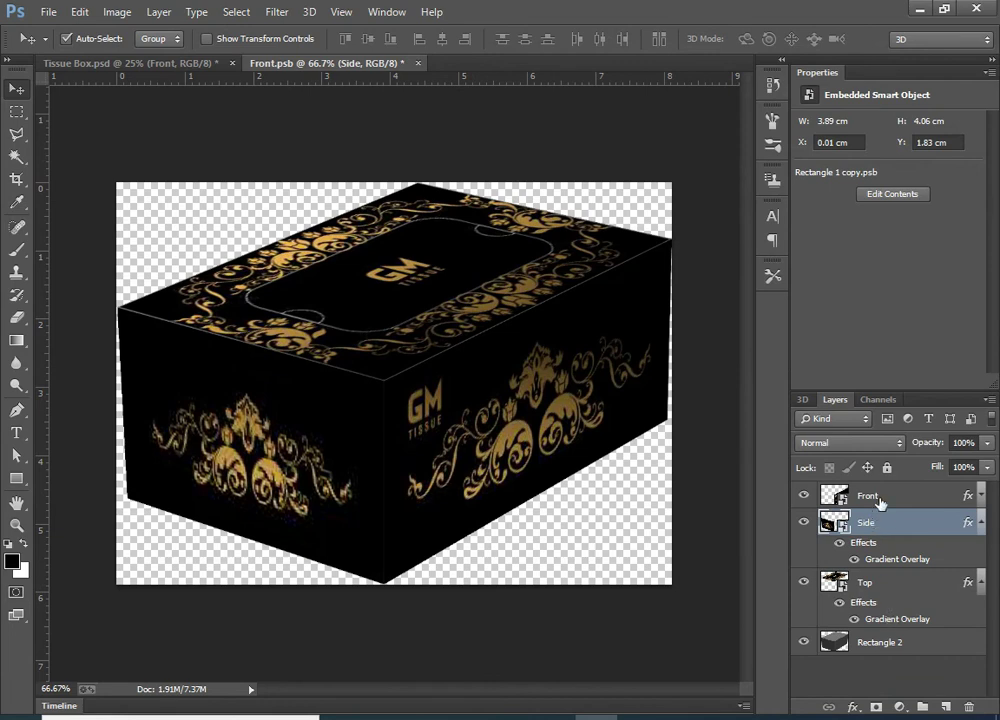
{"action": "left_click", "coordinate": [972, 501]}
{"action": "left_click", "coordinate": [980, 497]}
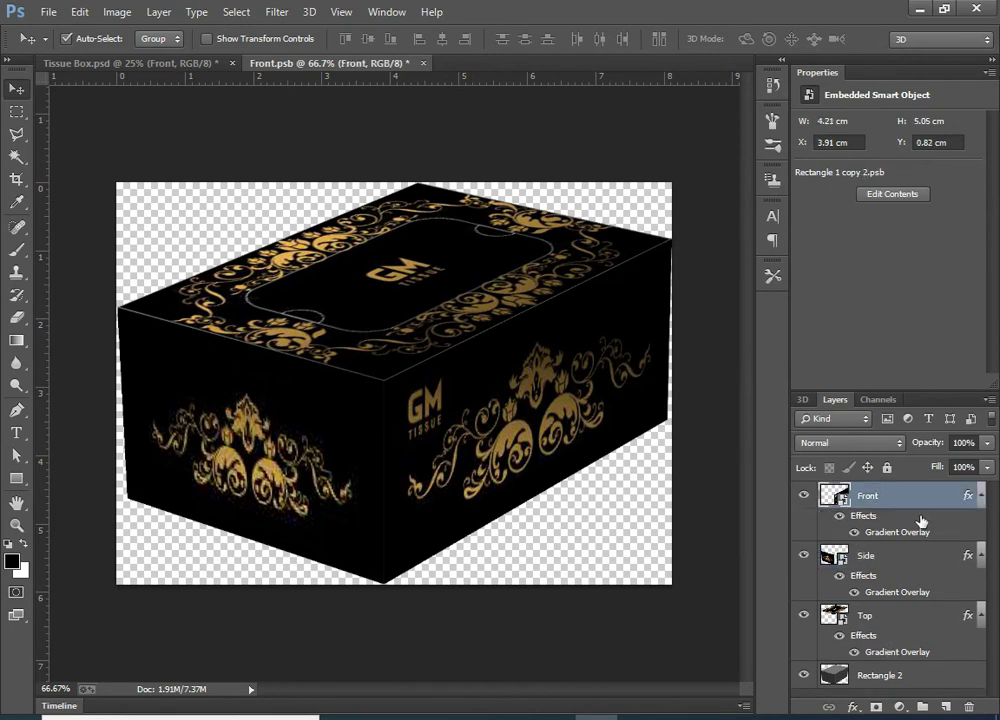
{"action": "double_click", "coordinate": [897, 532]}
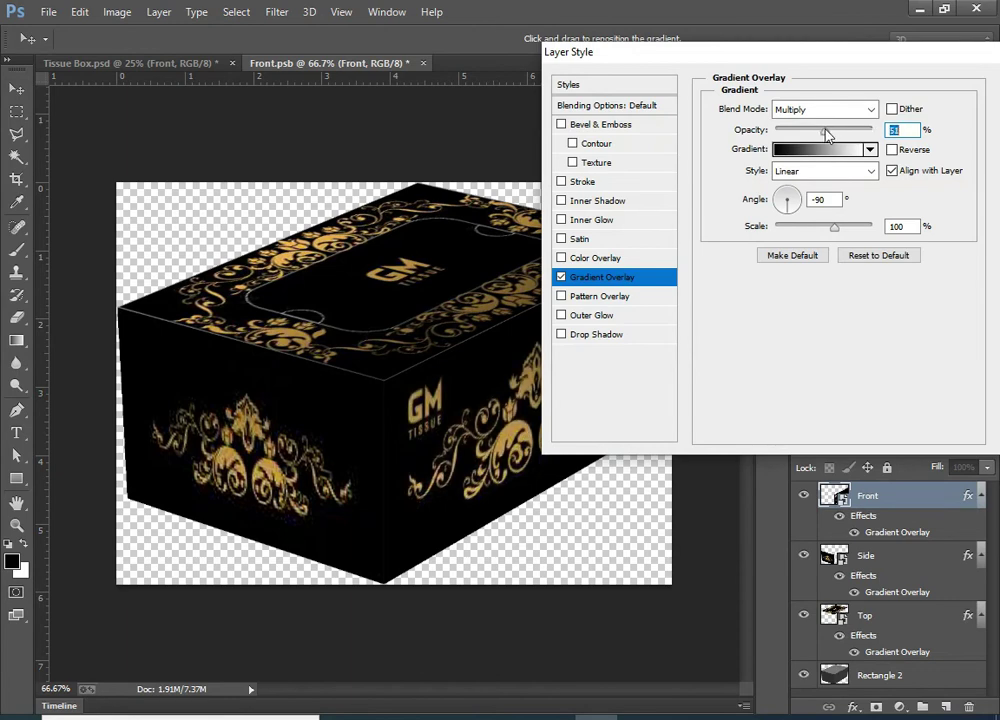
Step: Save and close Front.psb, then select the whole Layer 0 background
{"action": "key", "text": "ctrl+s"}
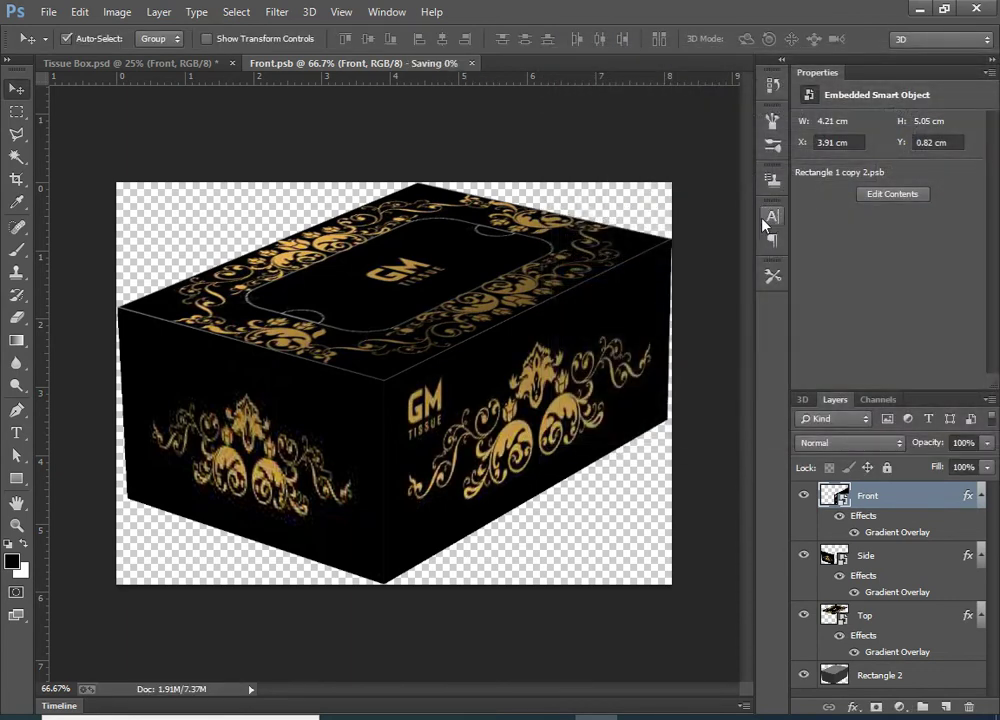
{"action": "left_click", "coordinate": [418, 64]}
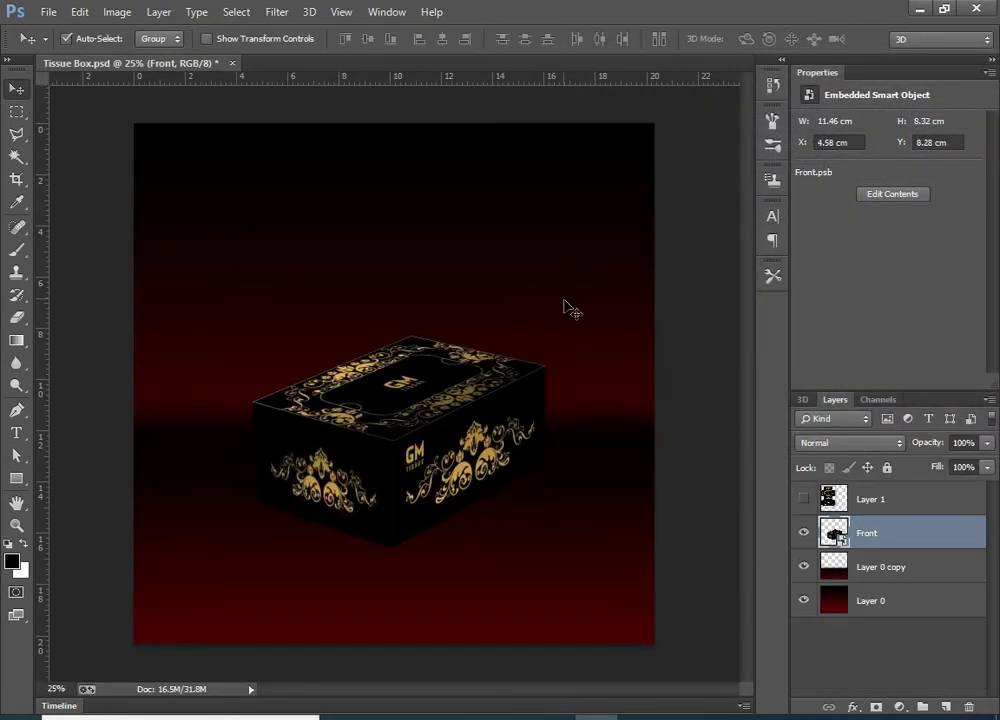
{"action": "left_click_drag", "start_coordinate": [439, 441], "coordinate": [447, 316]}
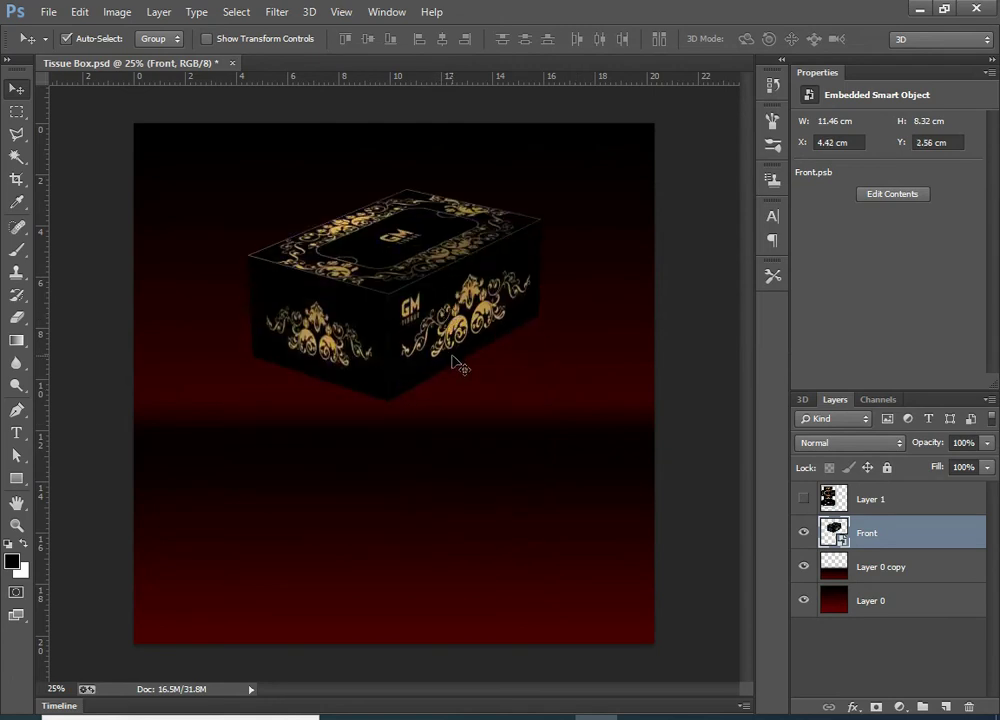
{"action": "key", "text": "ctrl+z"}
{"action": "left_click", "coordinate": [556, 290]}
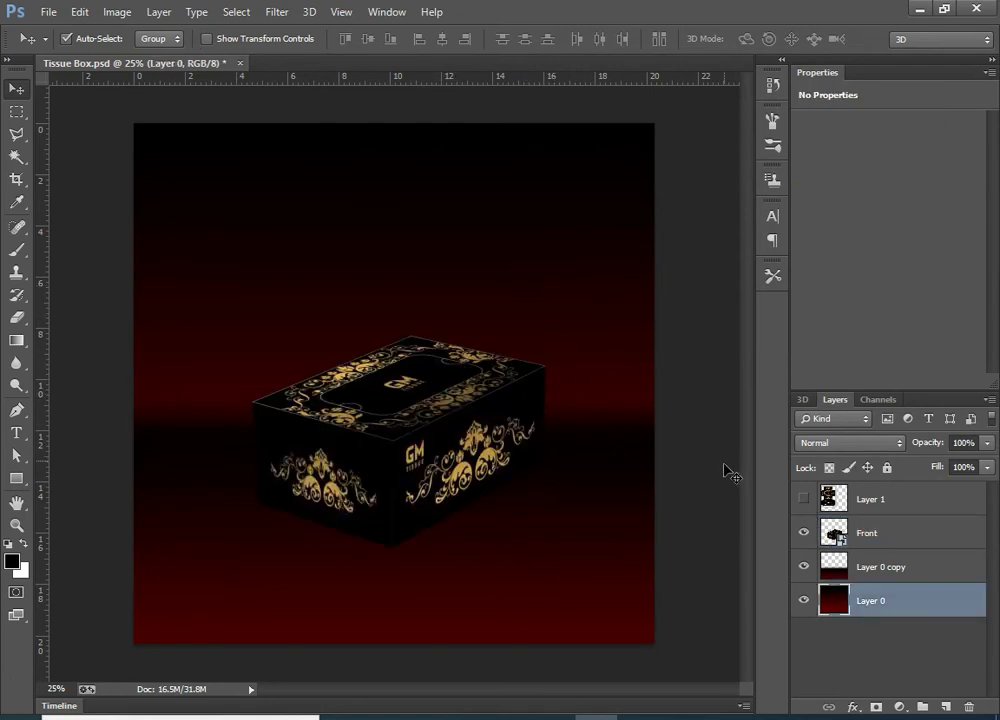
{"action": "left_click", "coordinate": [830, 600], "text": "ctrl"}
Step: Fill Layer 0 with a dark-to-light grey vertical gradient and select the red floor copy
{"action": "key", "text": "g"}
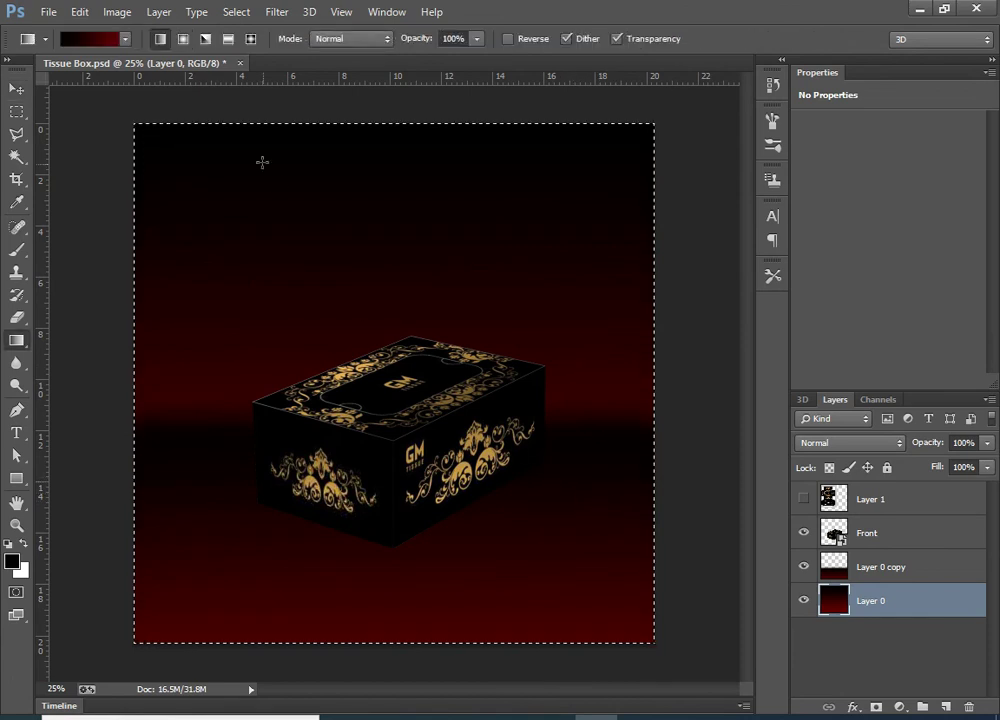
{"action": "left_click", "coordinate": [98, 40]}
{"action": "left_click", "coordinate": [491, 129]}
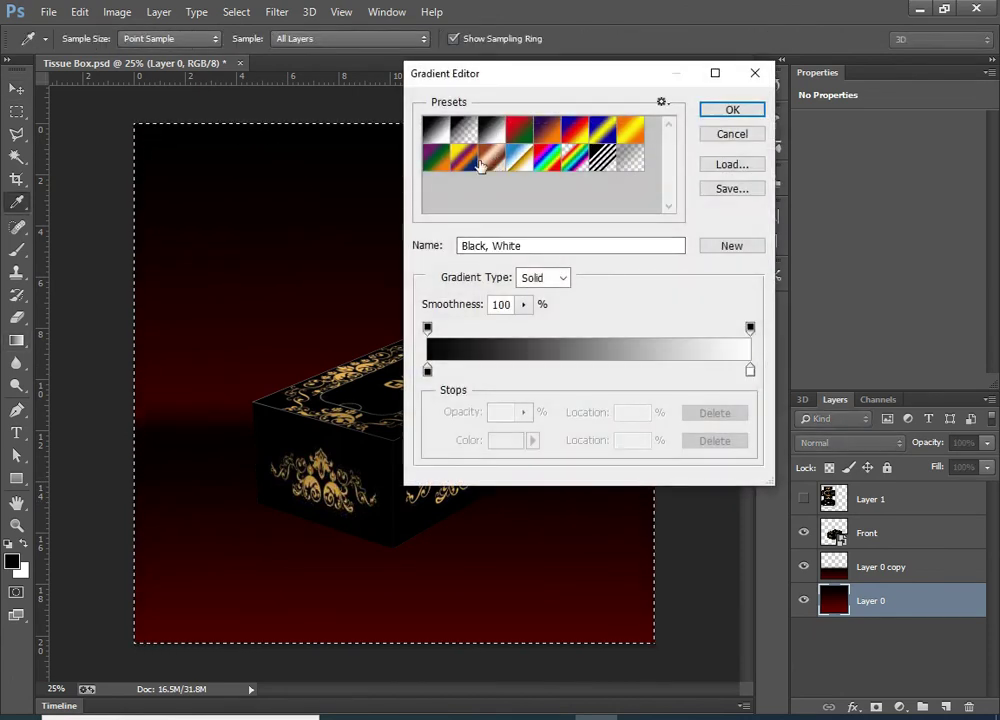
{"action": "left_click", "coordinate": [428, 370]}
{"action": "left_click", "coordinate": [553, 342]}
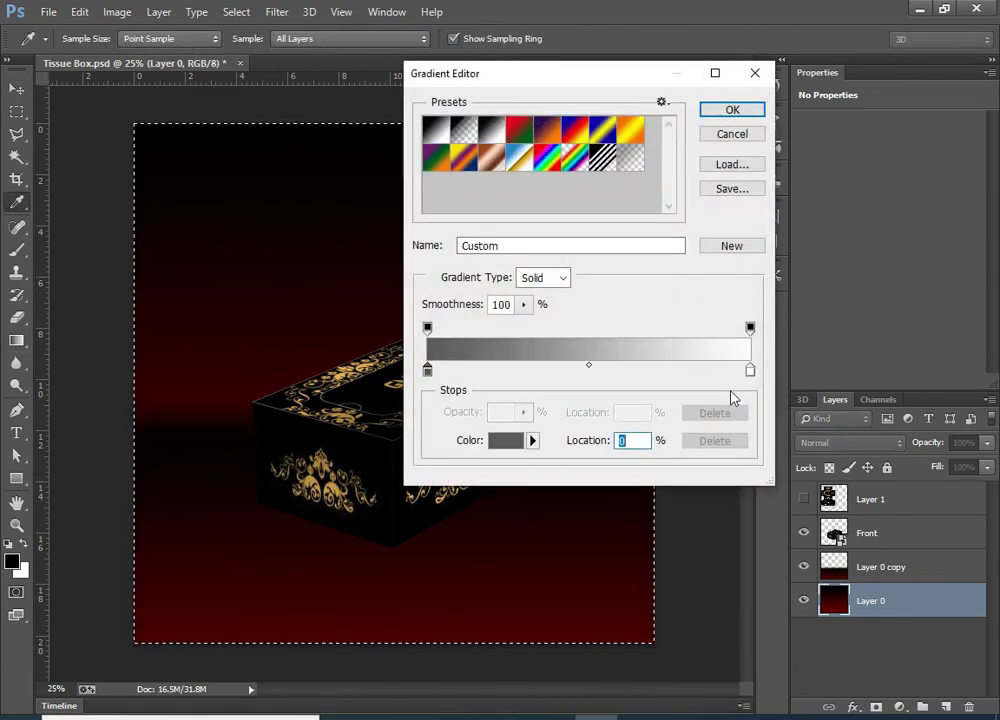
{"action": "left_click", "coordinate": [750, 372]}
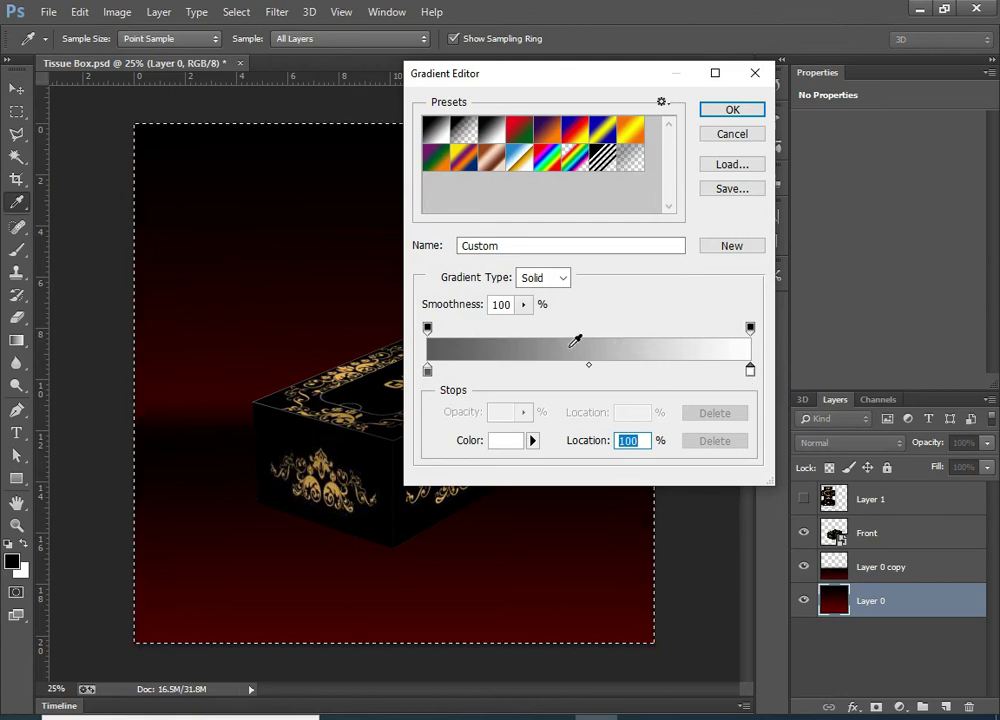
{"action": "left_click", "coordinate": [575, 343]}
{"action": "left_click", "coordinate": [738, 111]}
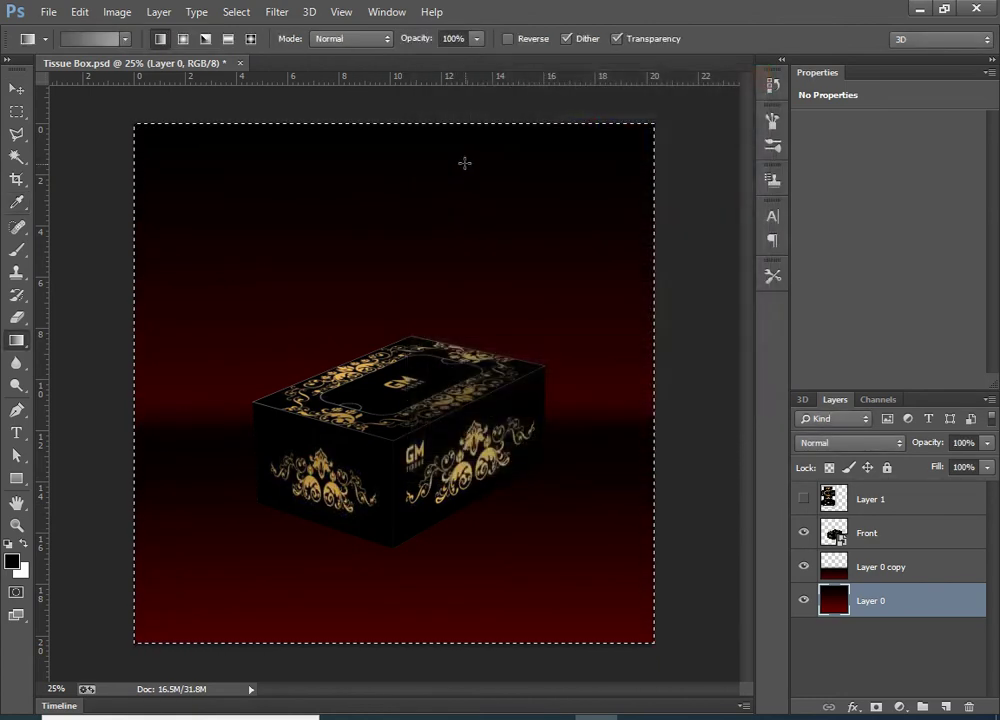
{"action": "left_click_drag", "start_coordinate": [366, 140], "coordinate": [370, 580]}
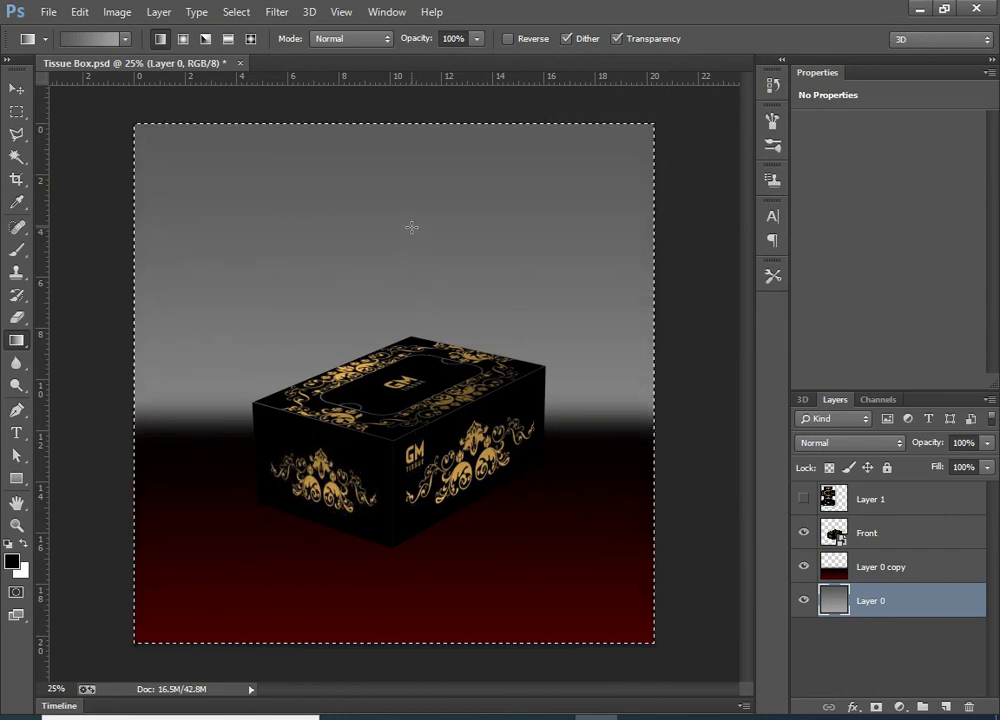
{"action": "key", "text": "ctrl+d"}
{"action": "key", "text": "v"}
{"action": "key", "text": "alt+bracketright"}
Step: Replace the red floor with a squashed grey copy of Layer 0, then duplicate Front
{"action": "key", "text": "Delete"}
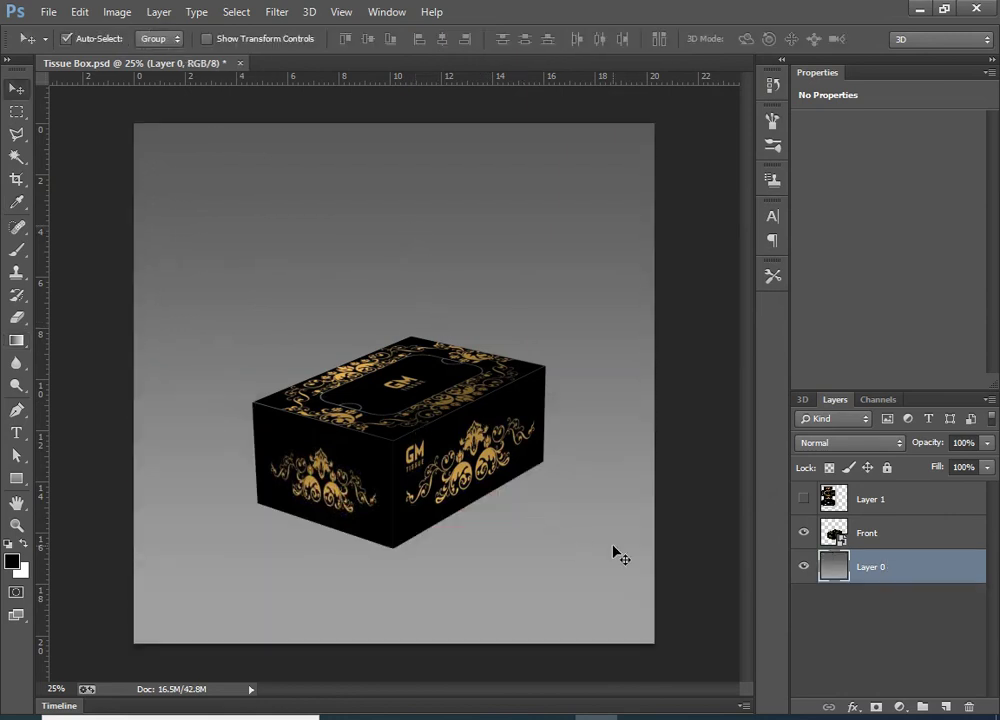
{"action": "key", "text": "ctrl+j"}
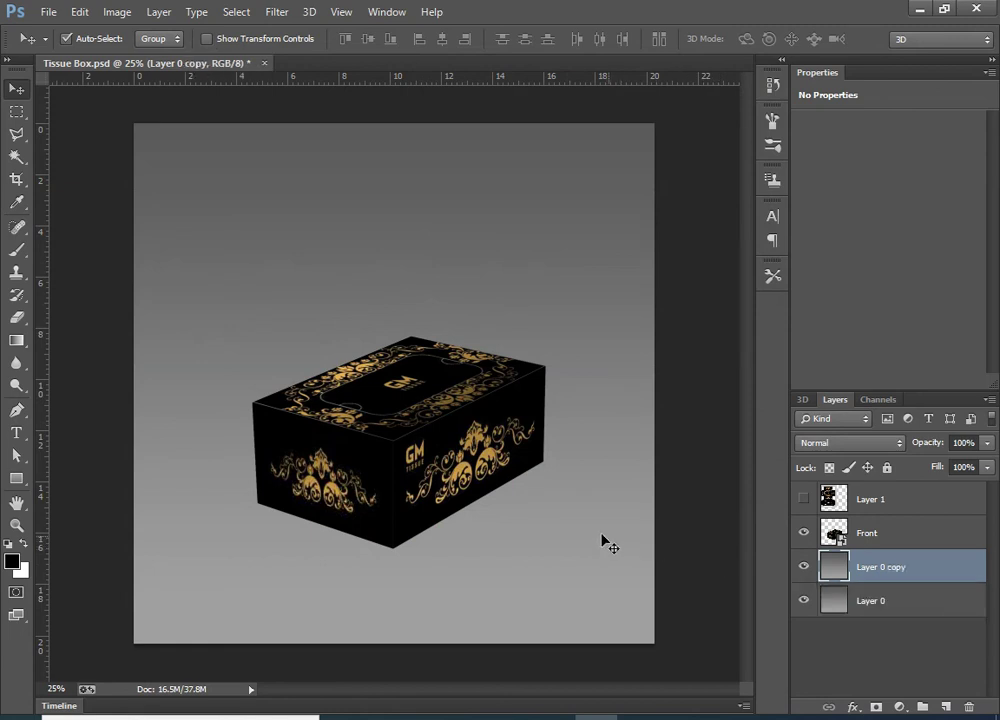
{"action": "key", "text": "ctrl+t"}
{"action": "left_click_drag", "start_coordinate": [400, 116], "coordinate": [395, 543]}
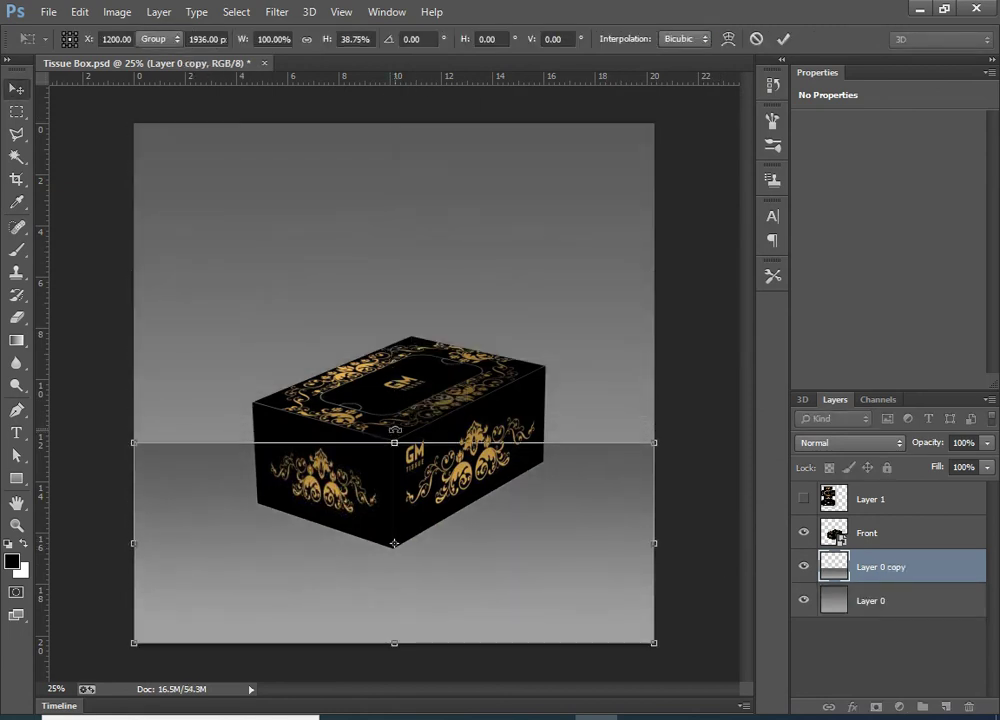
{"action": "key", "text": "Return"}
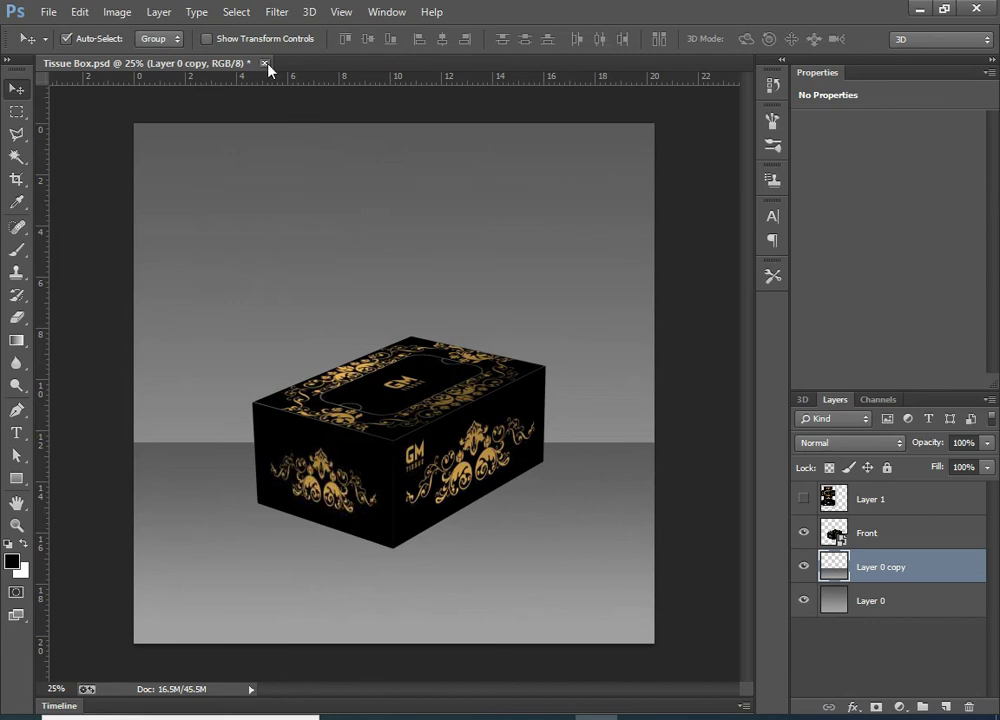
{"action": "left_click", "coordinate": [336, 376]}
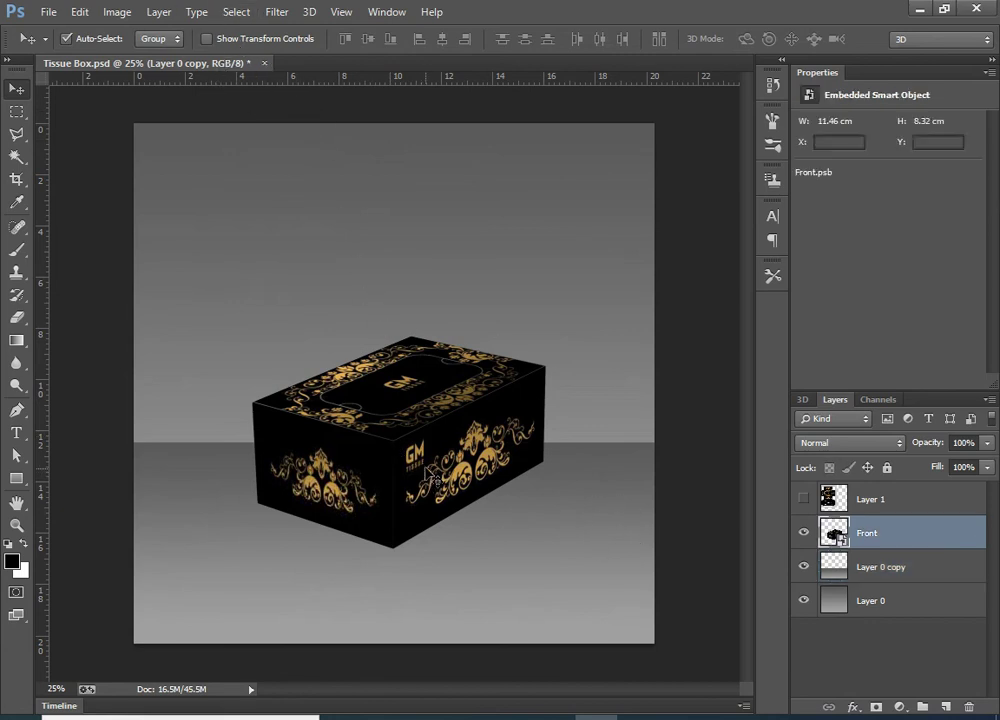
{"action": "key", "text": "ctrl+j"}
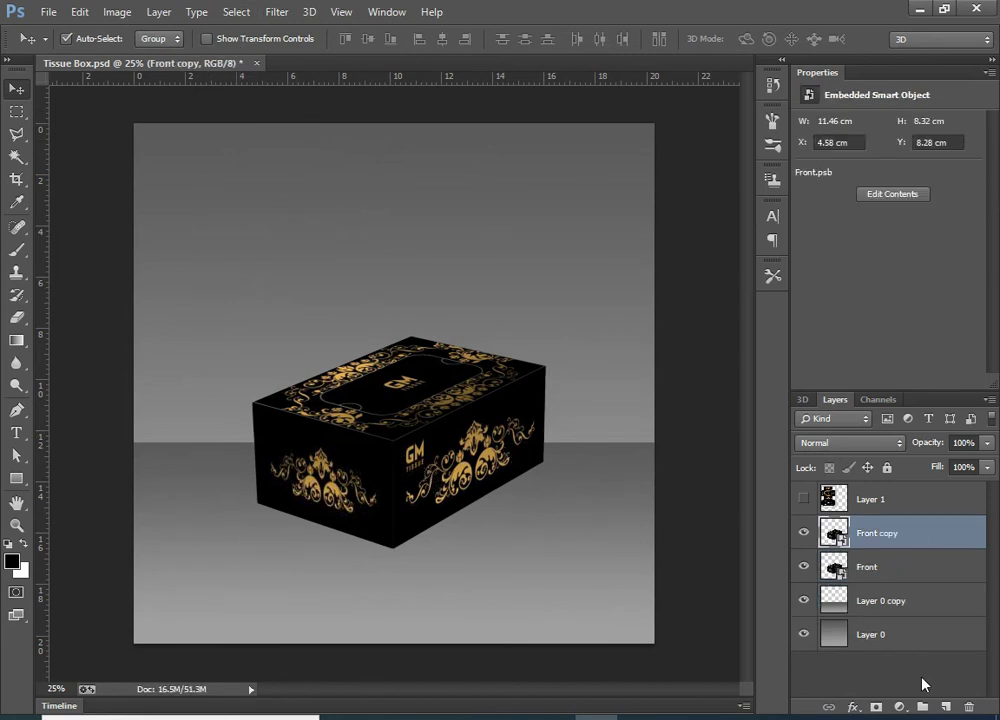
Step: Merge Front copy into a new layer and lasso-delete everything but its bottom edges
{"action": "left_click", "coordinate": [945, 707]}
{"action": "left_click", "coordinate": [950, 568], "text": "shift"}
{"action": "key", "text": "ctrl+e"}
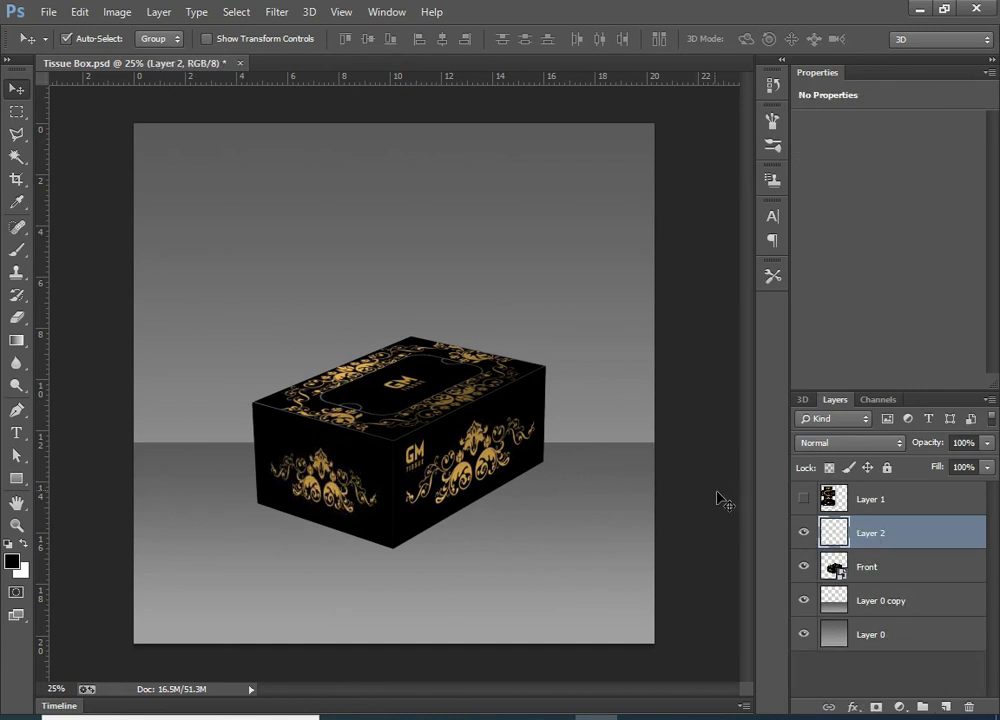
{"action": "key", "text": "l"}
{"action": "left_click", "coordinate": [252, 486]}
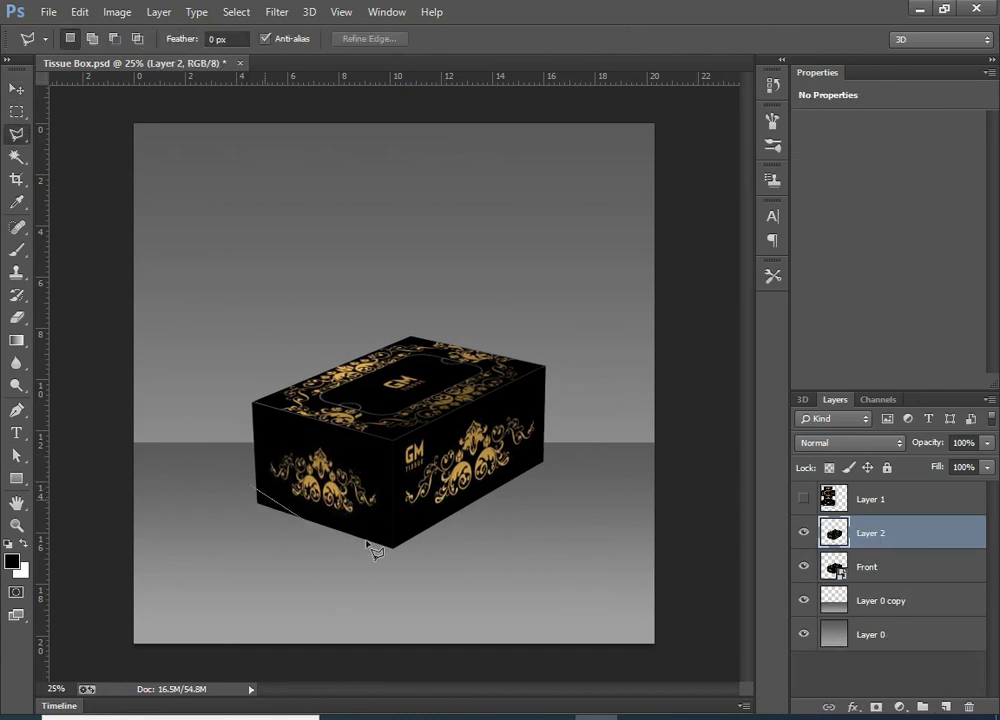
{"action": "left_click", "coordinate": [393, 547]}
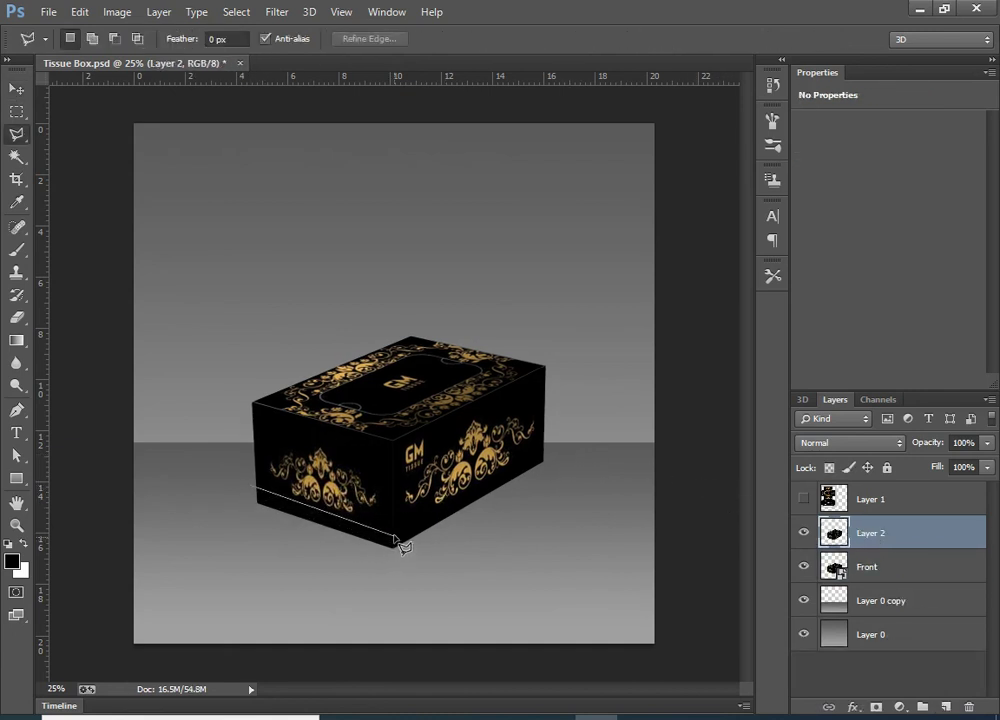
{"action": "left_click", "coordinate": [575, 437]}
{"action": "left_click", "coordinate": [577, 258]}
{"action": "left_click", "coordinate": [335, 255]}
{"action": "left_click", "coordinate": [200, 372]}
{"action": "left_click", "coordinate": [200, 475]}
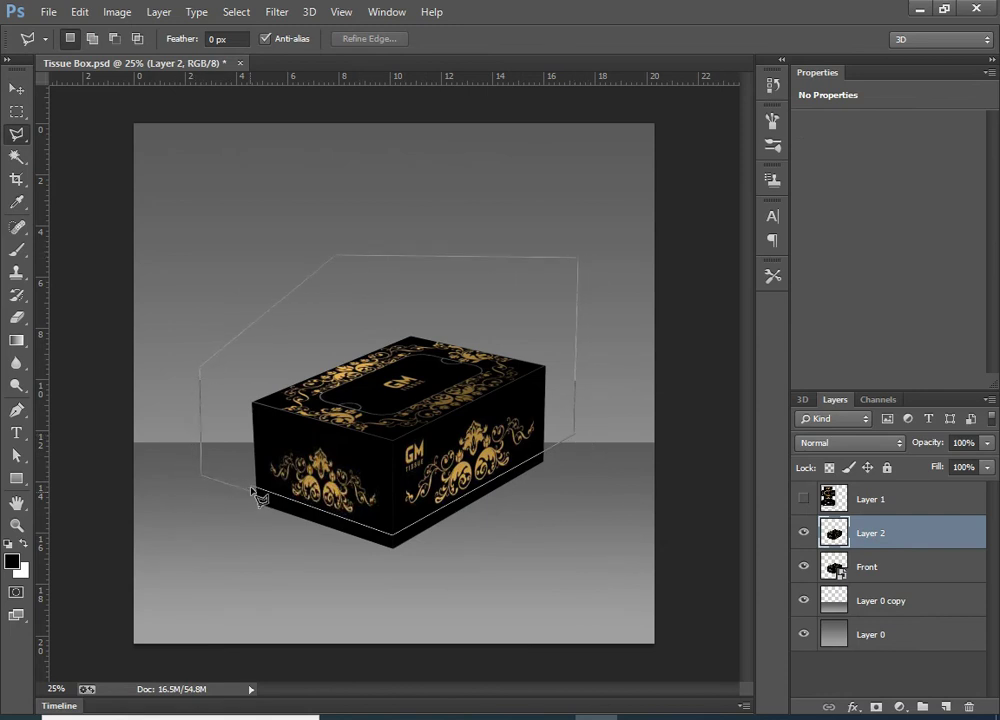
{"action": "left_click", "coordinate": [254, 489]}
{"action": "key", "text": "Delete"}
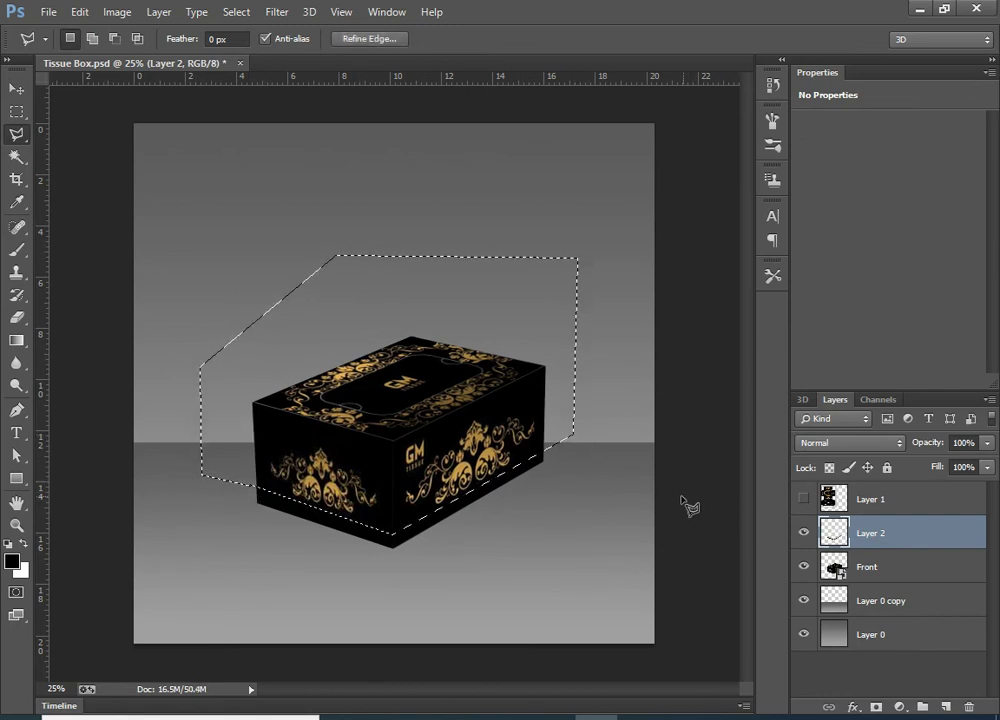
{"action": "key", "text": "ctrl+d"}
Step: Hide Front, trim the strip to a thin V, and load Layer 2 as a selection
{"action": "left_click", "coordinate": [803, 566]}
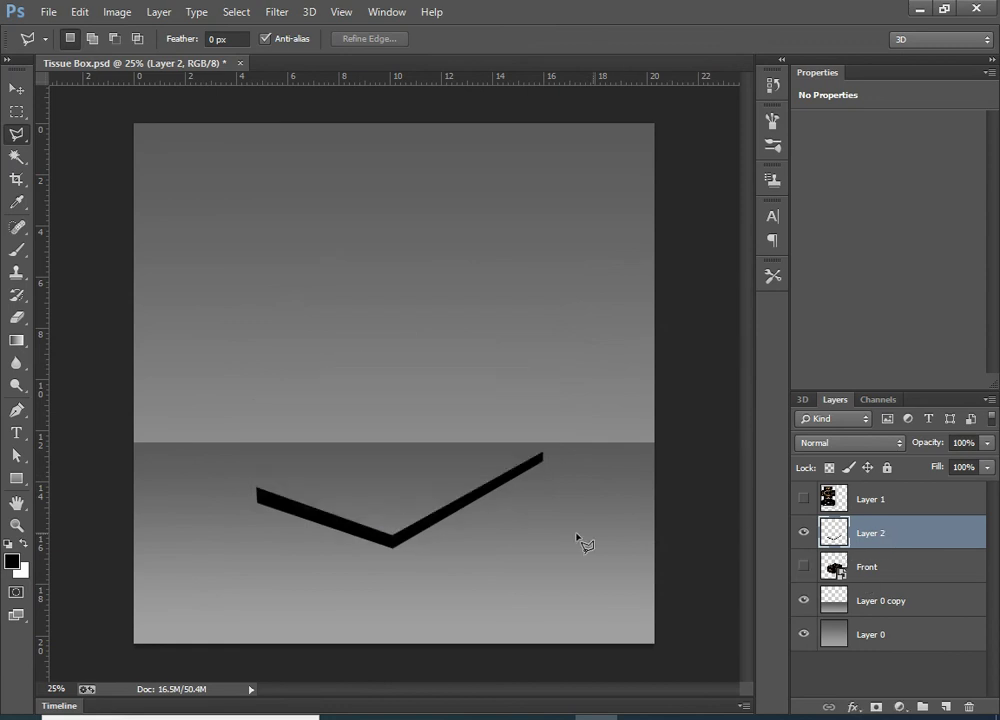
{"action": "left_click", "coordinate": [258, 492]}
{"action": "left_click", "coordinate": [394, 545]}
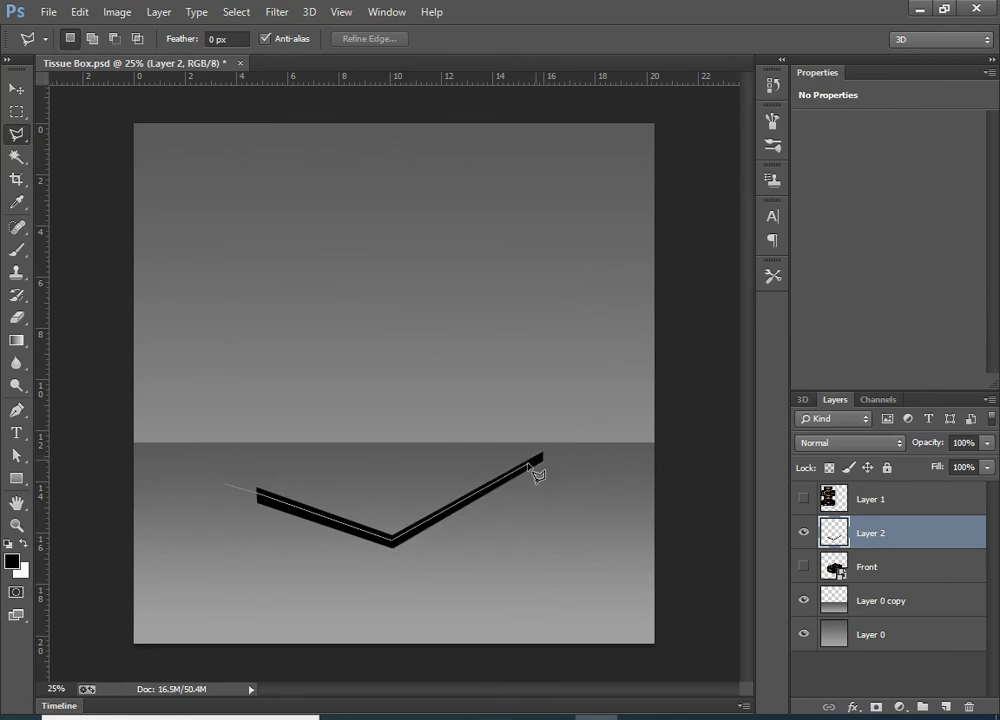
{"action": "left_click", "coordinate": [542, 454]}
{"action": "left_click", "coordinate": [581, 427]}
{"action": "left_click", "coordinate": [402, 308]}
{"action": "left_click", "coordinate": [195, 365]}
{"action": "left_click", "coordinate": [182, 478]}
{"action": "left_click", "coordinate": [229, 488]}
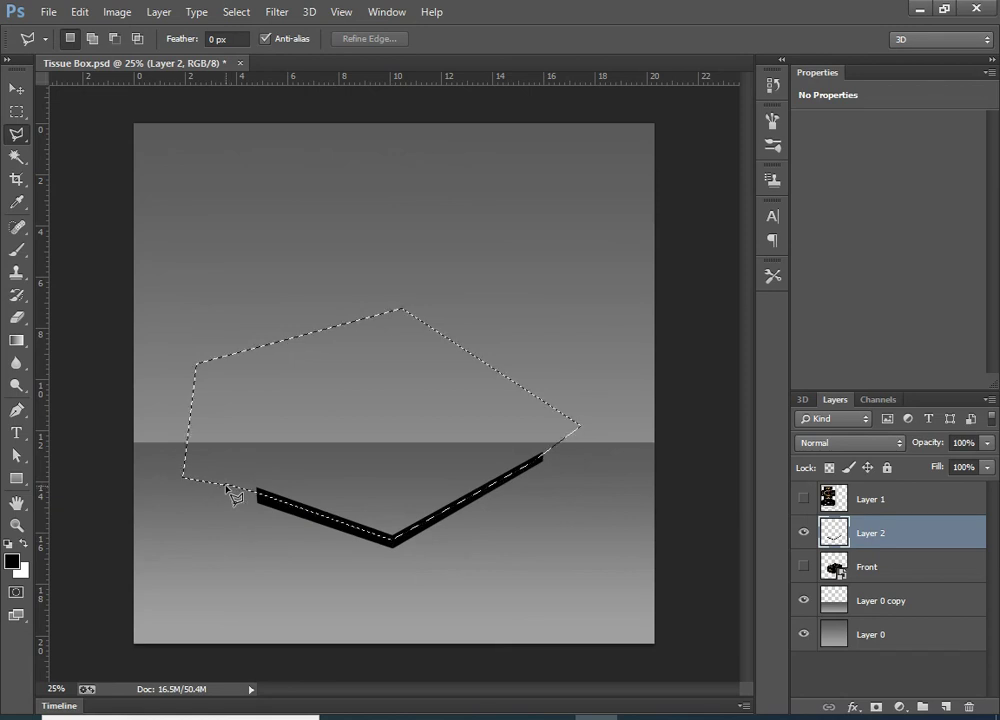
{"action": "key", "text": "Delete"}
{"action": "key", "text": "ctrl+d"}
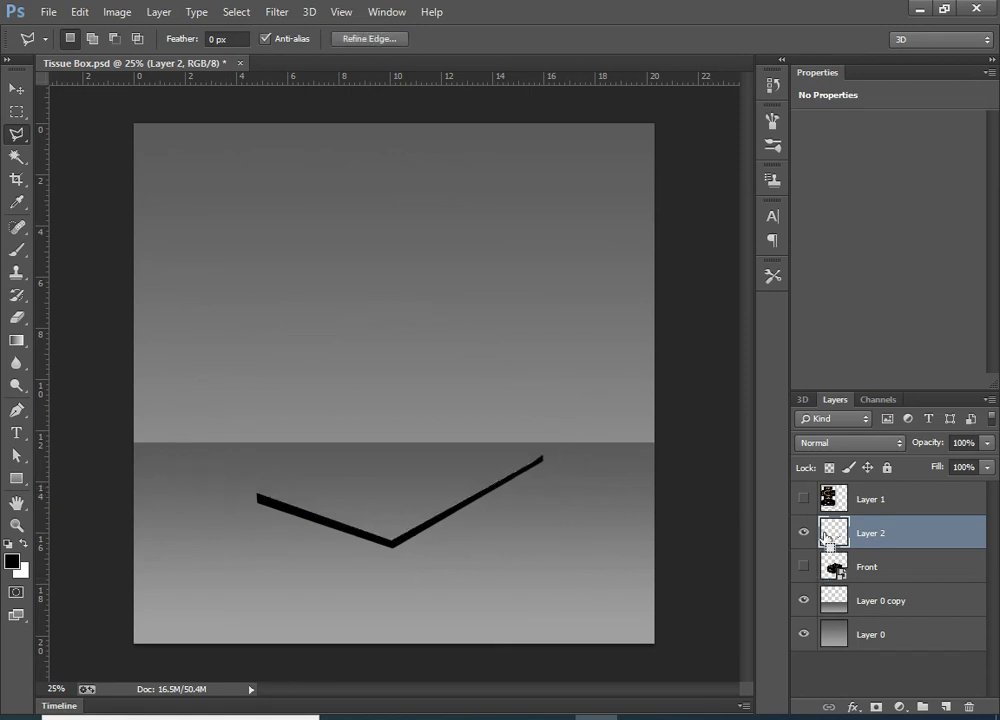
{"action": "left_click", "coordinate": [830, 535], "text": "ctrl"}
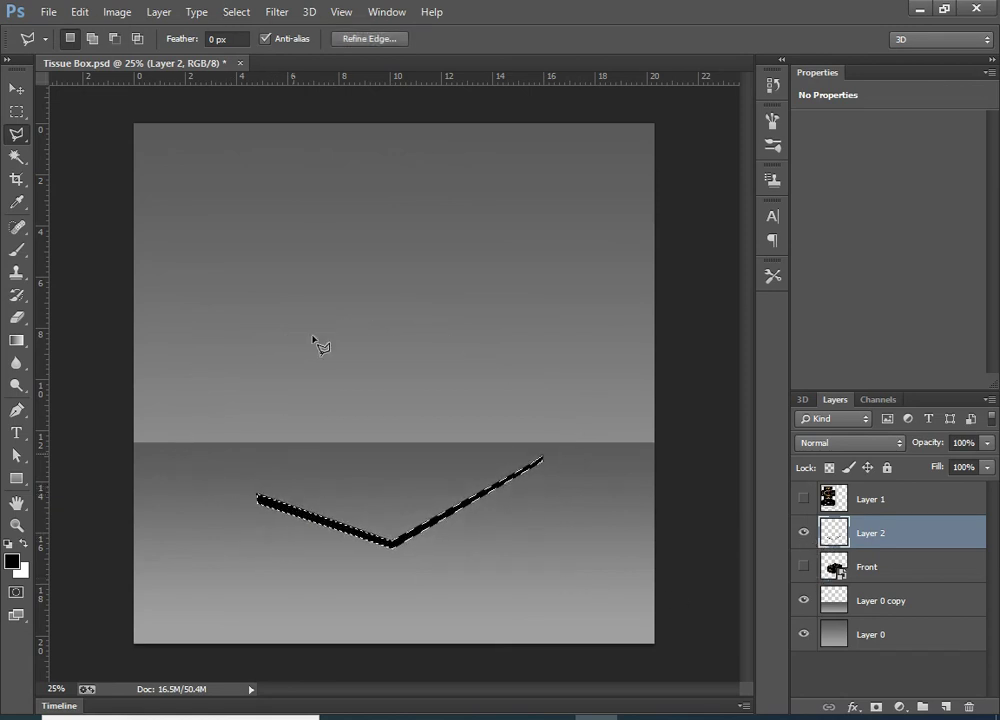
Step: Deselect and soften the Layer 2 shadow with a Gaussian Blur of radius 10
{"action": "key", "text": "ctrl+d"}
{"action": "left_click", "coordinate": [288, 12]}
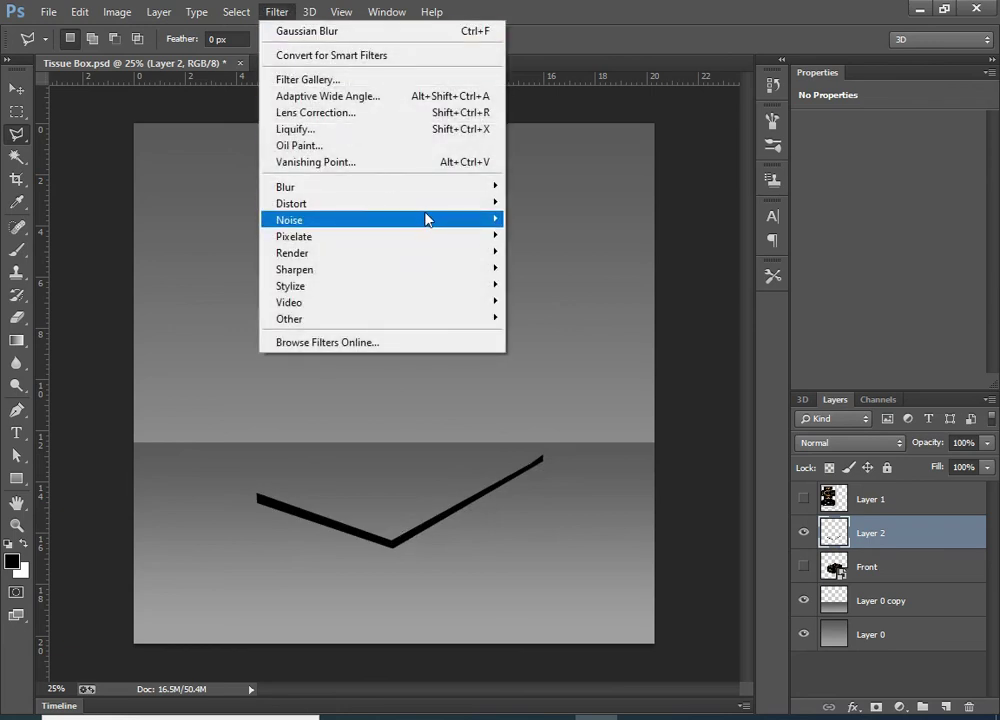
{"action": "mouse_move", "coordinate": [380, 187]}
{"action": "left_click", "coordinate": [552, 310]}
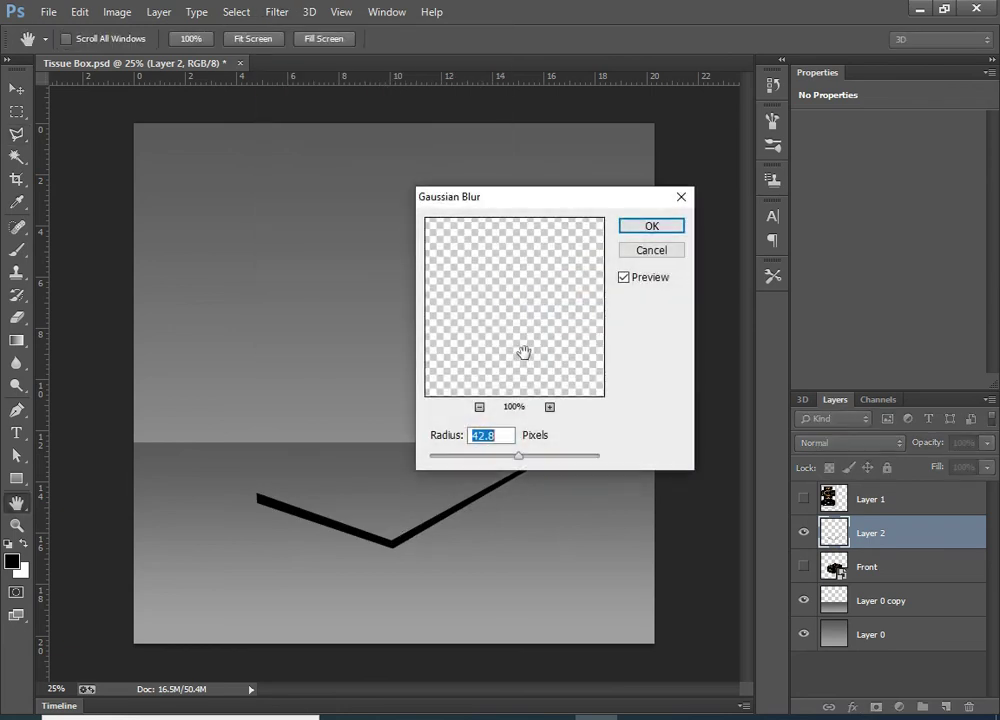
{"action": "mouse_move", "coordinate": [490, 456]}
{"action": "left_mouse_down"}
{"action": "mouse_move", "coordinate": [465, 458]}
{"action": "mouse_move", "coordinate": [502, 462]}
{"action": "left_mouse_up"}
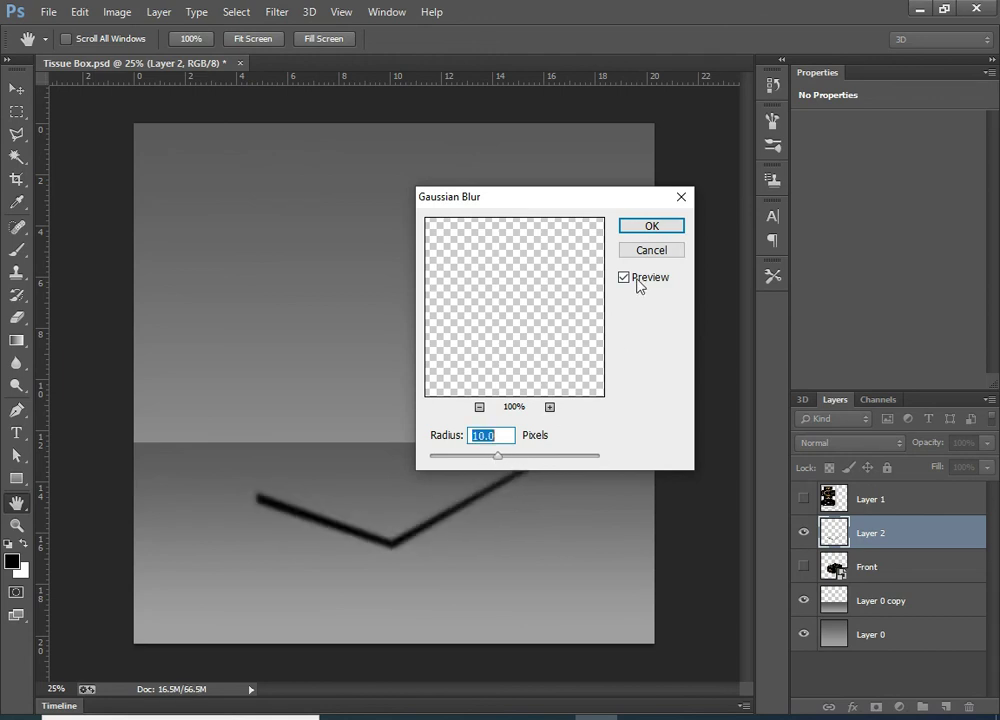
{"action": "left_click", "coordinate": [651, 226]}
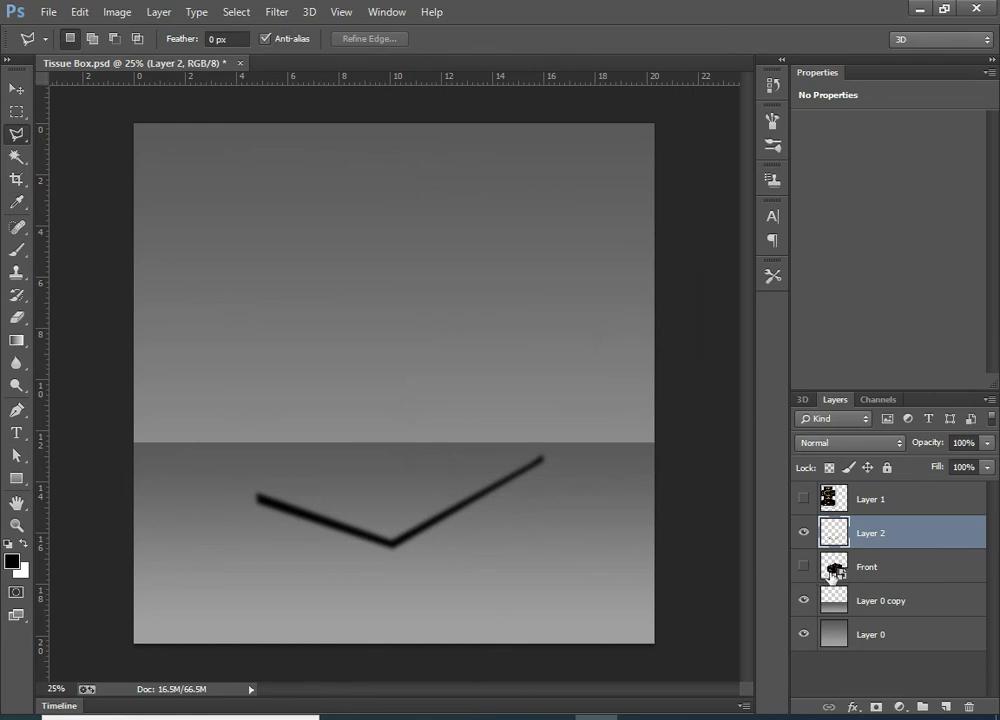
Step: Make the Front box layer visible again and place it above Layer 2
{"action": "left_click", "coordinate": [803, 566]}
{"action": "left_click_drag", "start_coordinate": [872, 570], "coordinate": [880, 543]}
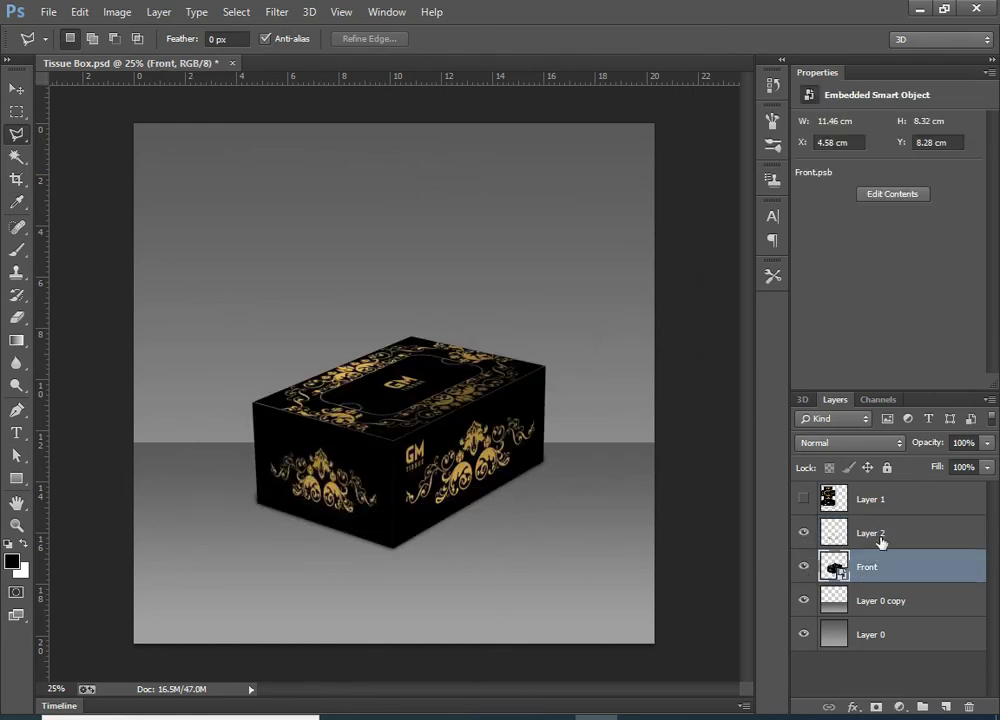
{"action": "left_click_drag", "start_coordinate": [888, 577], "coordinate": [881, 542]}
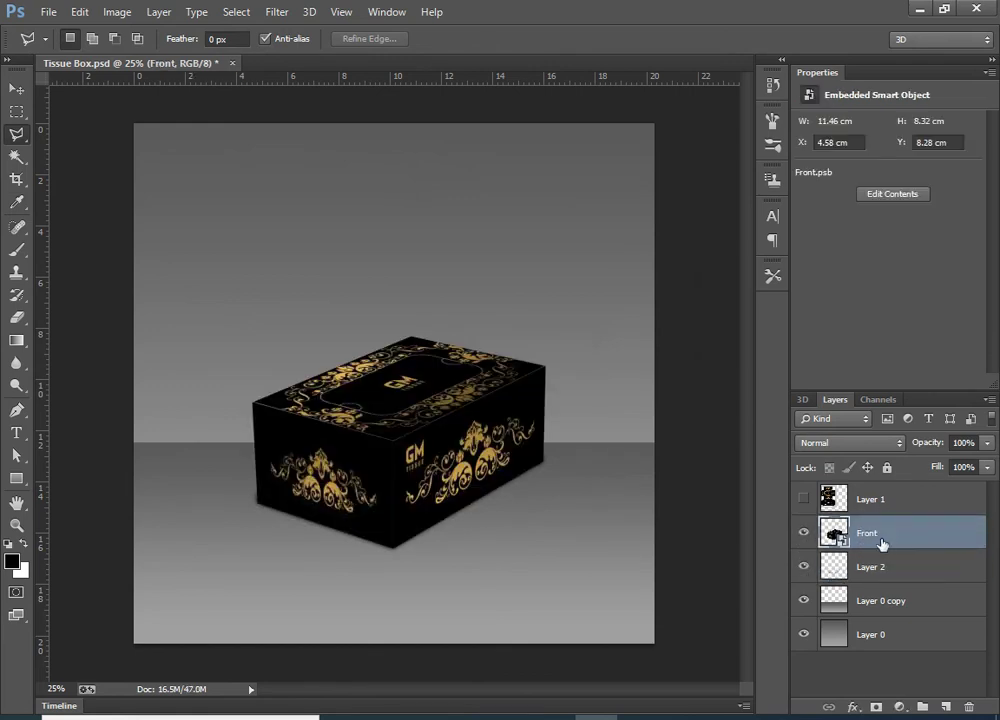
Step: Duplicate Layer 2 and apply a Motion Blur with angle 0 and distance 212
{"action": "left_click", "coordinate": [881, 567]}
{"action": "key", "text": "ctrl+j"}
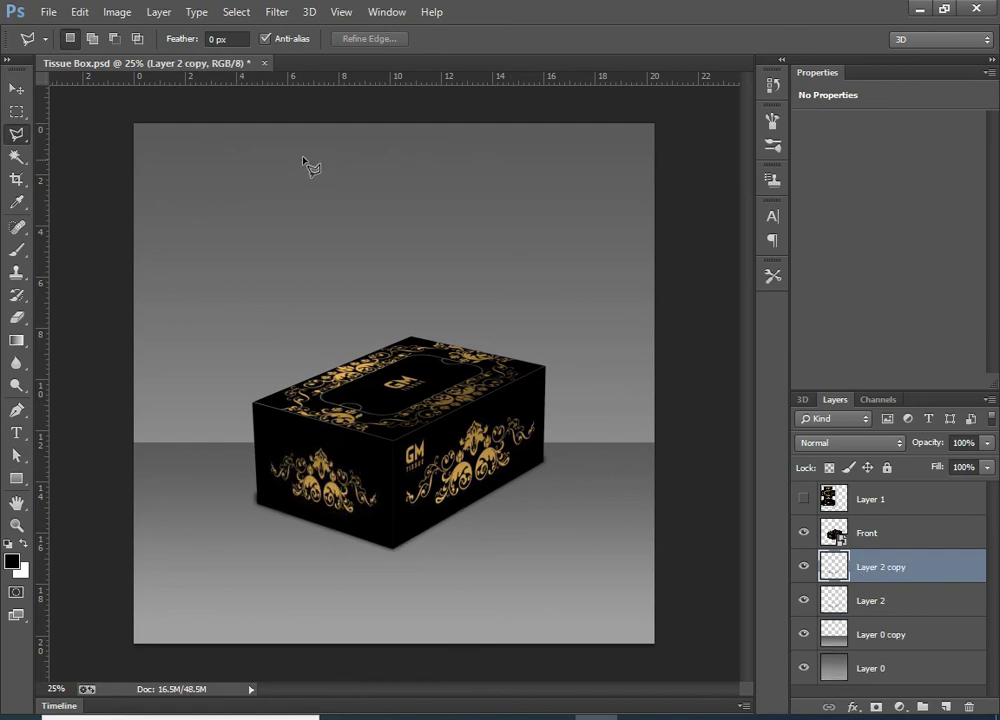
{"action": "left_click", "coordinate": [280, 11]}
{"action": "mouse_move", "coordinate": [300, 187]}
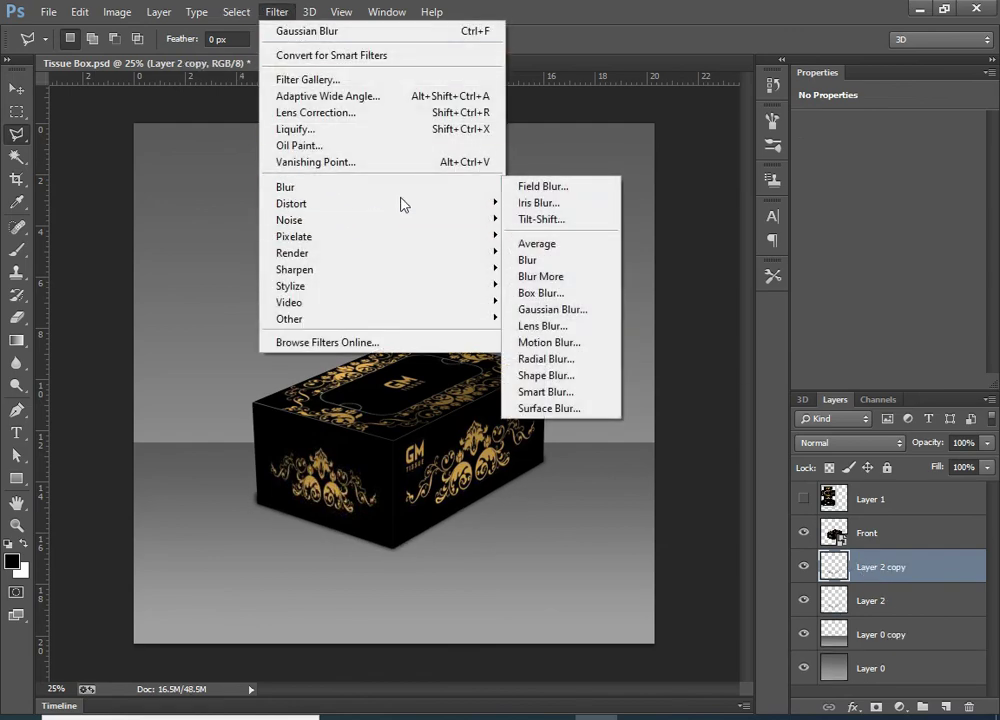
{"action": "left_click", "coordinate": [572, 343]}
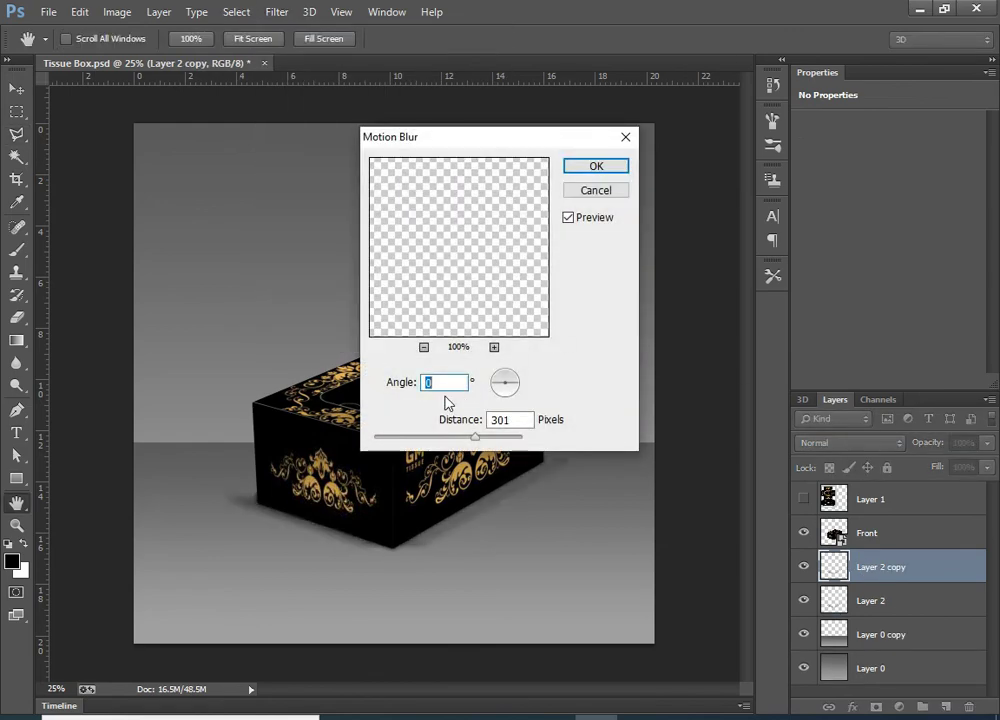
{"action": "left_click", "coordinate": [455, 437]}
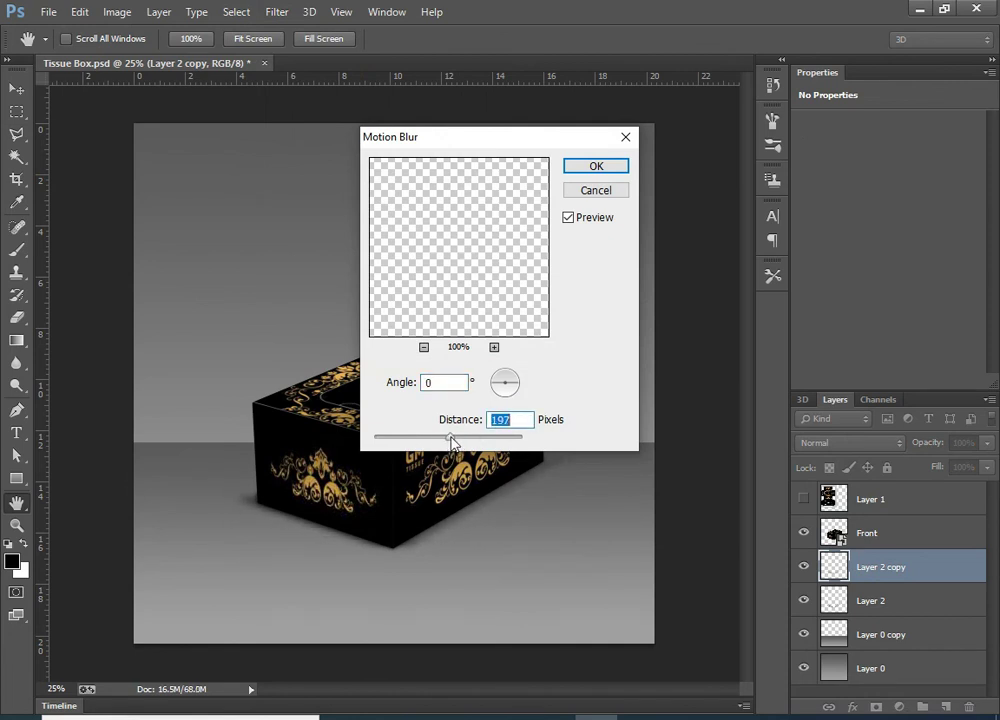
{"action": "left_click_drag", "start_coordinate": [451, 437], "coordinate": [456, 437]}
{"action": "key", "text": "Return"}
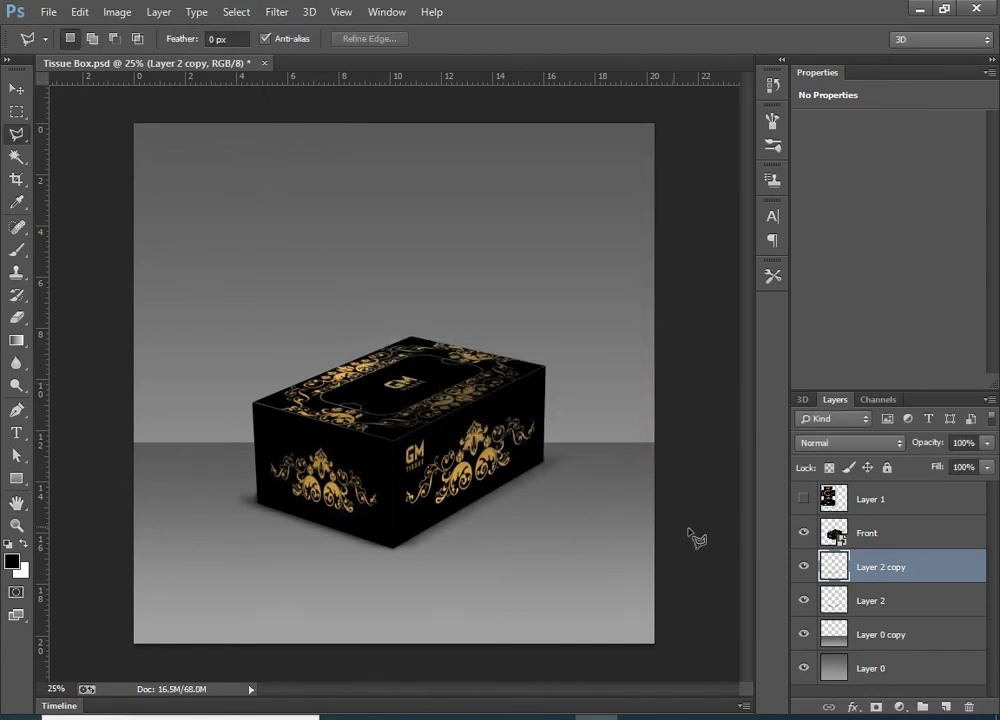
Step: Merge Layer 2 and Layer 2 copy into a single shadow layer
{"action": "left_click", "coordinate": [870, 609]}
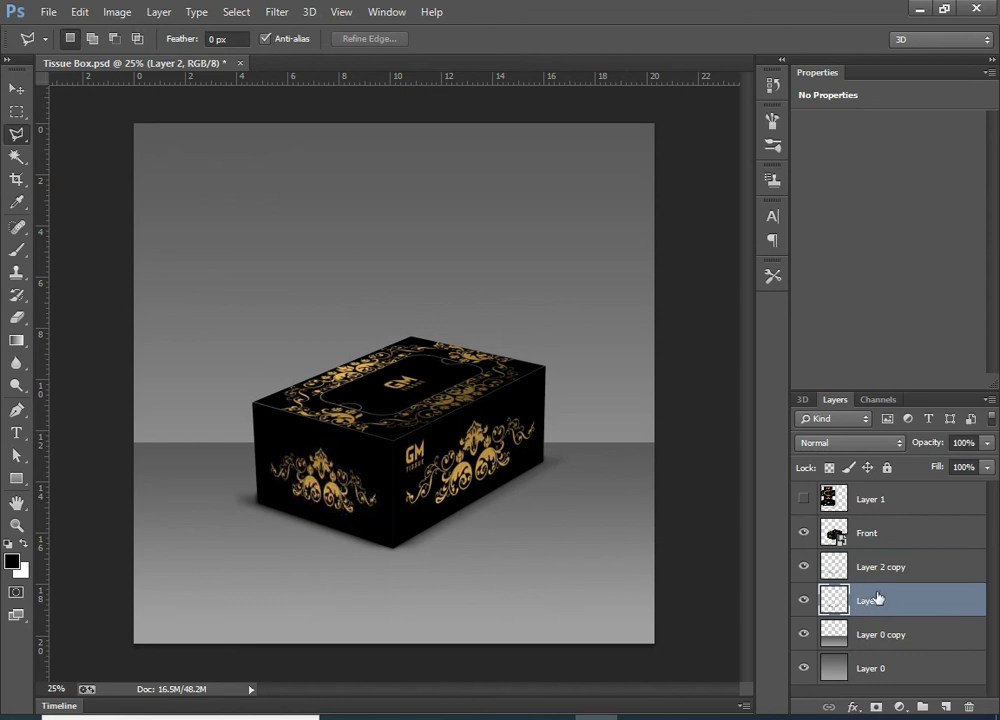
{"action": "left_click", "coordinate": [881, 577], "text": "shift"}
{"action": "key", "text": "ctrl+e"}
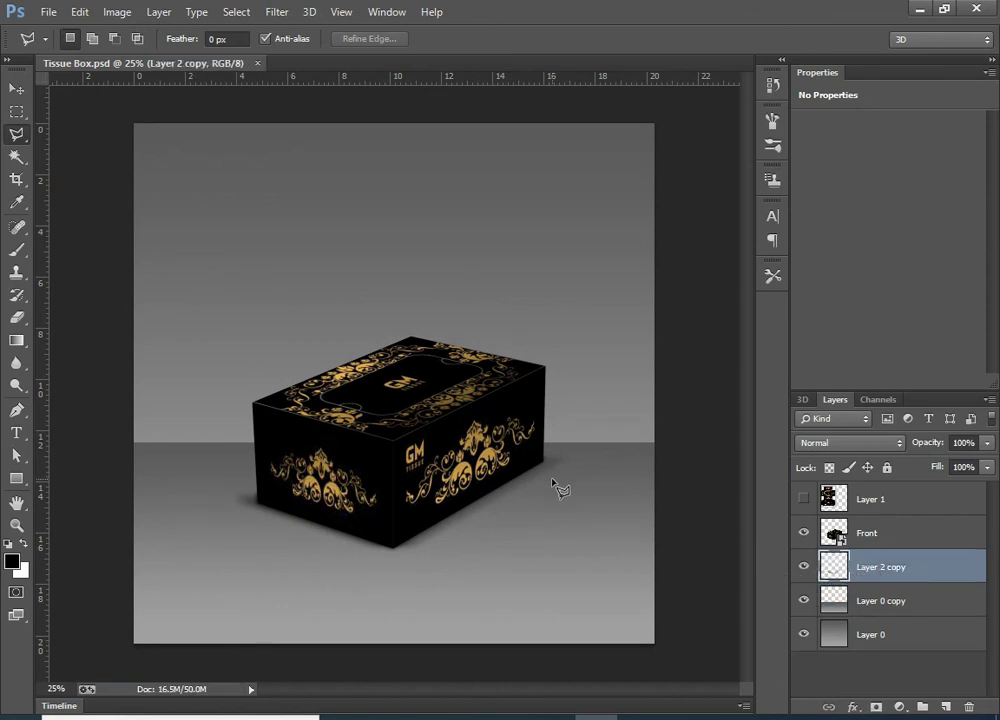
Step: Crop the excess grey backdrop off the top of the canvas
{"action": "left_click", "coordinate": [883, 541]}
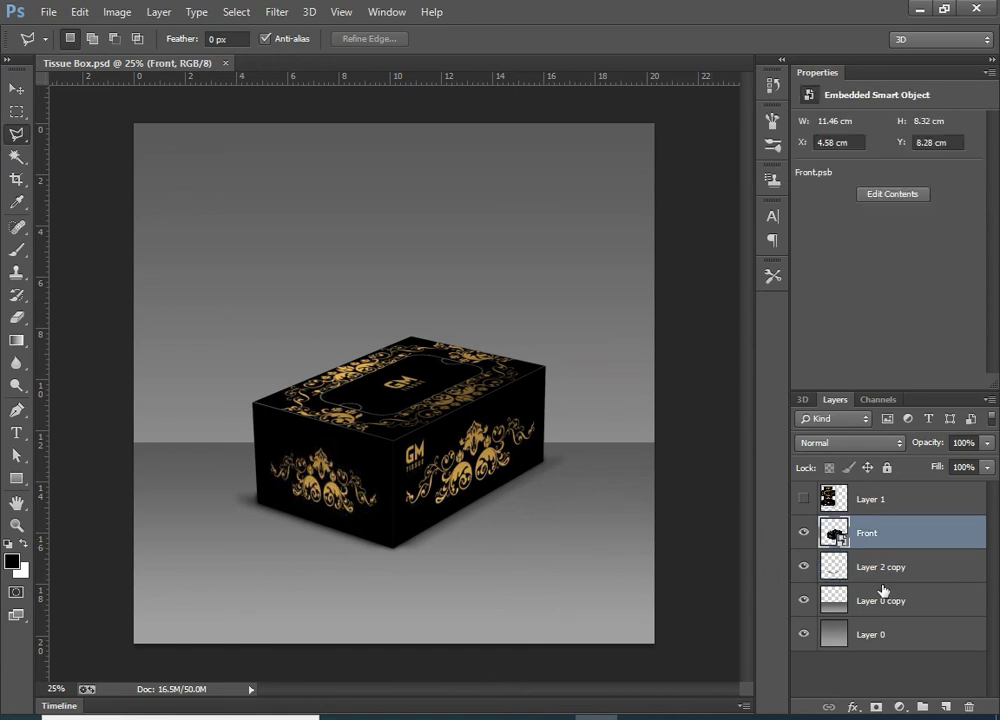
{"action": "key", "text": "c"}
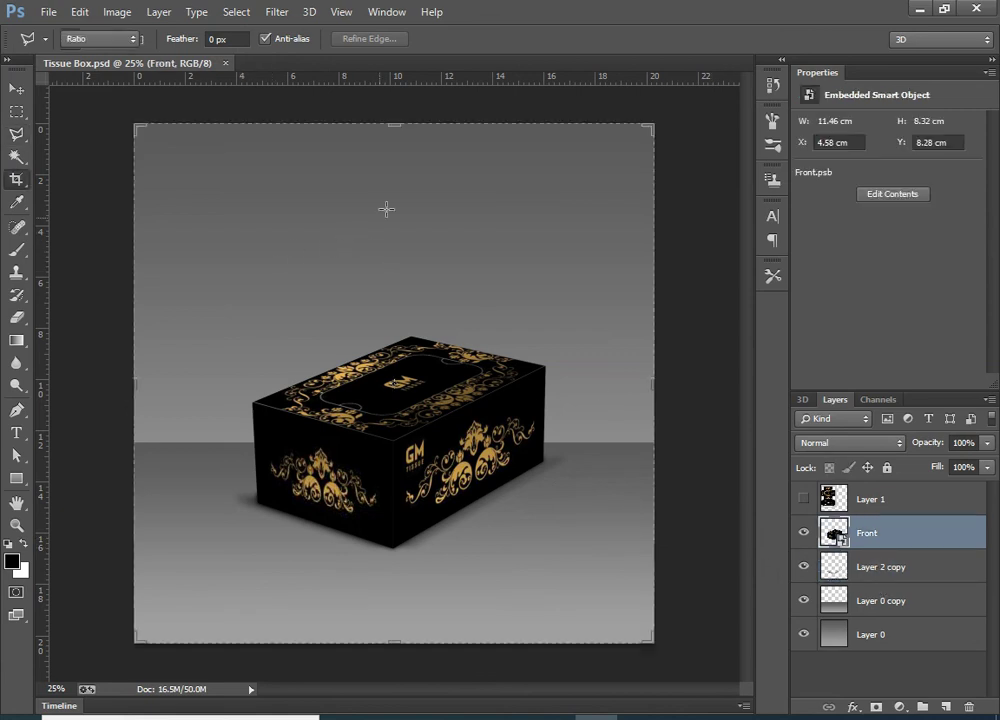
{"action": "left_click_drag", "start_coordinate": [395, 126], "coordinate": [393, 187]}
{"action": "key", "text": "Return"}
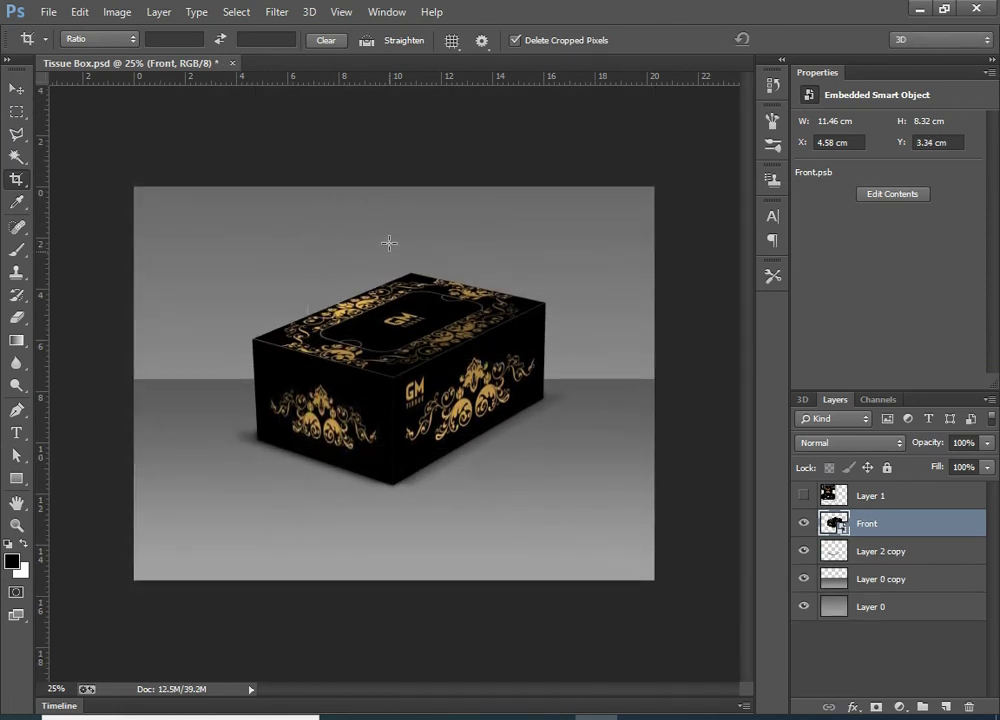
Step: Trim a little off the bottom of the canvas and save the document
{"action": "left_click", "coordinate": [389, 242]}
{"action": "left_click_drag", "start_coordinate": [385, 580], "coordinate": [391, 563]}
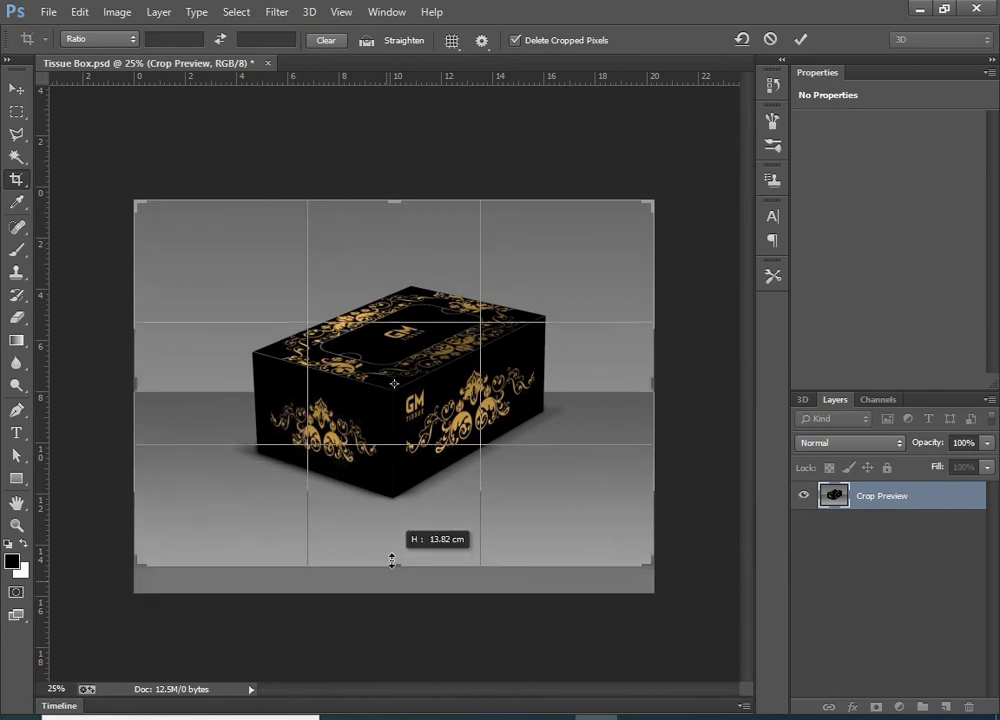
{"action": "key", "text": "Return"}
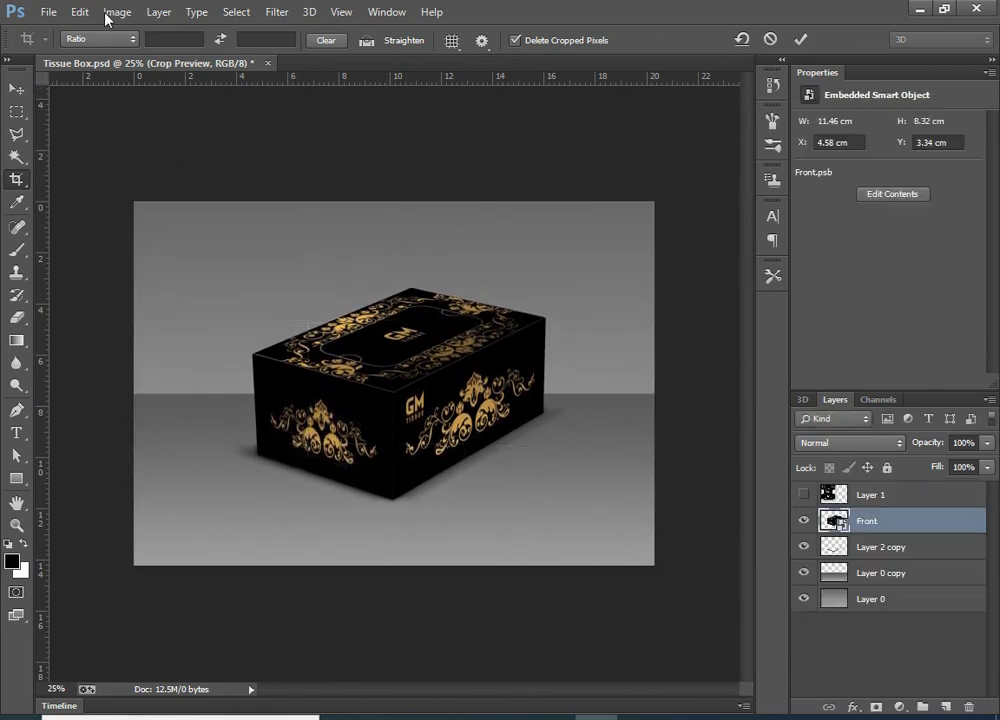
{"action": "key", "text": "ctrl+s"}
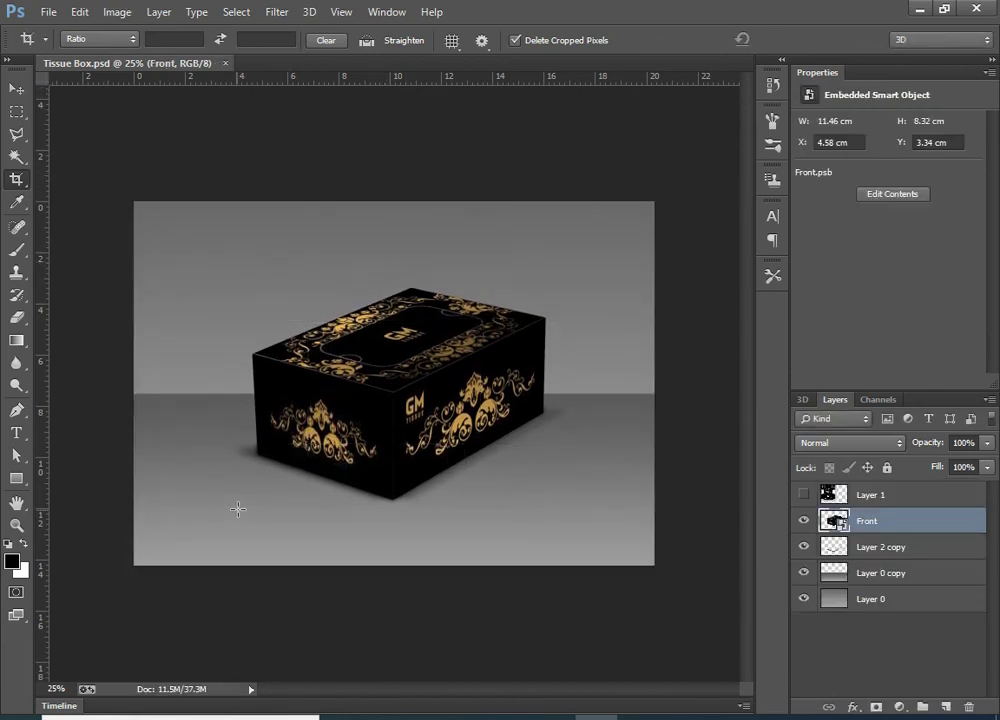